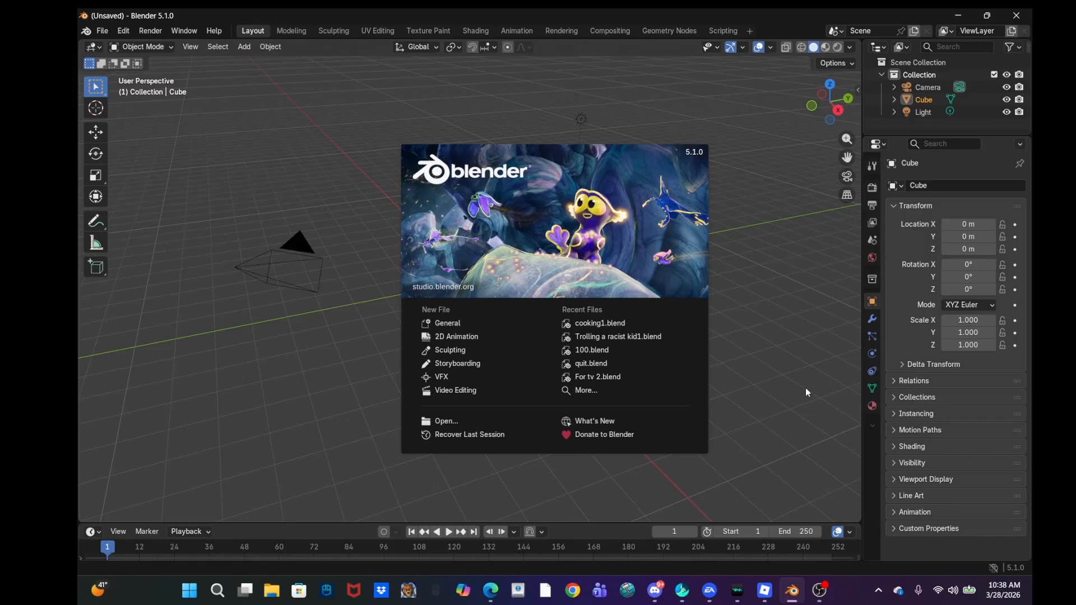
Dismiss the start screen and delete all the default objects from the new scene.
left_click(801, 351)
middle_click_drag(800, 351, 651, 365)
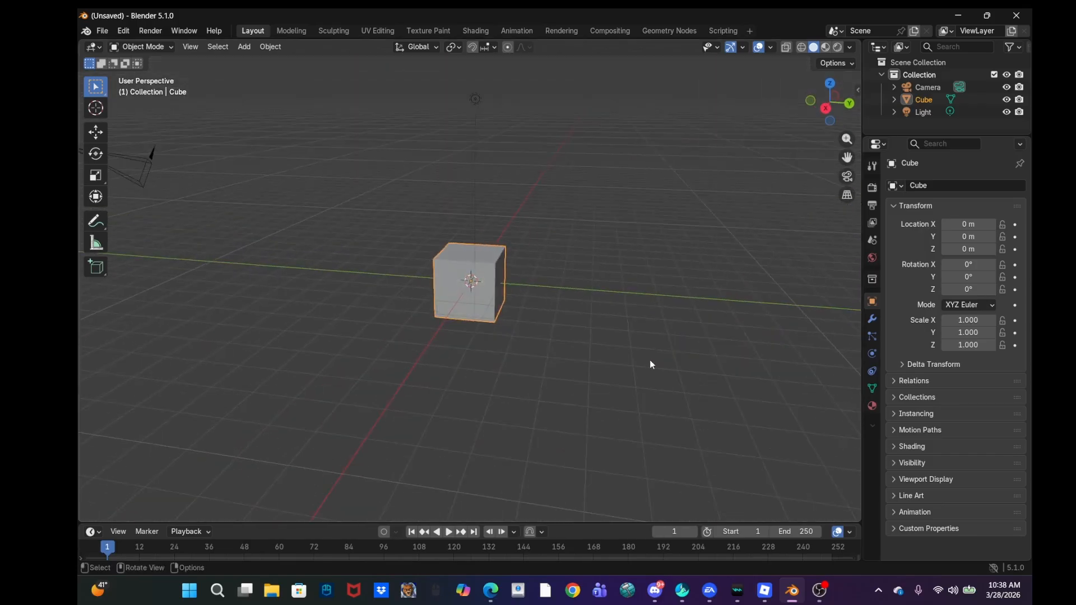
key("a")
key("Delete")
middle_click_drag(574, 353, 597, 347)
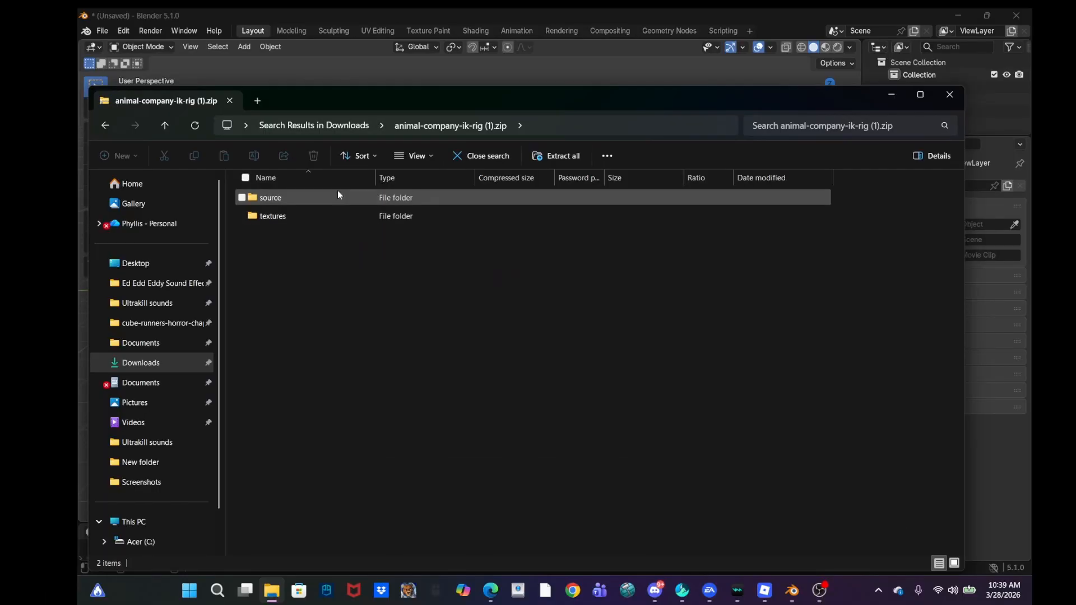
Open AnimalCompanyV2.blend from the source folder of the animal-company-ik-rig zip.
double_click(338, 194)
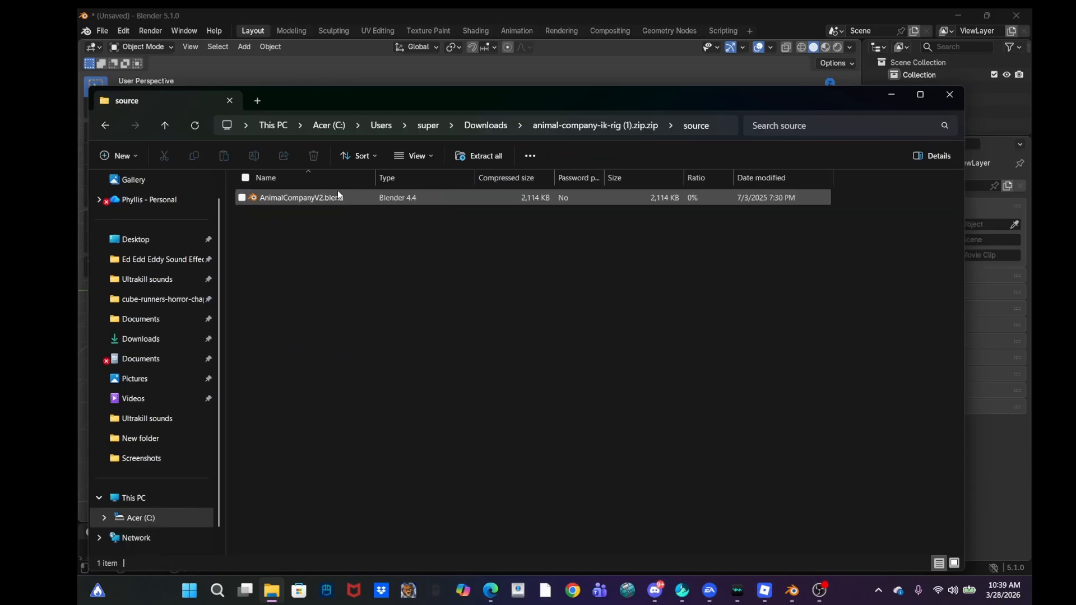
left_click(338, 199)
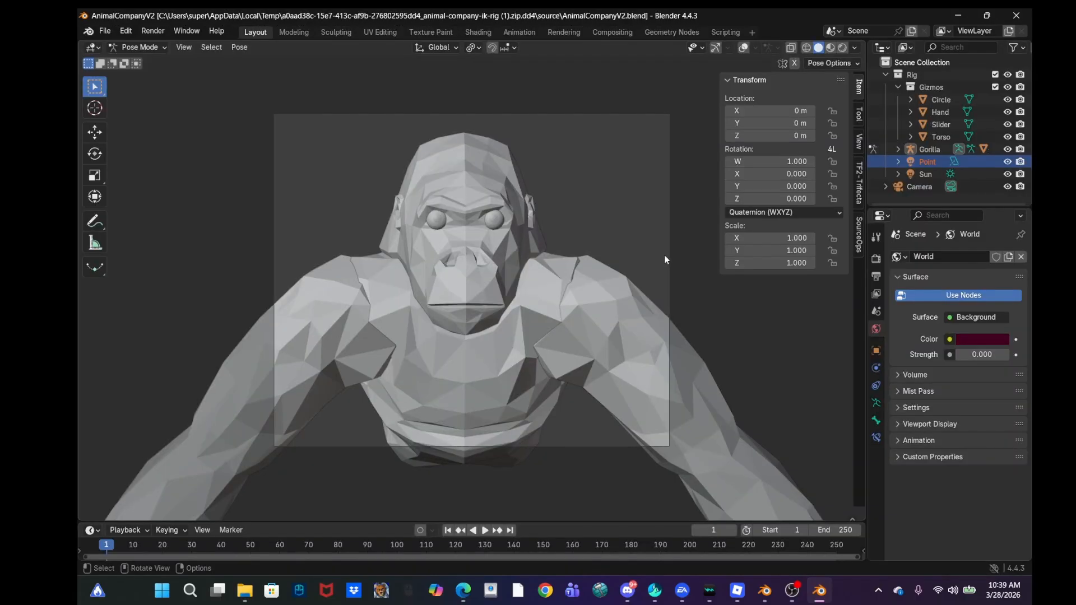
Select everything from the Scene Collection through the Sun, excluding the Camera, and copy it.
middle_click_drag(664, 254, 706, 236)
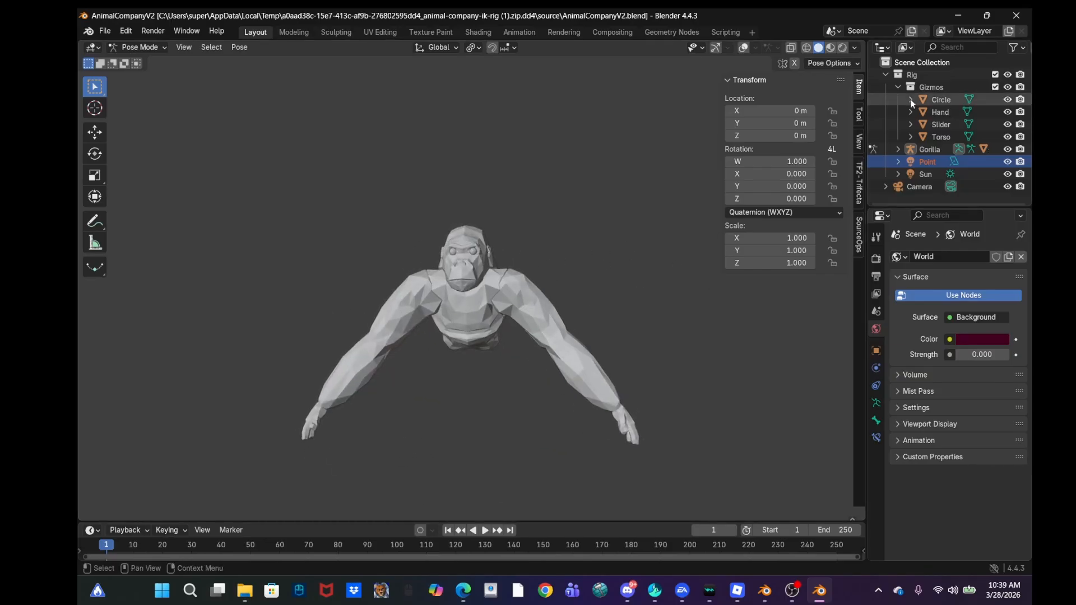
left_click(925, 63)
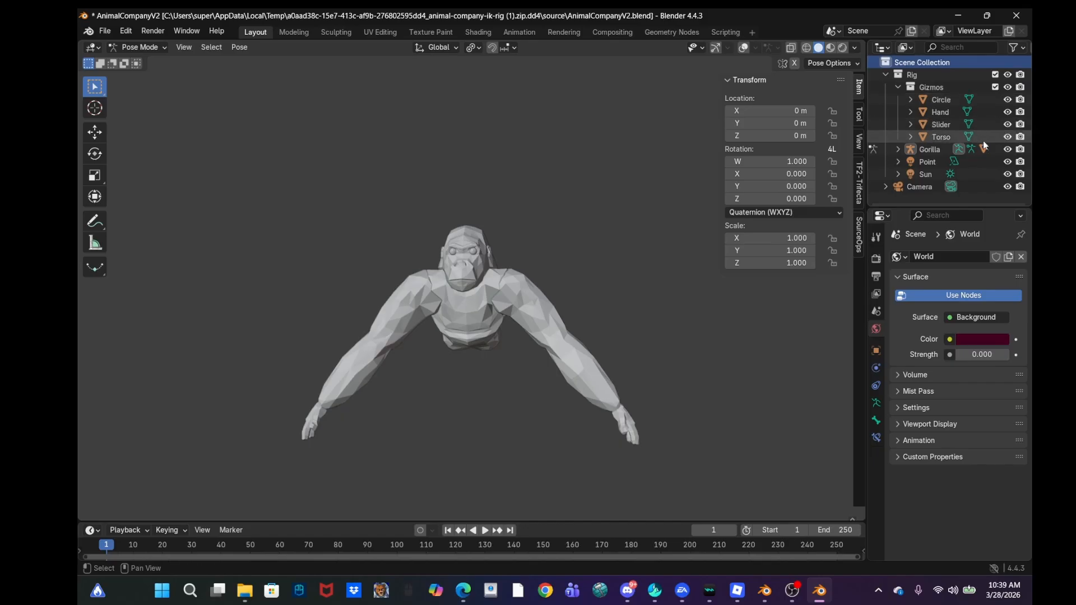
left_click(939, 173, "shift")
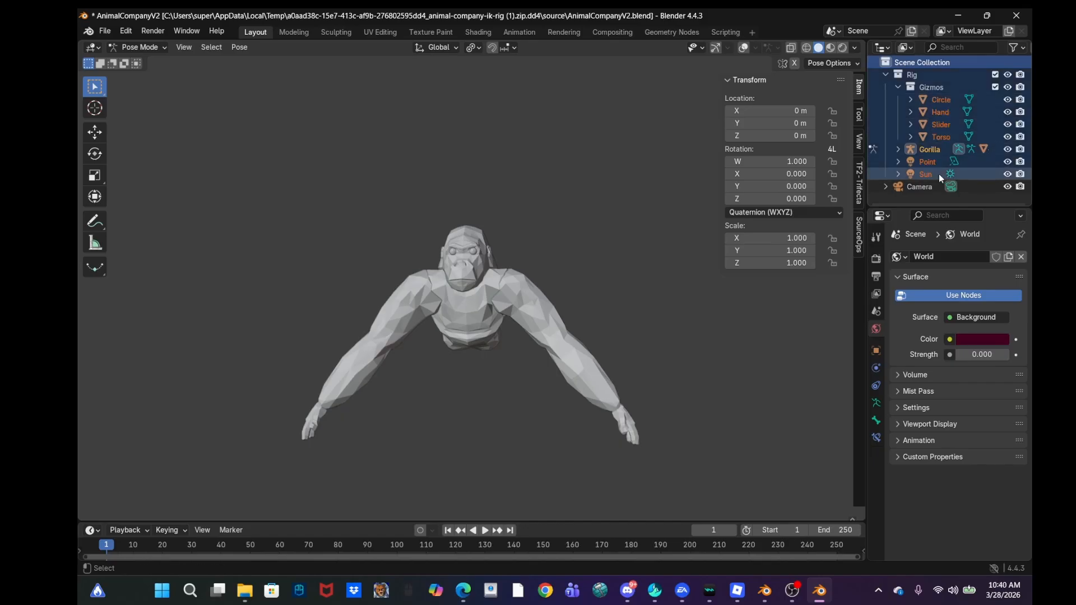
key("ctrl+c")
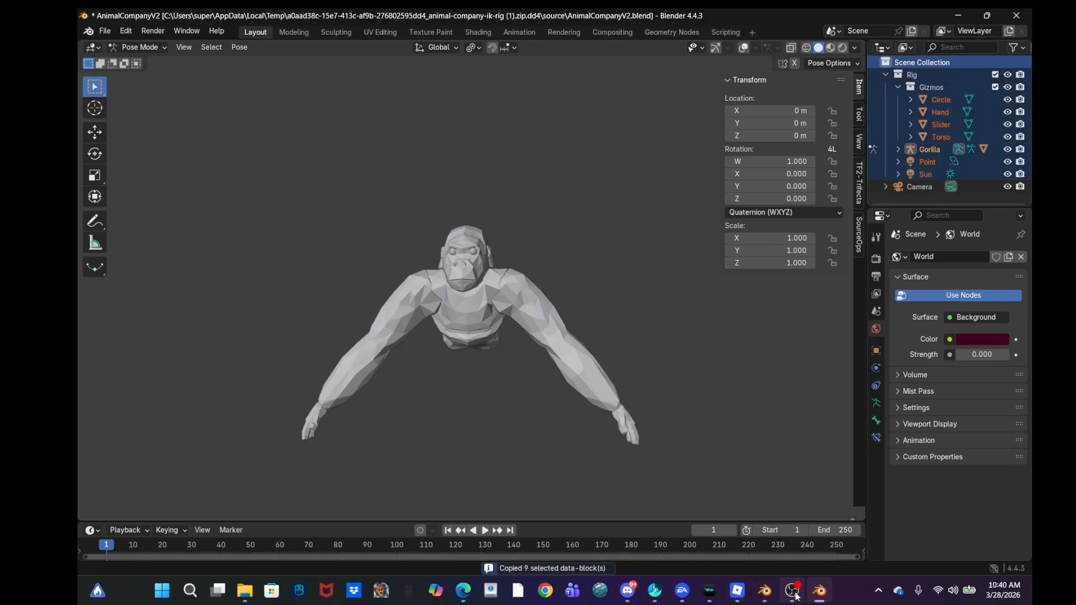
Switch to the empty Blender 5.1.0 scene and paste the copied gorilla rig objects.
mouse_move(765, 591)
left_click(709, 506)
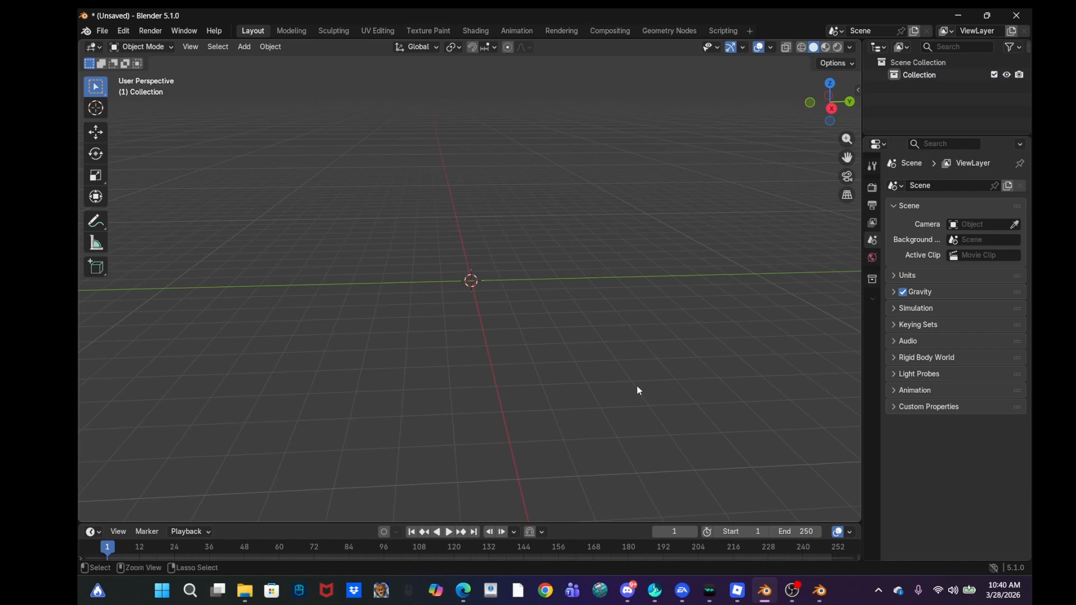
key("ctrl+v")
middle_click_drag(681, 369, 517, 403)
scroll(515, 398, "up", 5)
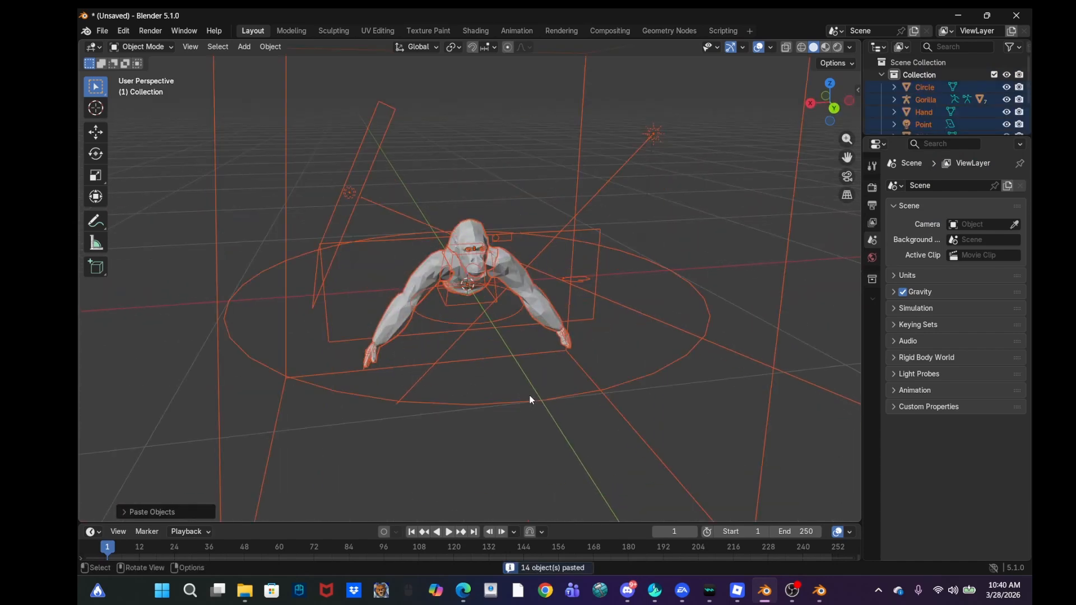
Close the running Roblox Player window.
left_click(738, 590)
right_click(737, 589)
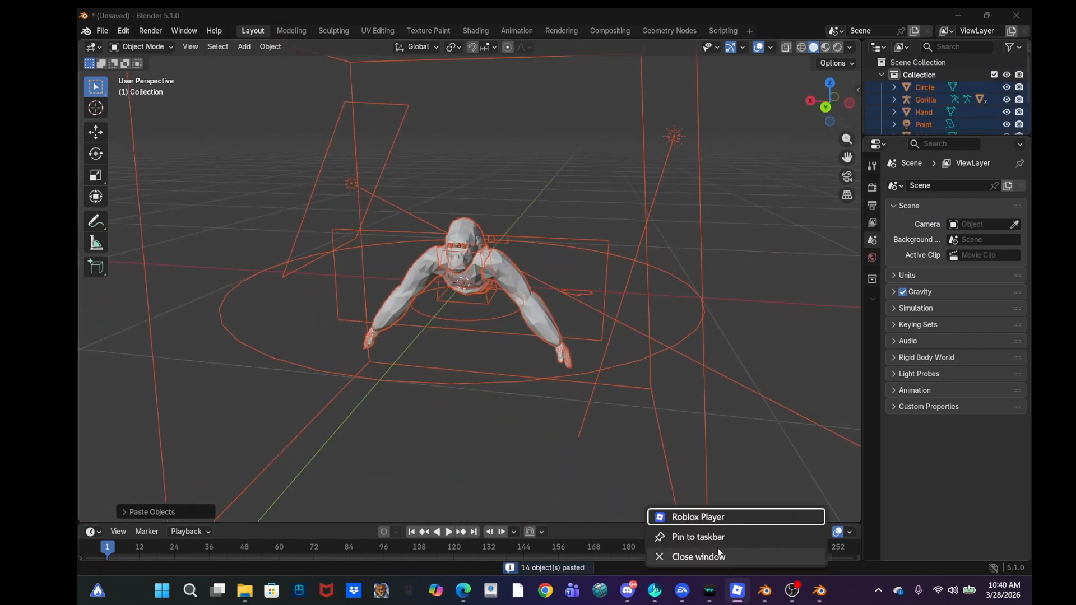
left_click(720, 556)
Switch the viewport shading to Material Preview to show the gorilla's textures.
middle_click_drag(667, 382, 719, 396)
scroll(681, 365, "up", 4)
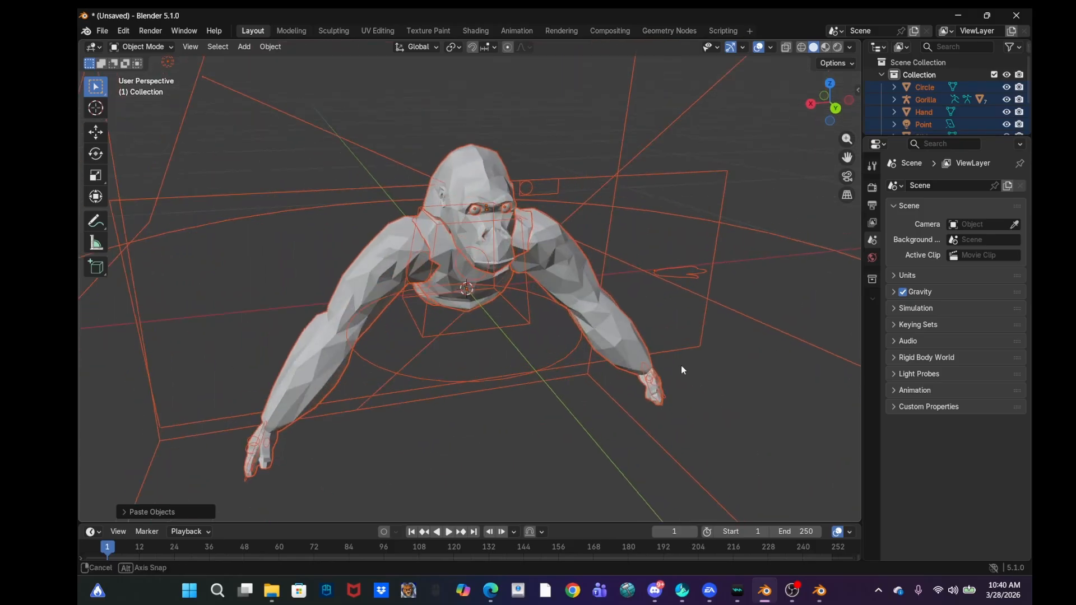
scroll(679, 361, "down", 4)
middle_click_drag(680, 362, 644, 351)
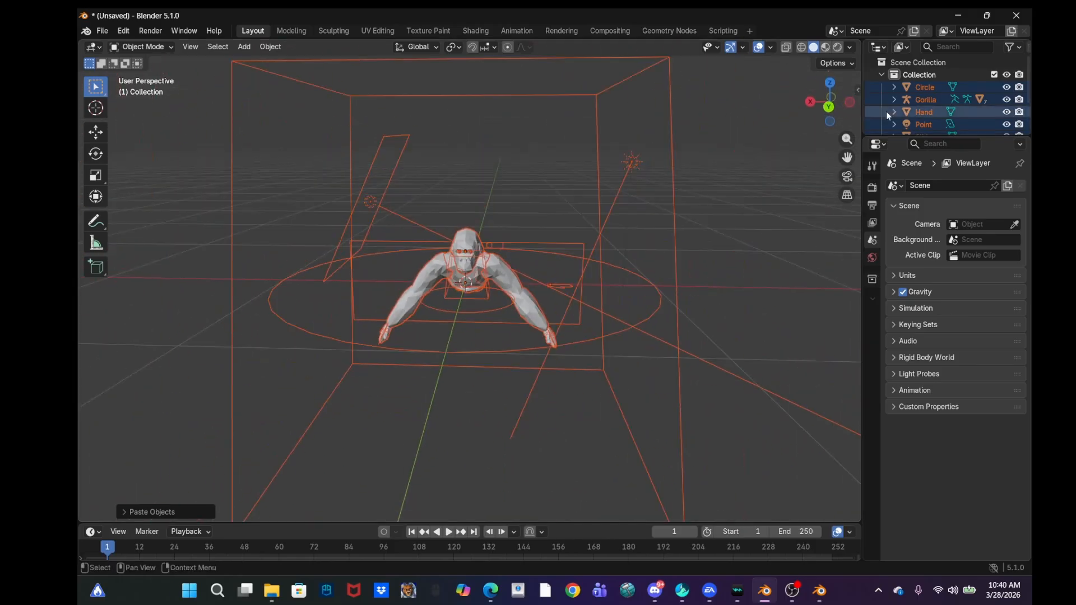
left_click(825, 47)
scroll(709, 199, "down", 3)
mouse_move(710, 199)
middle_mouse_down()
mouse_move(728, 196)
mouse_move(717, 208)
middle_mouse_up()
Duplicate the whole gorilla rig by copying and pasting it, and move the copy along X beside the original.
key("ctrl+c")
key("ctrl+v")
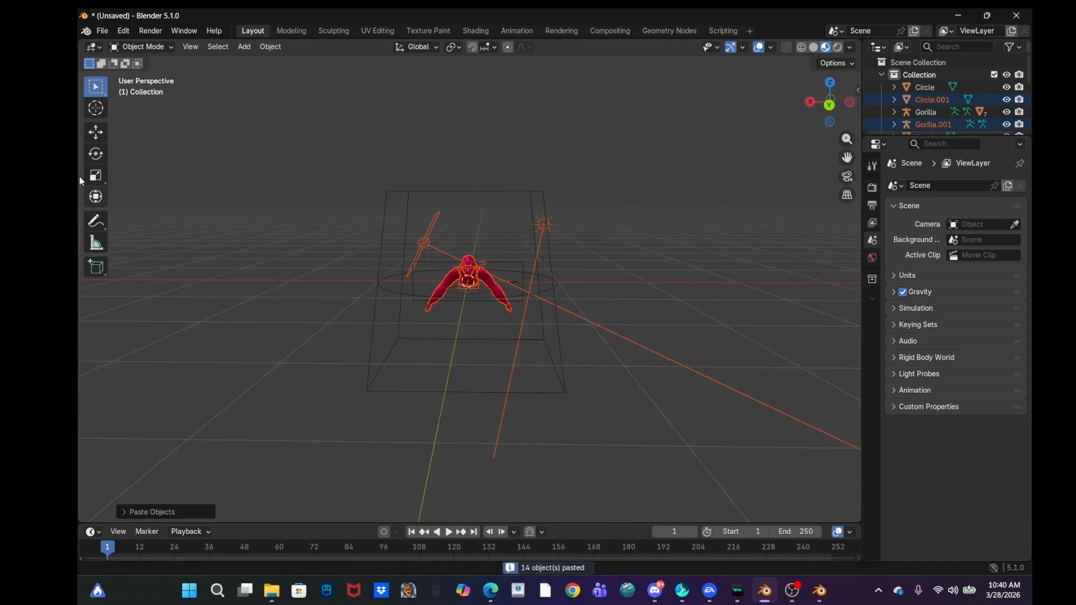
left_click(96, 132)
left_click_drag(430, 264, 644, 266)
Paste another copy of the gorilla rig, move it along the X axis to the original's other side, and deselect it.
key("ctrl+v")
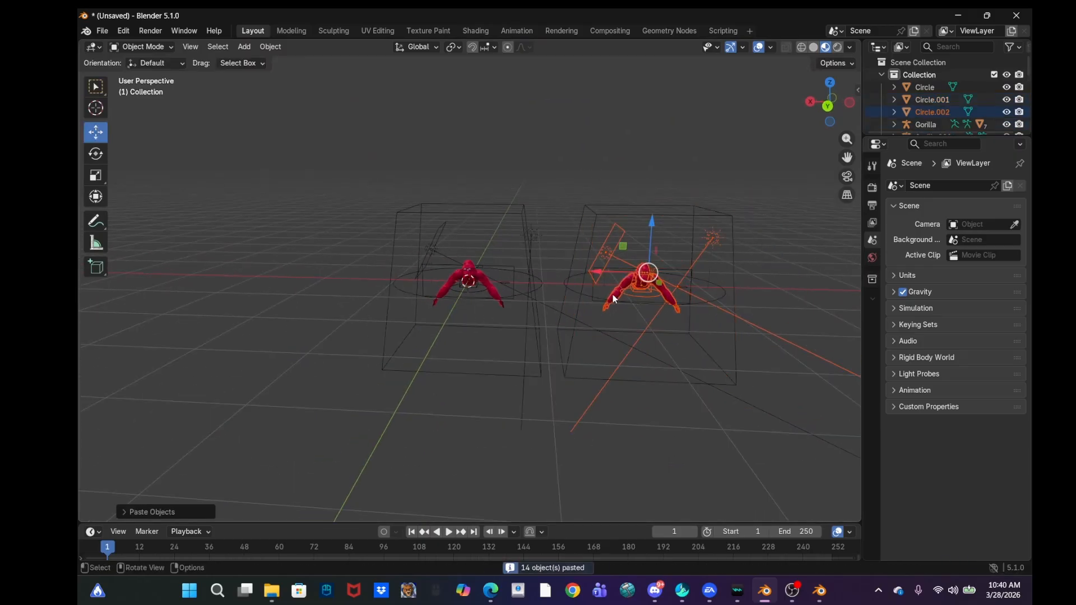
key("g")
key("x")
left_click(440, 193)
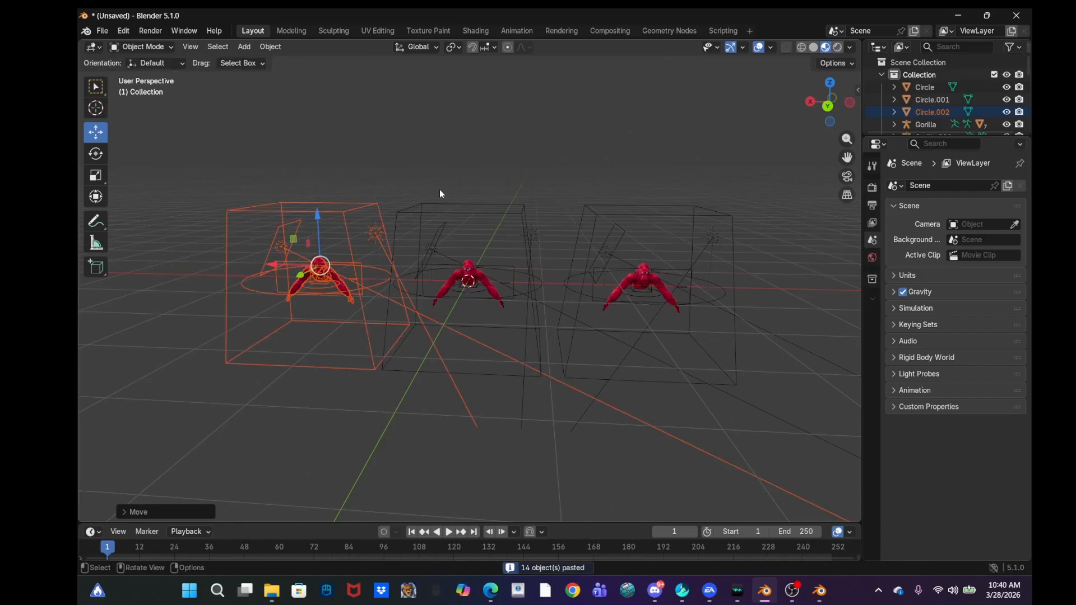
left_click(449, 135)
Set the Multiply node's B color to magenta in the fur material of the first duplicate gorilla, and return to the layout view.
middle_click_drag(449, 134, 612, 281)
left_click(681, 313)
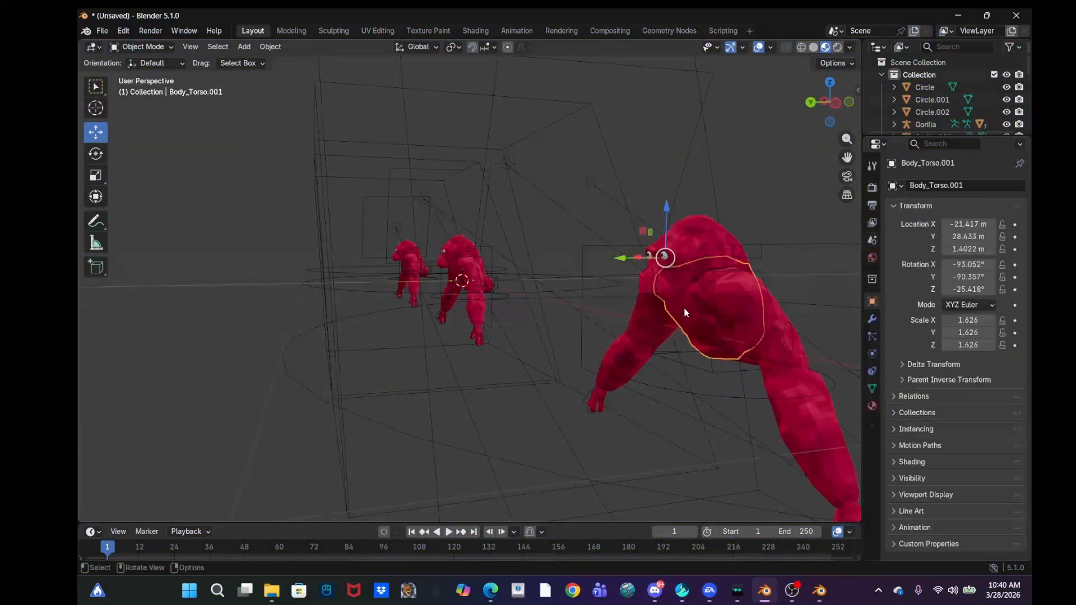
left_click(477, 31)
middle_click_drag(730, 439, 599, 458)
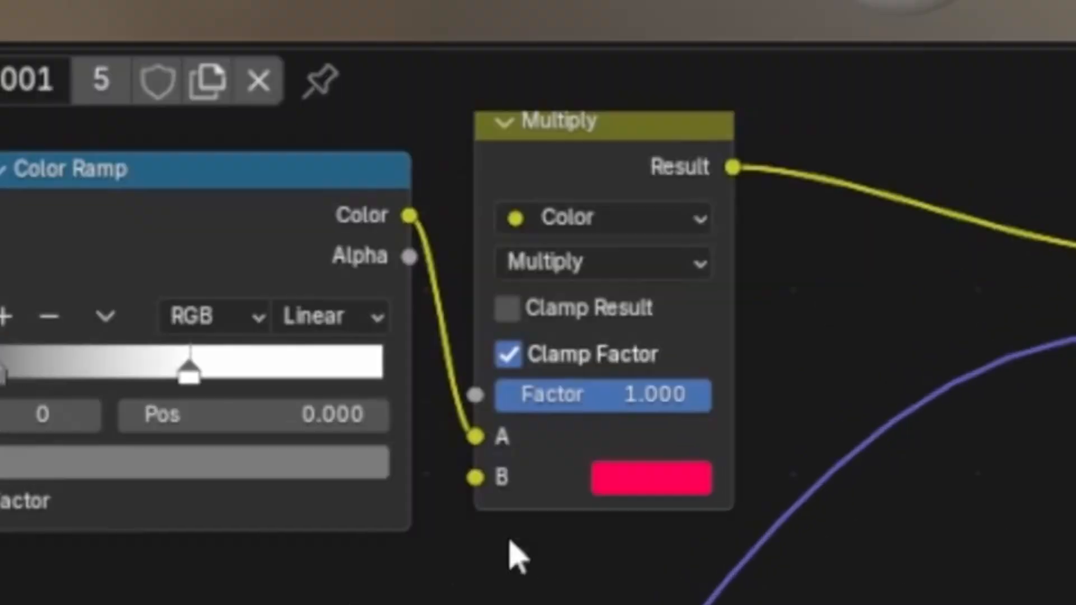
middle_click_drag(719, 409, 714, 430)
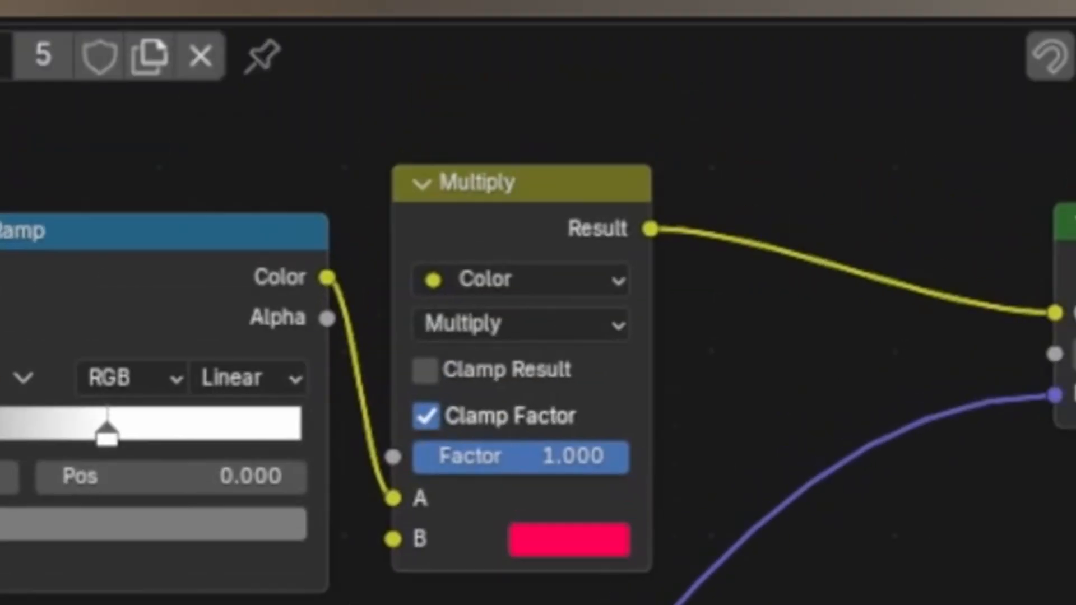
left_click(568, 544)
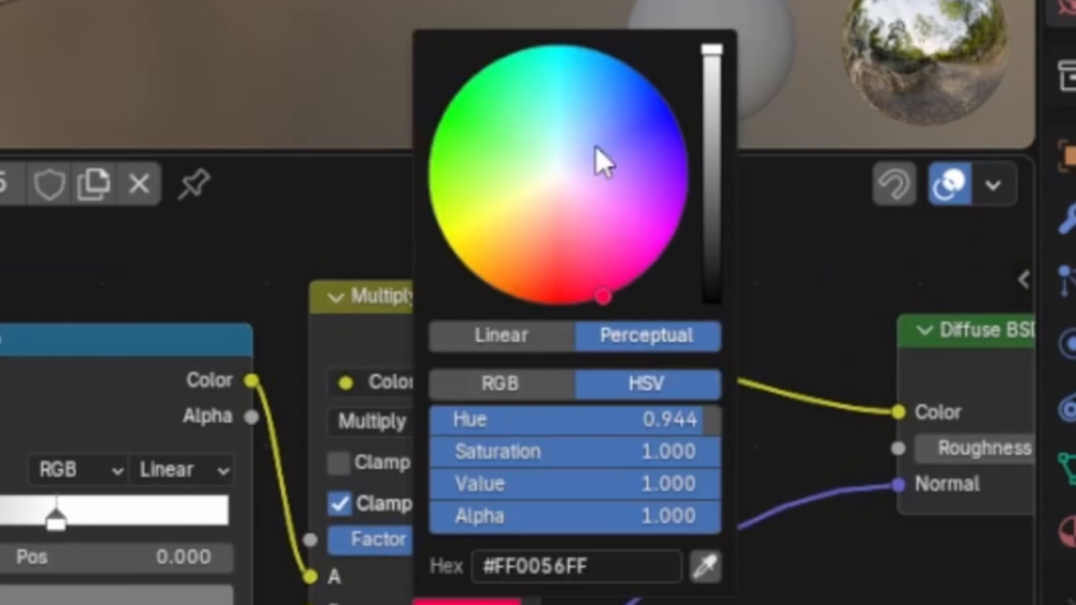
mouse_move(597, 147)
left_mouse_down()
mouse_move(665, 110)
mouse_move(633, 275)
mouse_move(627, 226)
mouse_move(661, 251)
left_mouse_up()
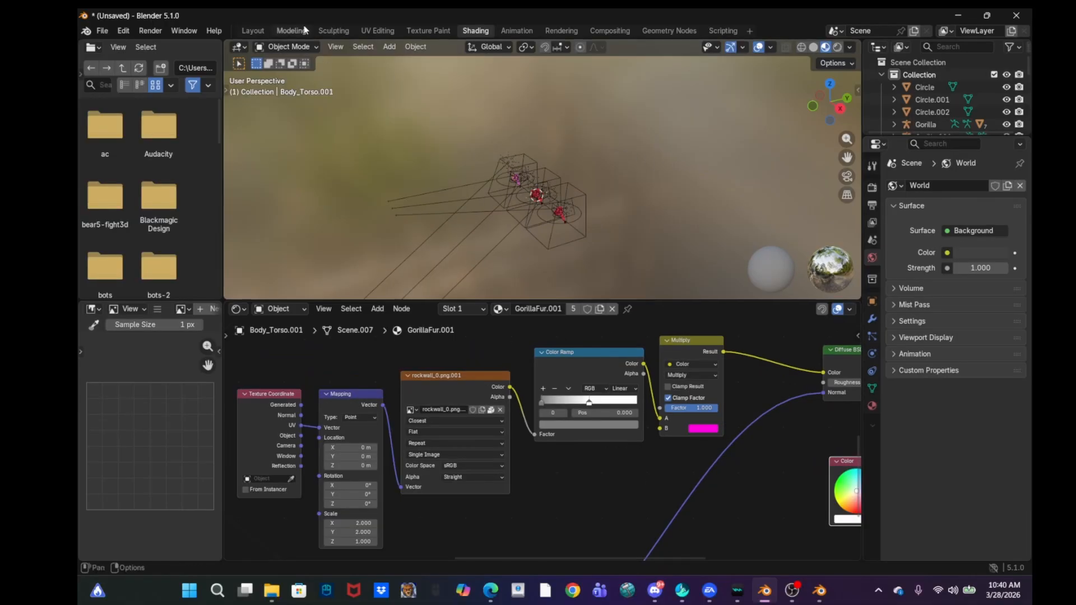
left_click(253, 30)
Set the Multiply node's B color to cyan in the fur material of the second duplicate gorilla, and return to the layout view.
middle_click_drag(502, 125, 573, 142)
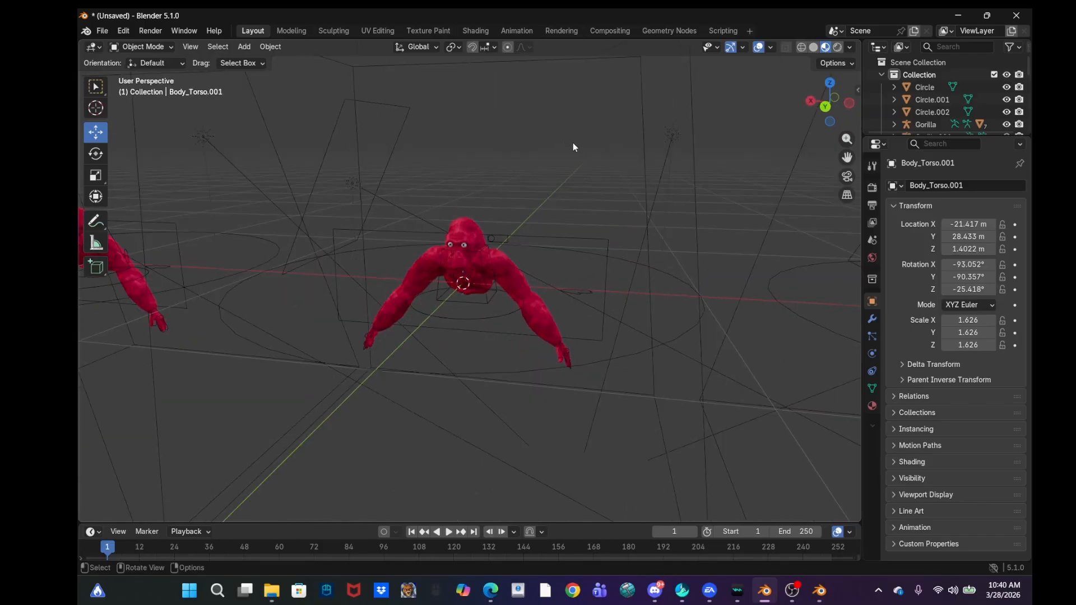
scroll(571, 140, "down", 7)
middle_click_drag(483, 192, 352, 254)
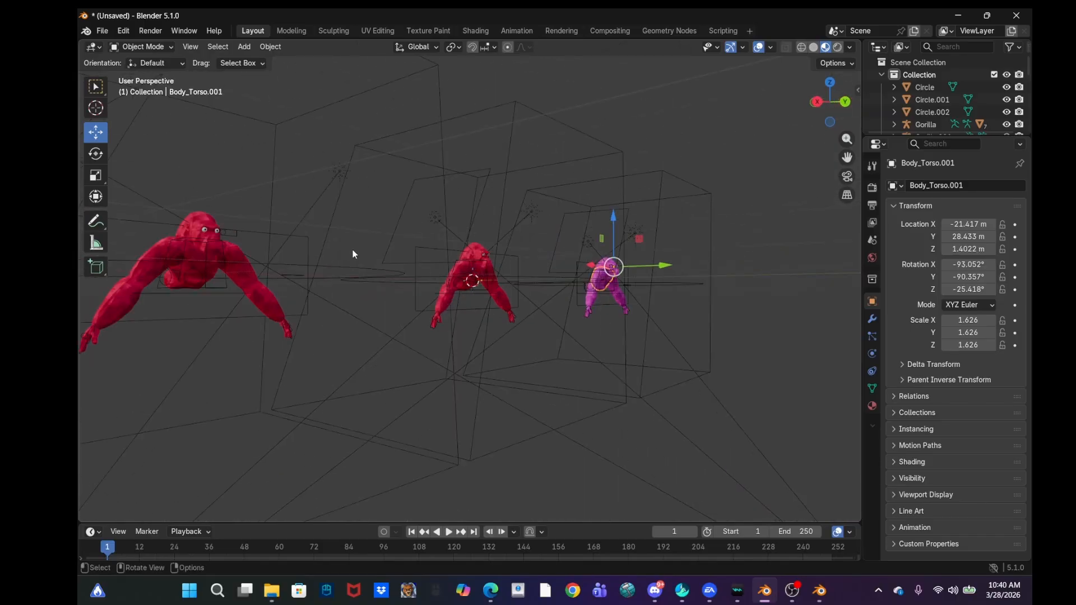
left_click(197, 250)
left_click(217, 264)
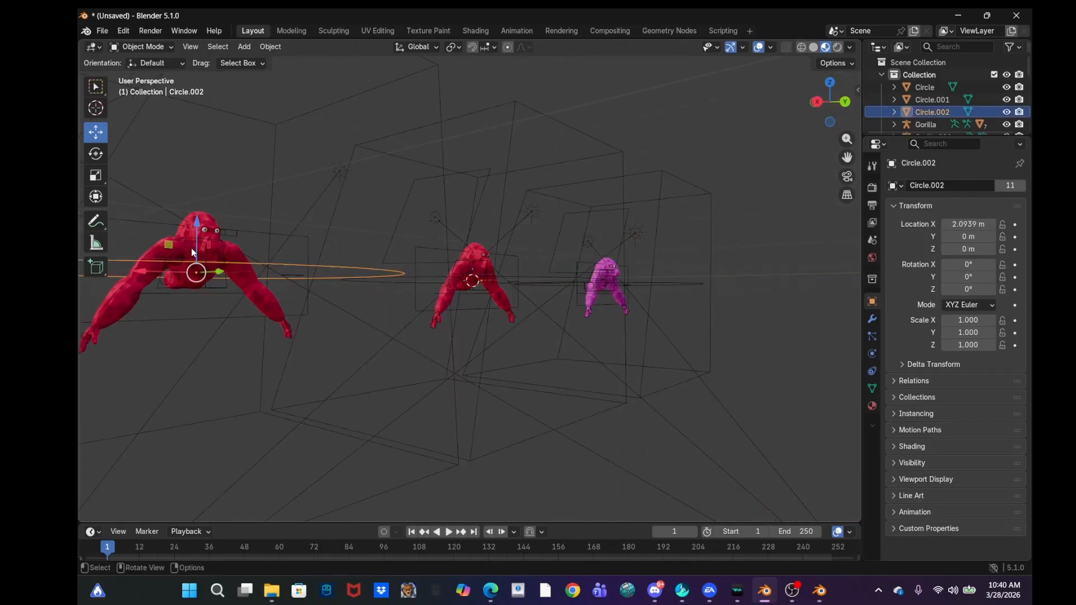
left_click(191, 249)
left_click(475, 30)
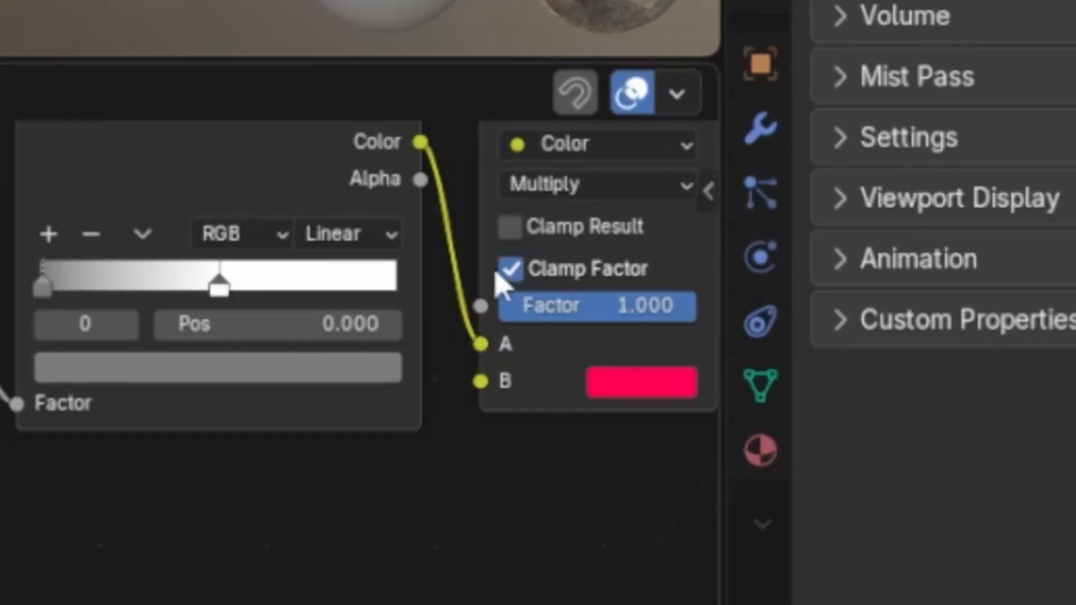
left_click(641, 385)
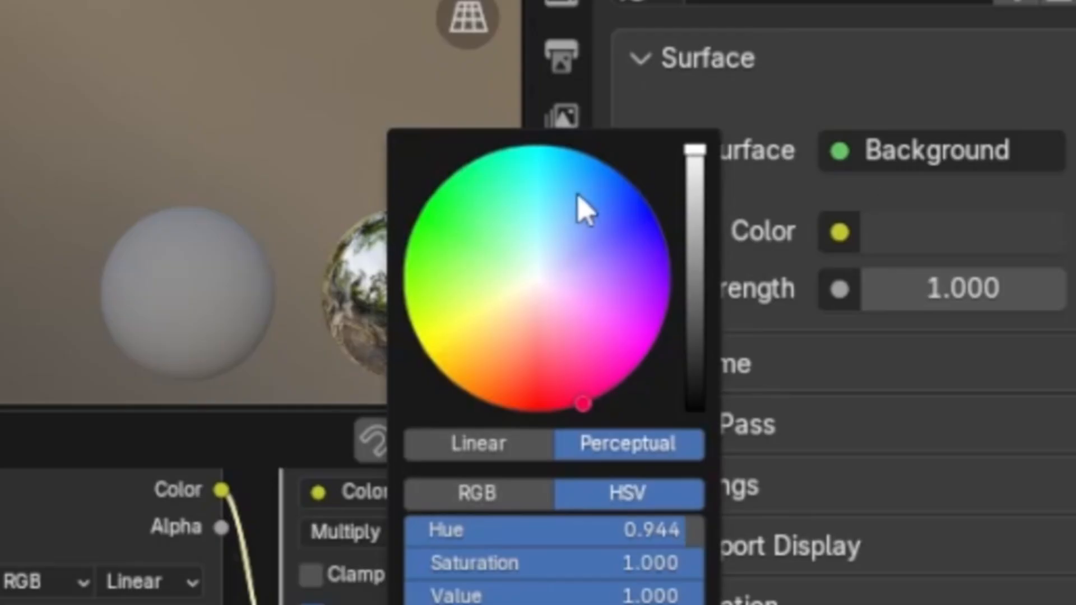
mouse_move(578, 195)
left_mouse_down()
mouse_move(554, 149)
mouse_move(541, 150)
left_mouse_up()
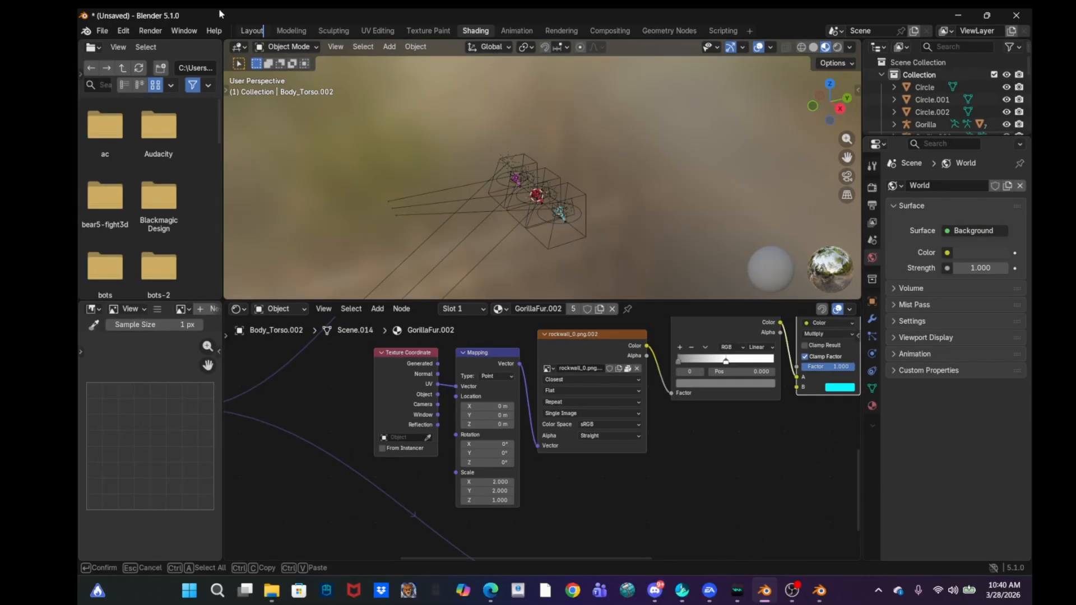
left_click(253, 30)
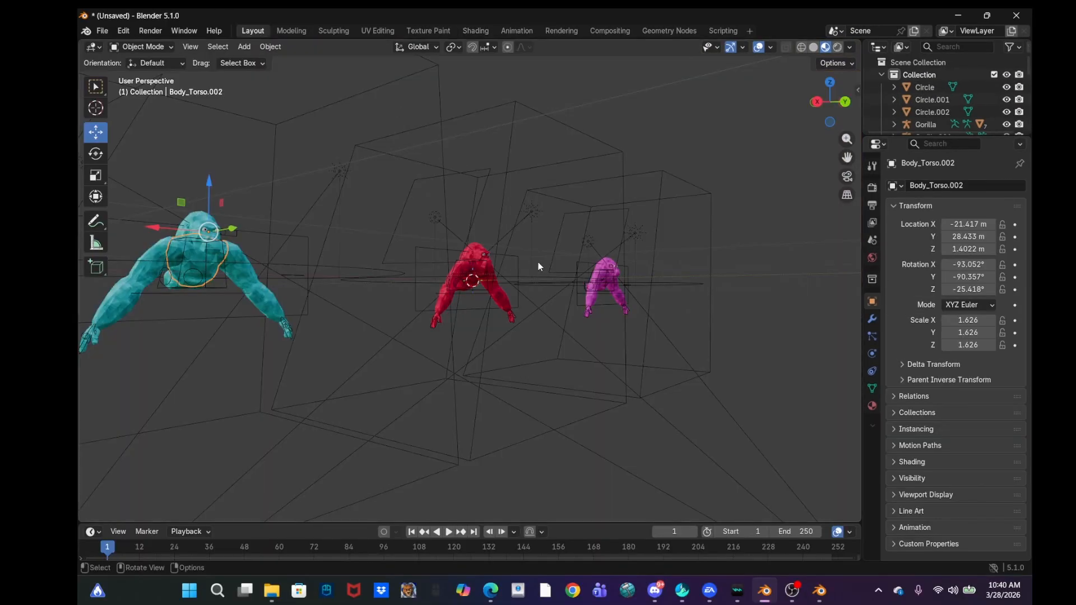
Select the armature of the original red gorilla in the middle and put it in Pose Mode.
middle_click_drag(538, 262, 619, 332)
scroll(505, 316, "up", 4)
middle_click_drag(546, 223, 599, 285)
left_click(503, 217)
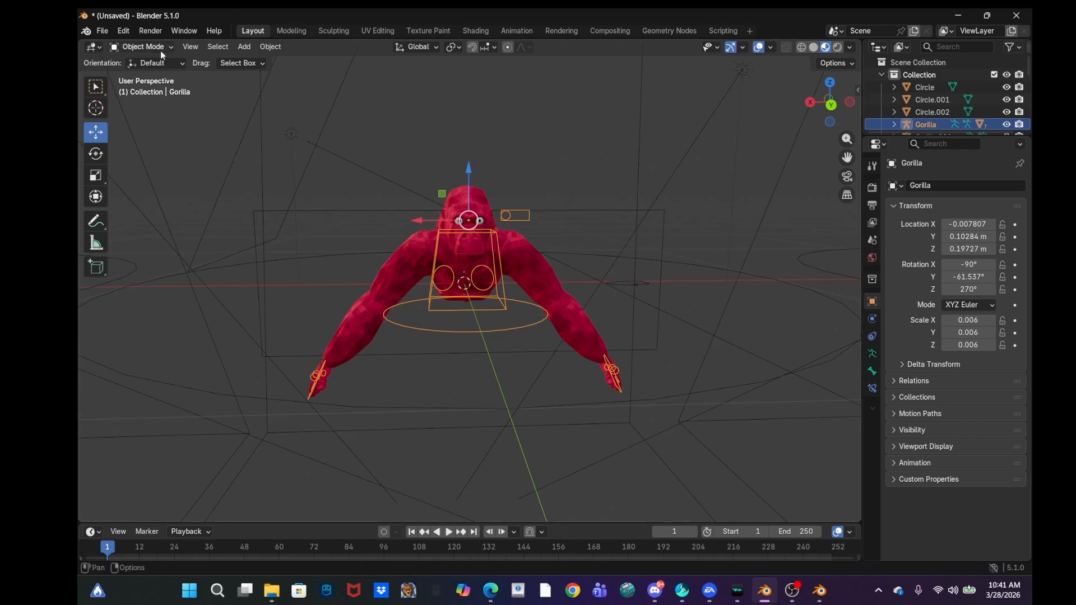
left_click(145, 47)
left_click(150, 88)
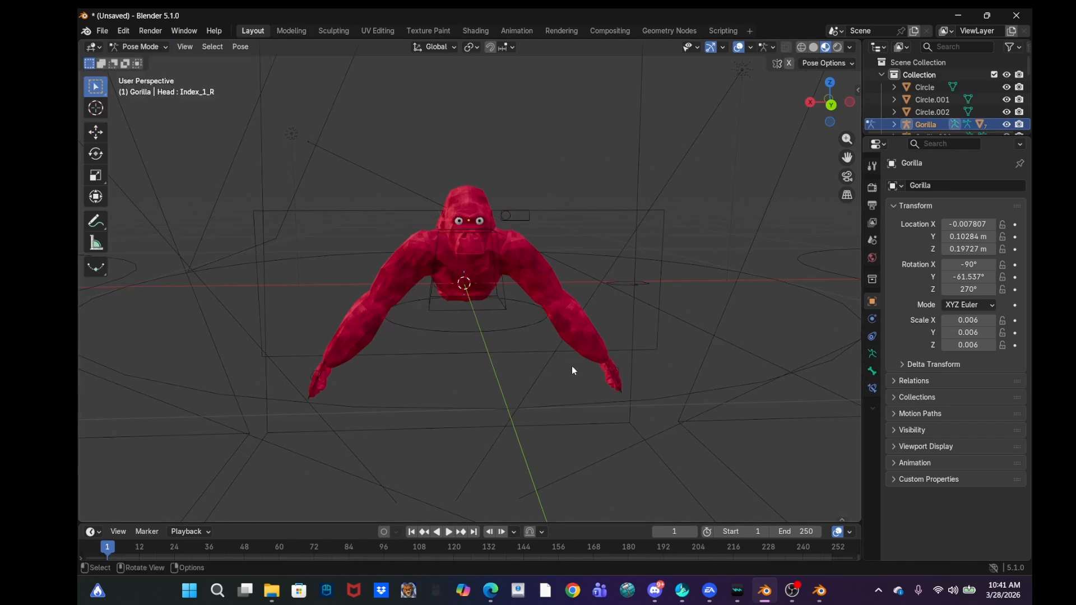
left_click(621, 392)
mouse_move(638, 230)
middle_mouse_down()
mouse_move(627, 203)
mouse_move(638, 250)
middle_mouse_up()
key("g")
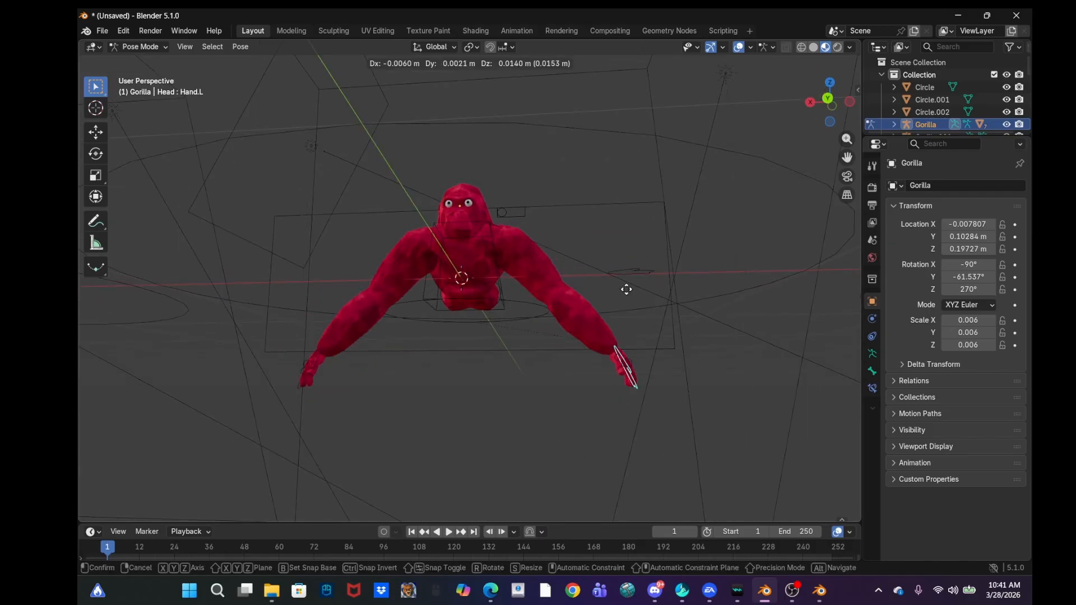
key("Escape")
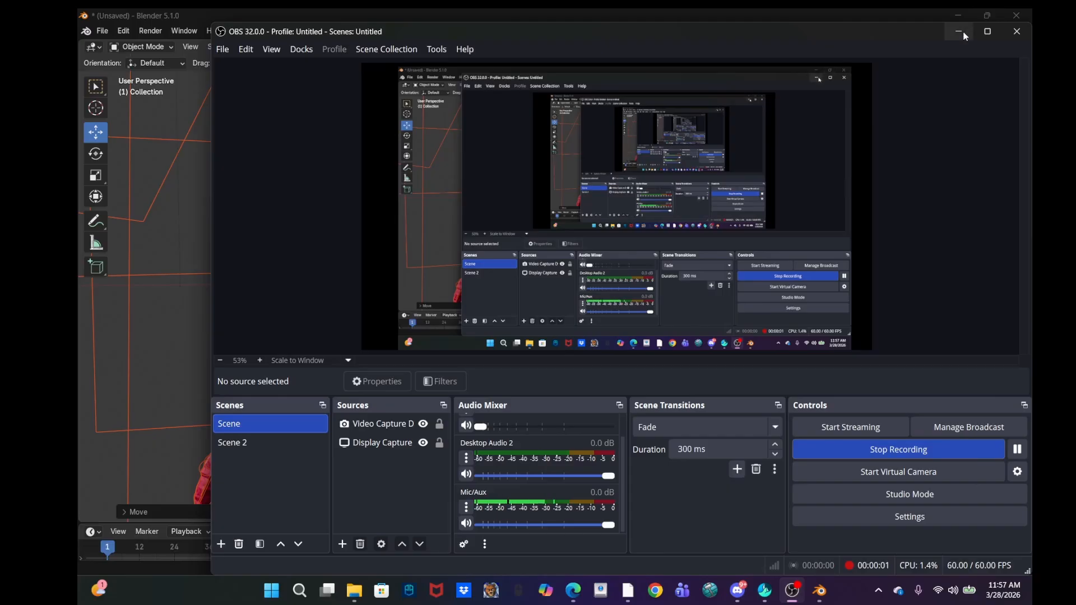
Minimize the OBS window, select the Gorilla.001 armature alone, and put it in Pose Mode.
left_click(958, 32)
middle_click_drag(375, 341, 237, 278)
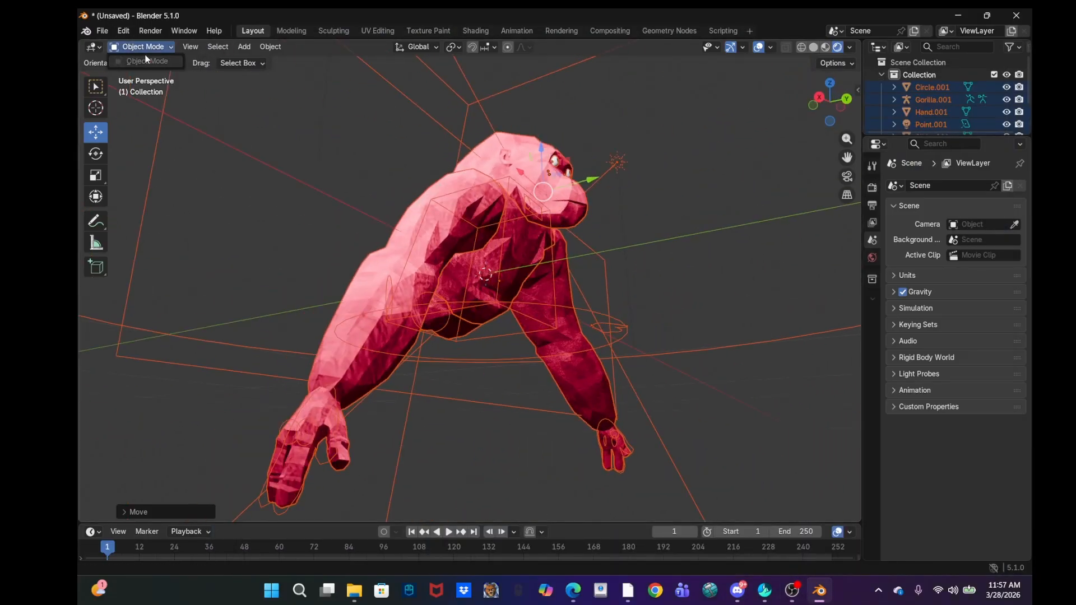
left_click(300, 406)
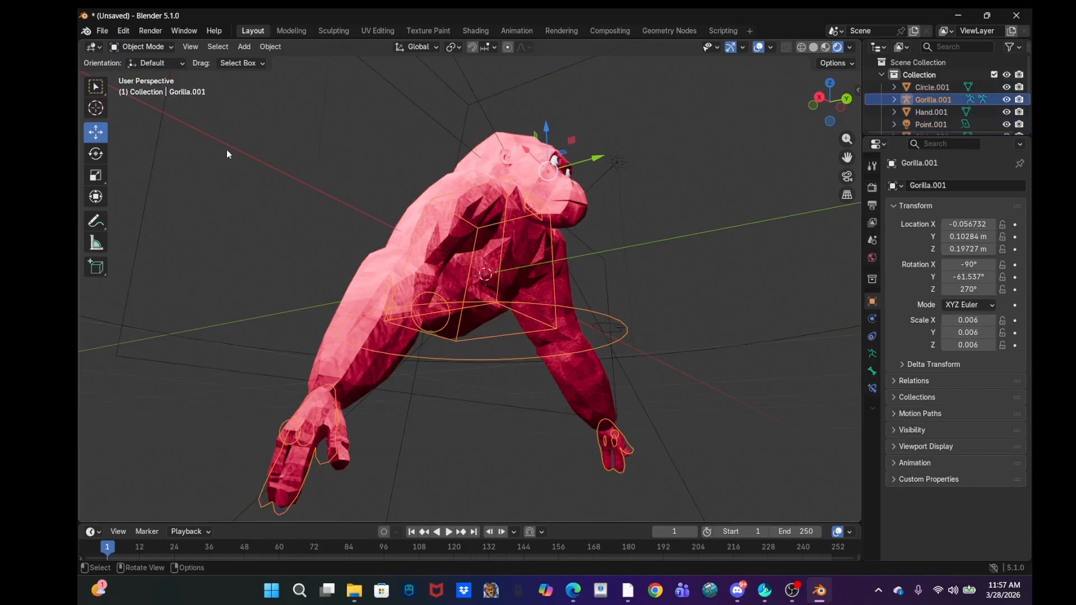
left_click(141, 47)
left_click(160, 88)
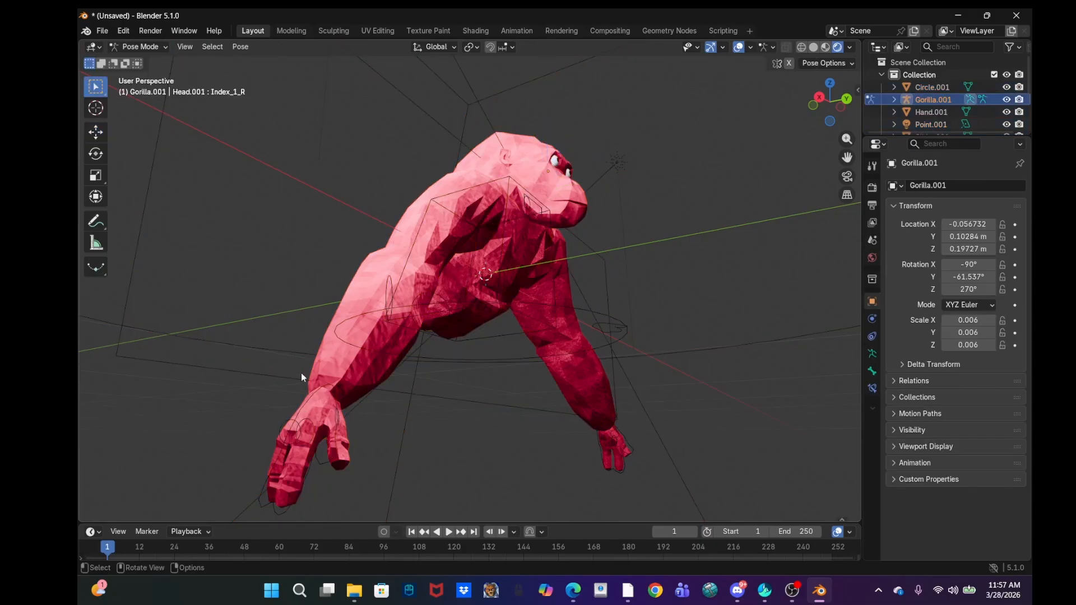
Rotate a finger bone in the right hand of the Gorilla.001 rig with the Rotate tool.
left_click(301, 432)
left_click(298, 432)
left_click(95, 153)
left_click_drag(273, 404, 258, 422)
Select the Thumb_1_R bone of the Gorilla.001 rig and rotate it to bend the thumb.
left_click(286, 430)
middle_click_drag(263, 421, 289, 381)
left_click(381, 342)
middle_click_drag(382, 343, 434, 348)
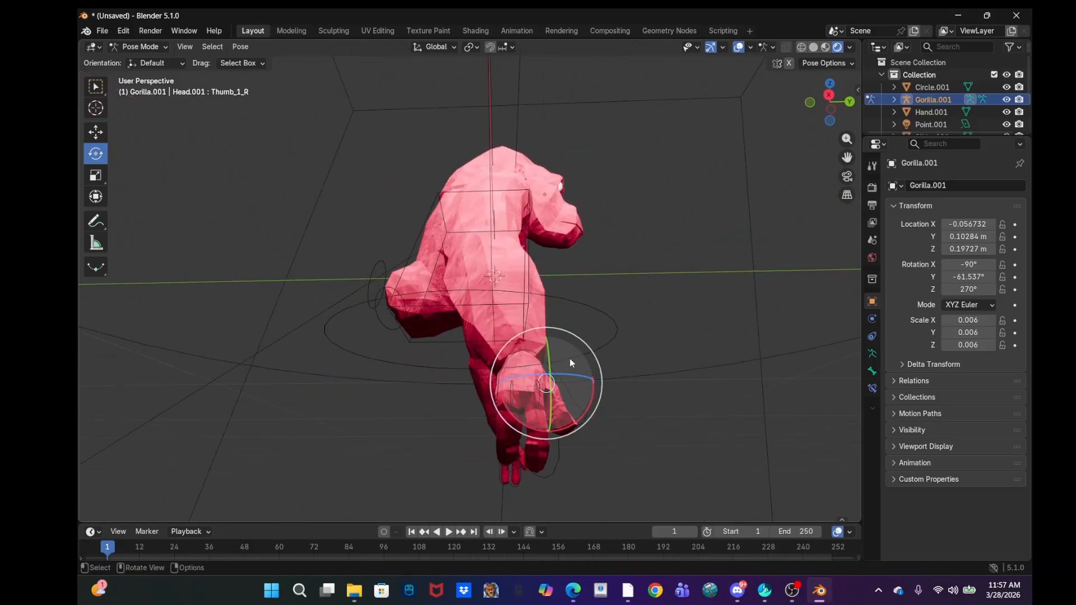
left_click_drag(570, 360, 564, 425)
key("r")
left_click(564, 426)
middle_click_drag(564, 426, 537, 432)
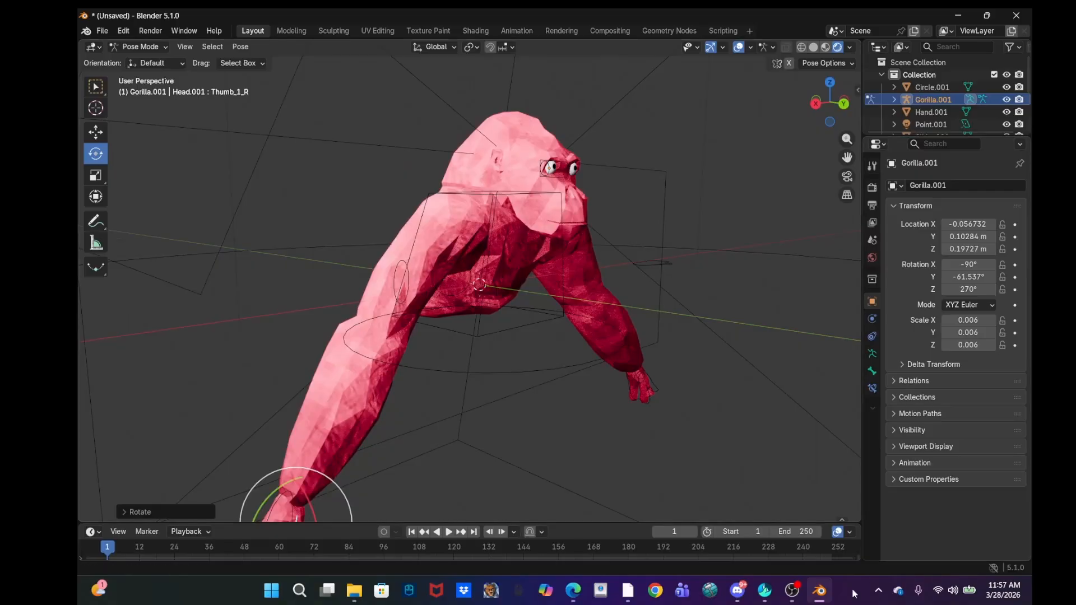
left_click(800, 593)
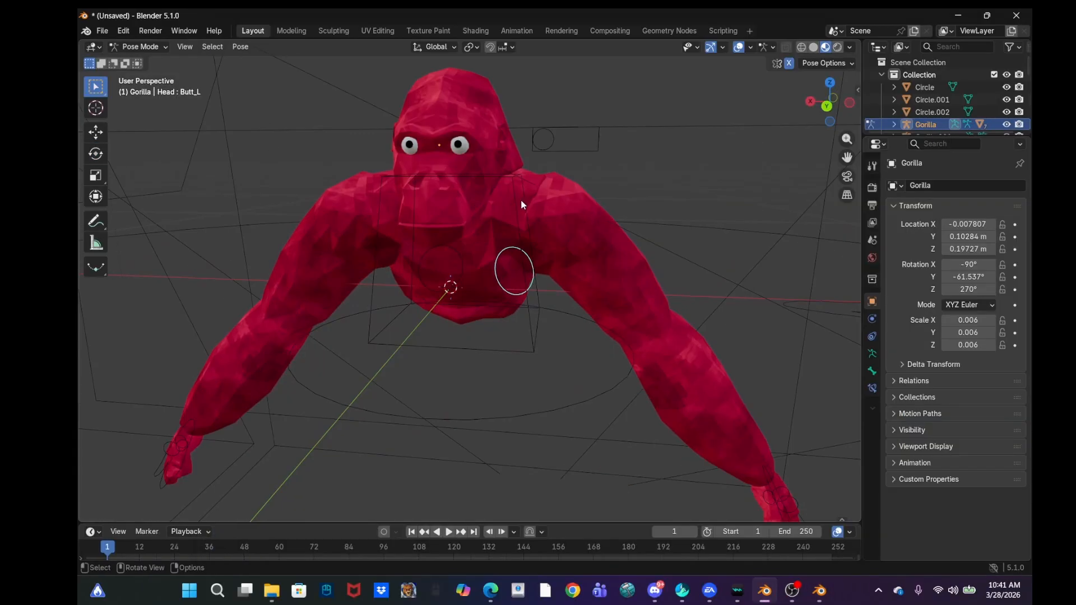
Try rotating the Spine bone and moving the Root bone of the original red gorilla.
left_click(521, 202)
key("r")
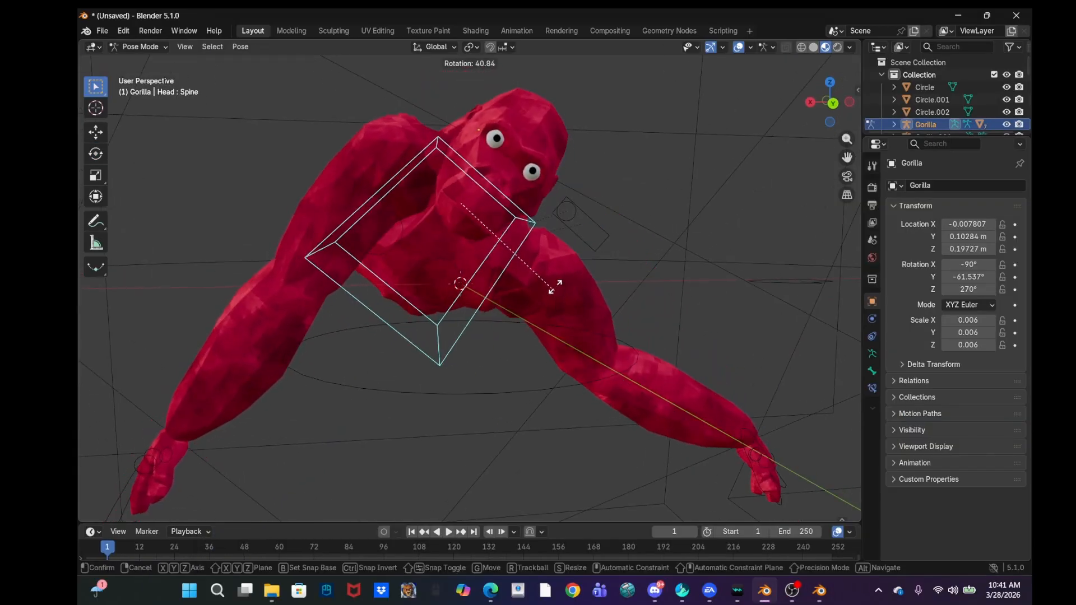
right_click(588, 353)
left_click(584, 385)
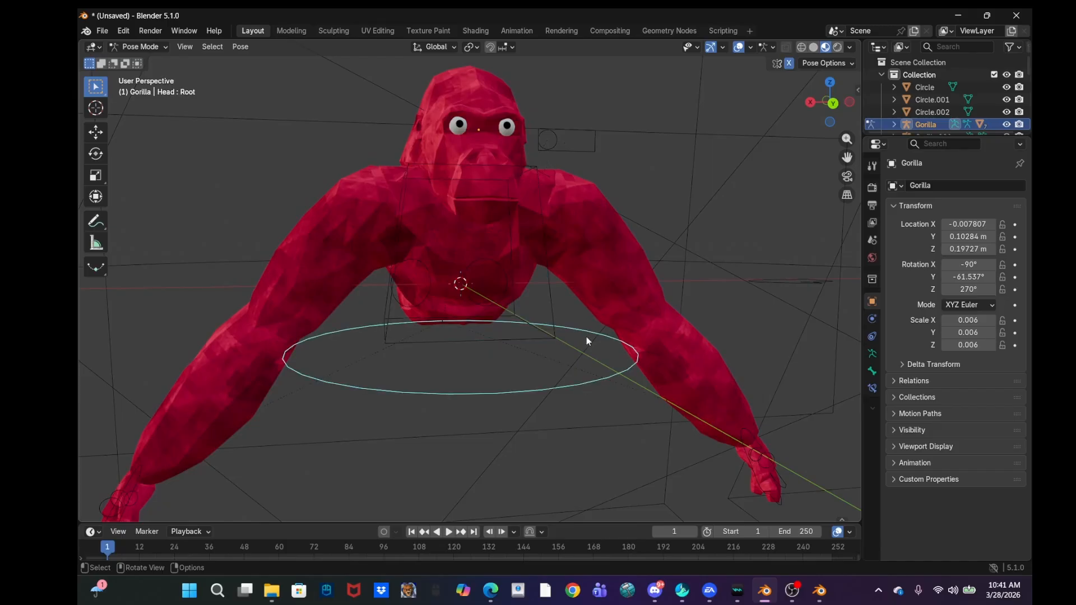
key("g")
right_click(615, 346)
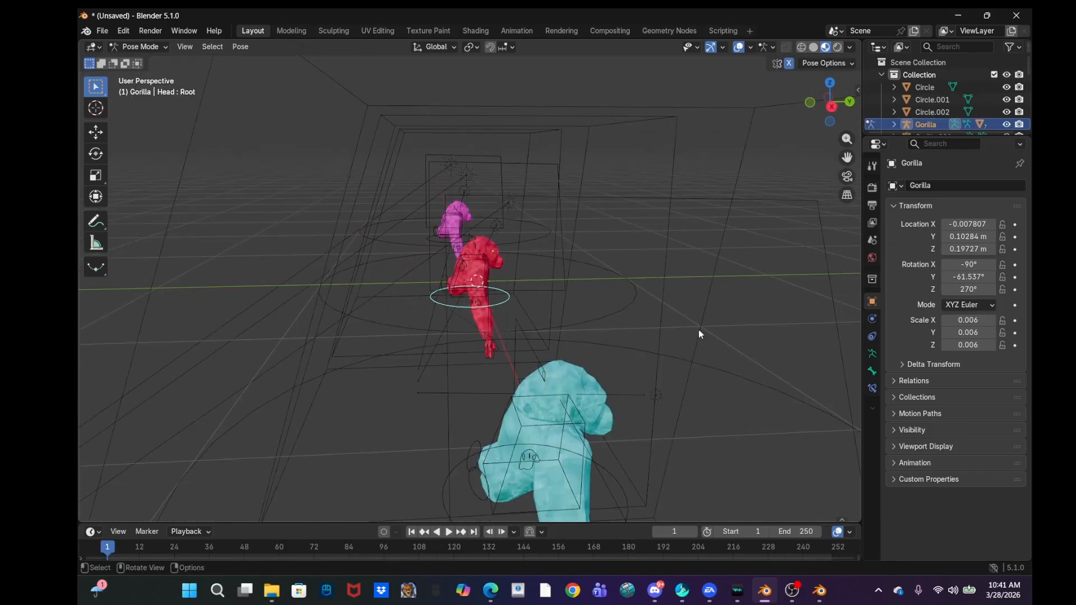
Import the item_fish_fishsword model into the scene.
middle_click_drag(698, 330, 536, 214)
mouse_move(529, 160)
middle_mouse_down()
mouse_move(539, 173)
mouse_move(670, 138)
mouse_move(545, 183)
mouse_move(529, 147)
middle_mouse_up()
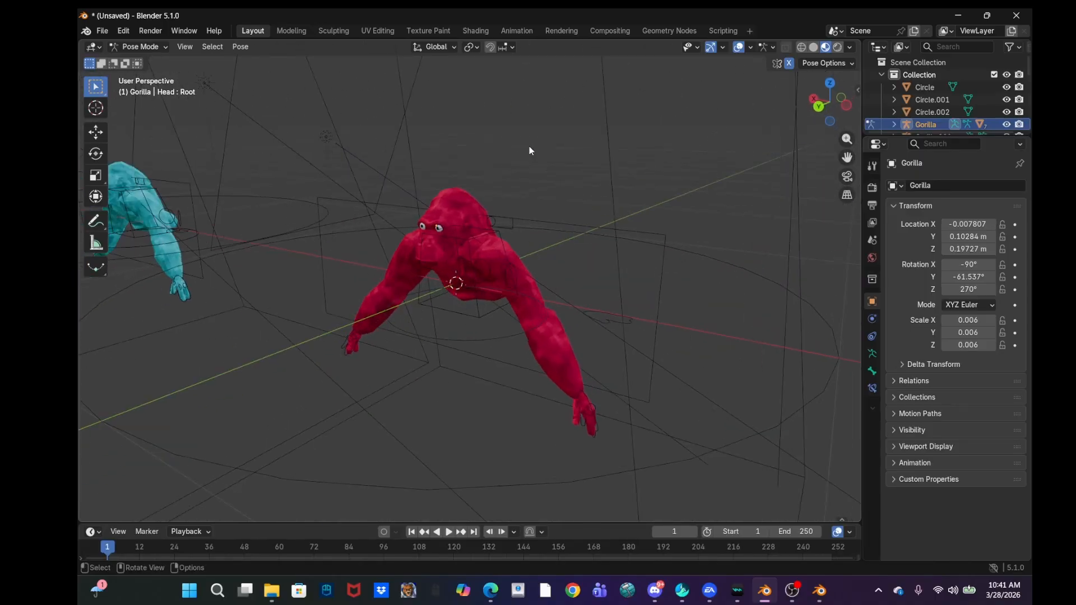
left_click(102, 31)
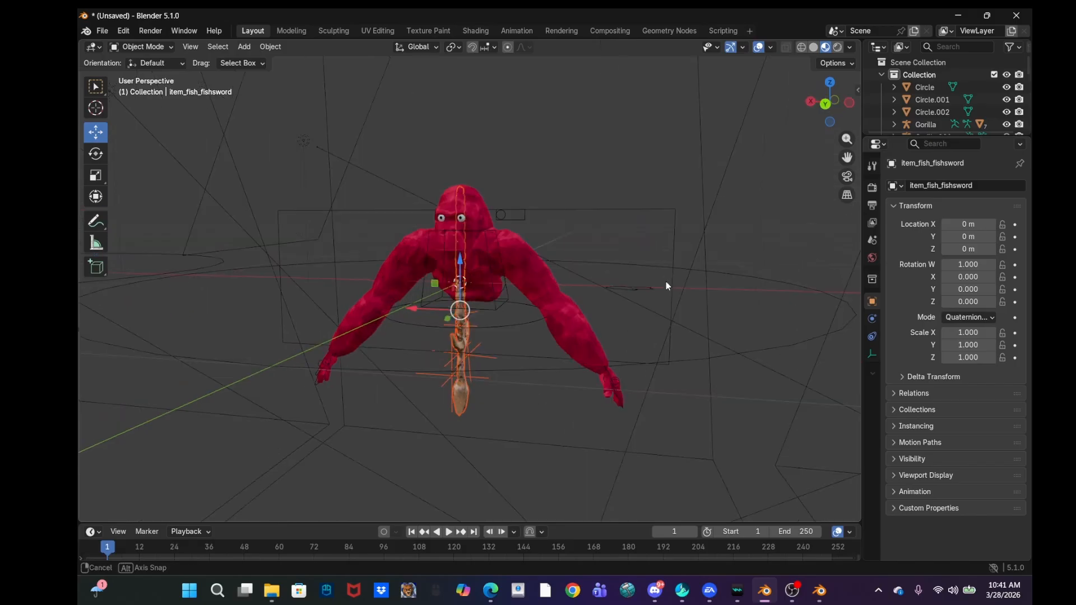
Select the SkeletonFishSword_02 mesh, add the red gorilla's armature to the selection, and enter Pose Mode.
middle_click_drag(666, 281, 576, 274)
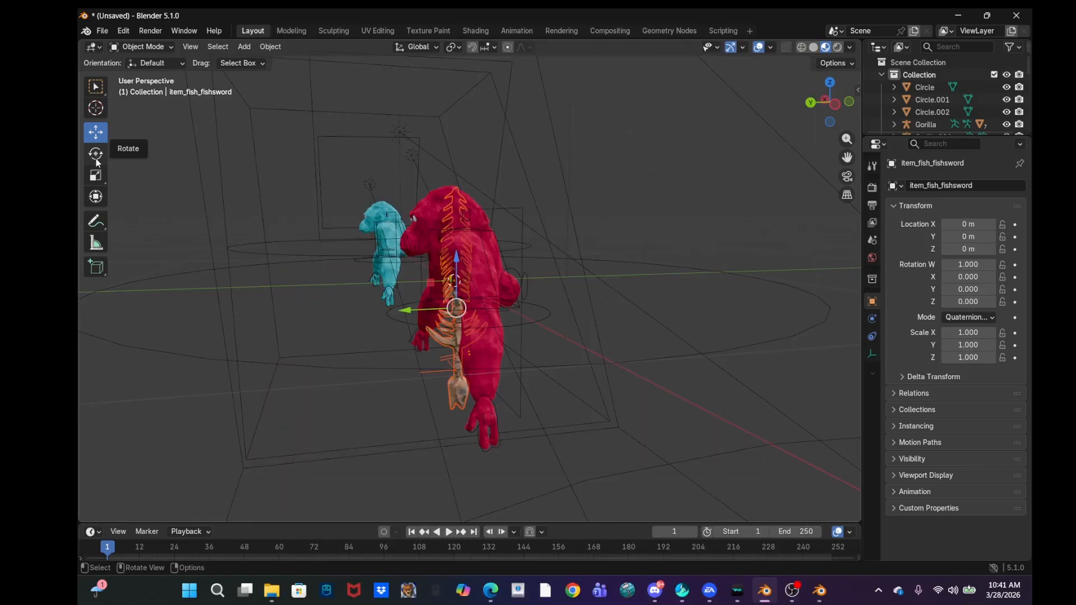
left_click(96, 155)
middle_click_drag(602, 201, 470, 340)
left_click(462, 324)
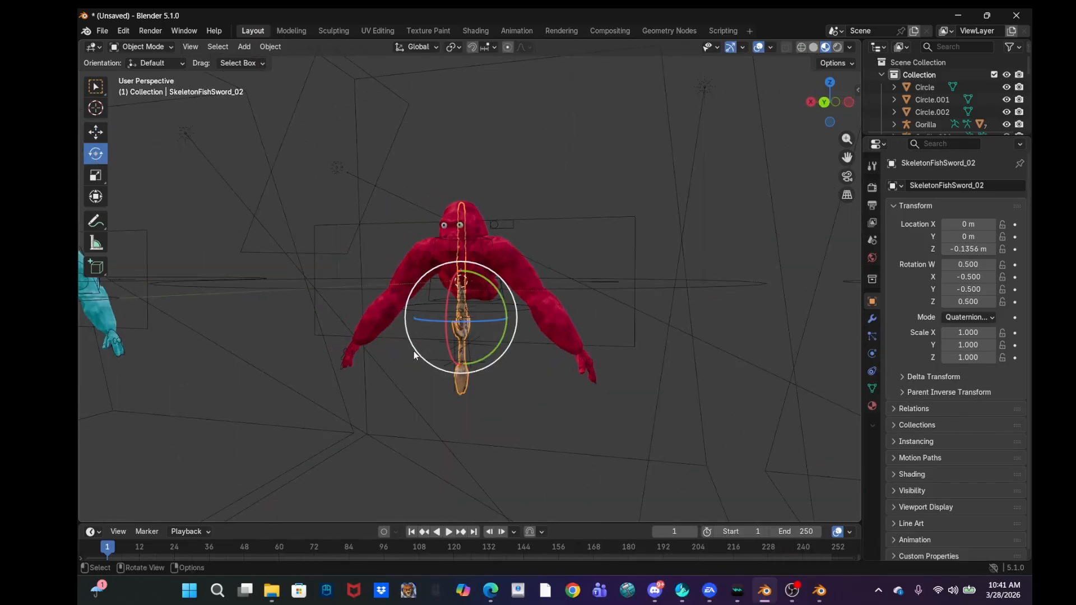
left_click(350, 349)
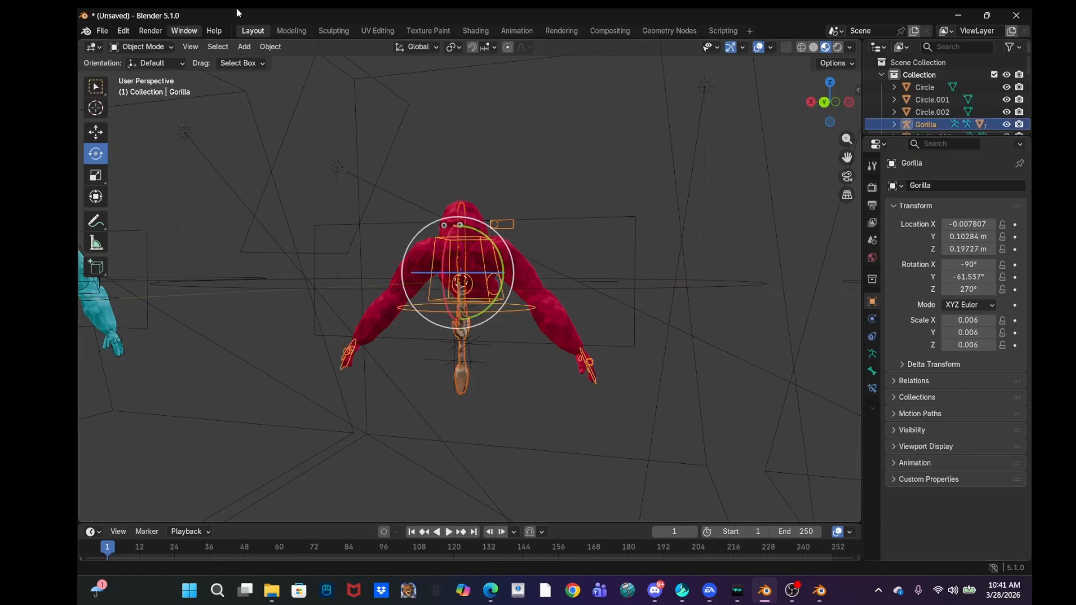
left_click(150, 52)
left_click(150, 87)
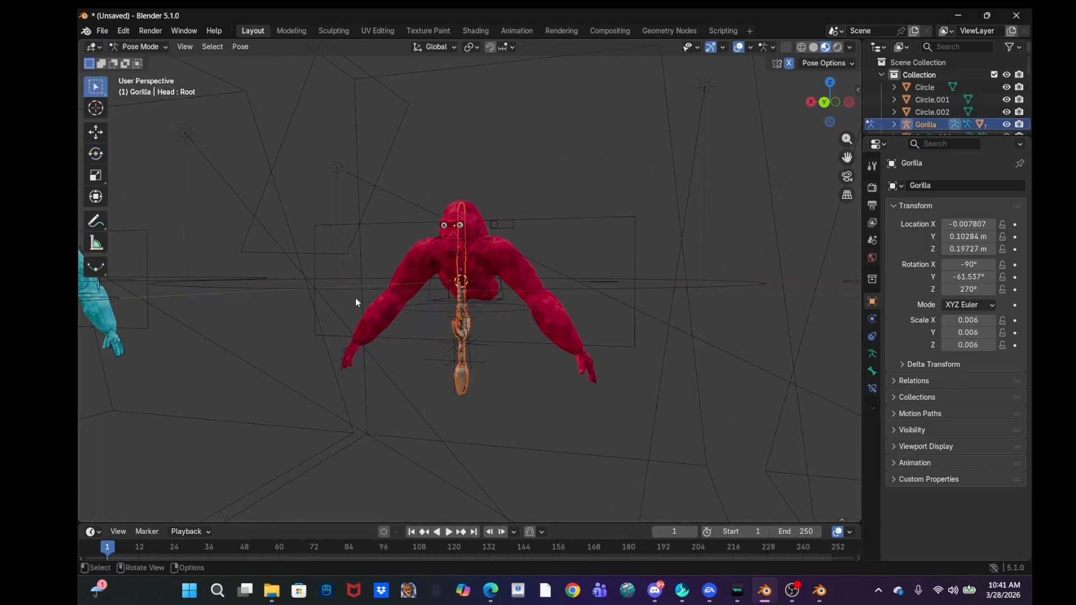
Select the gorilla's Hand.R bone and parent the fish sword to it with the Bone option.
middle_click_drag(405, 295, 478, 244)
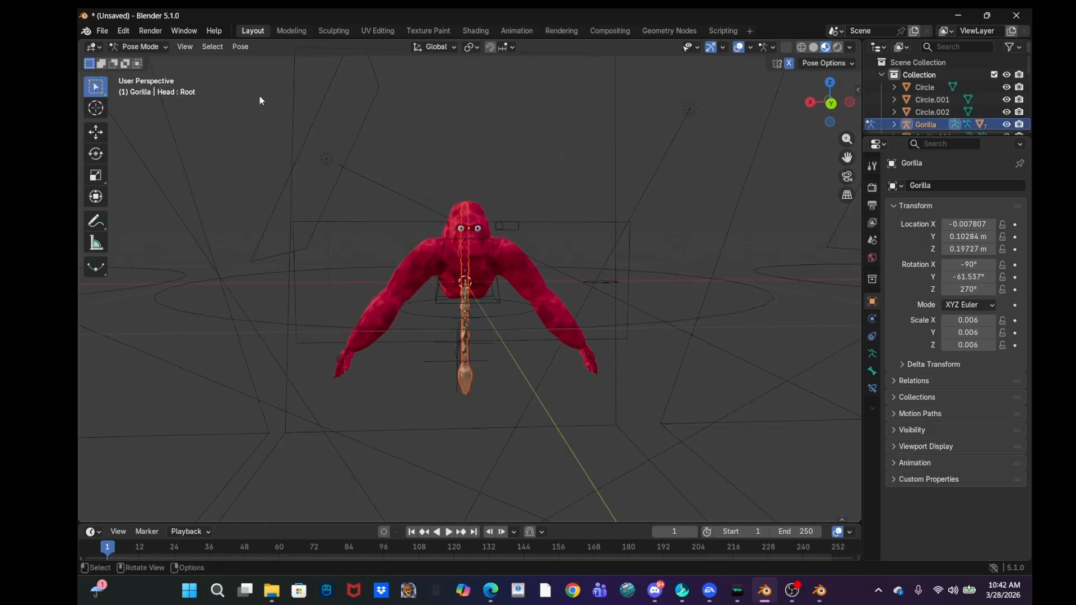
scroll(382, 332, "up", 3)
middle_click_drag(383, 332, 355, 297)
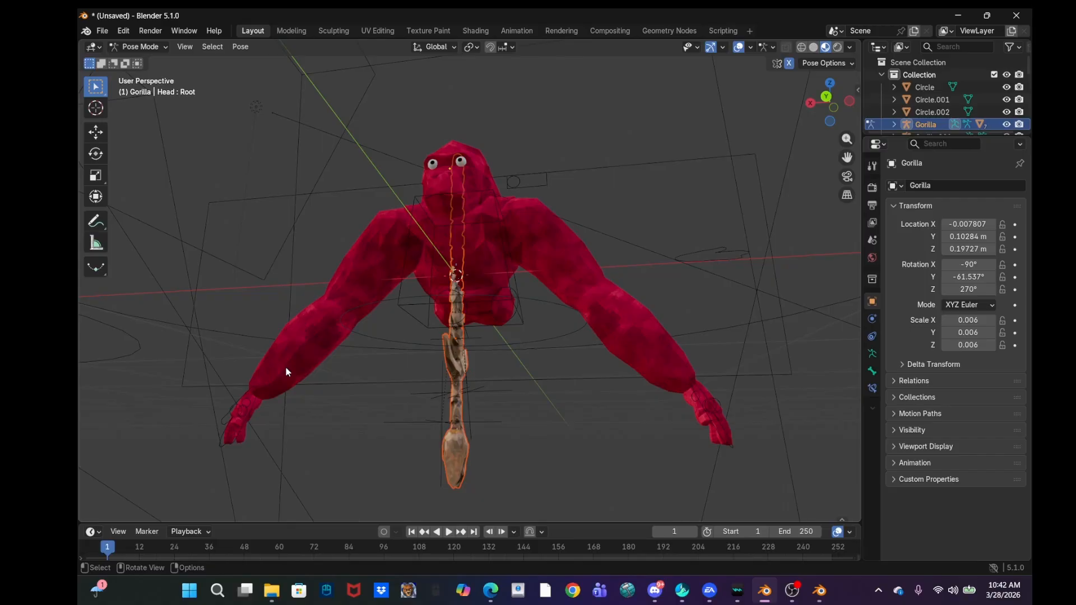
left_click(243, 395)
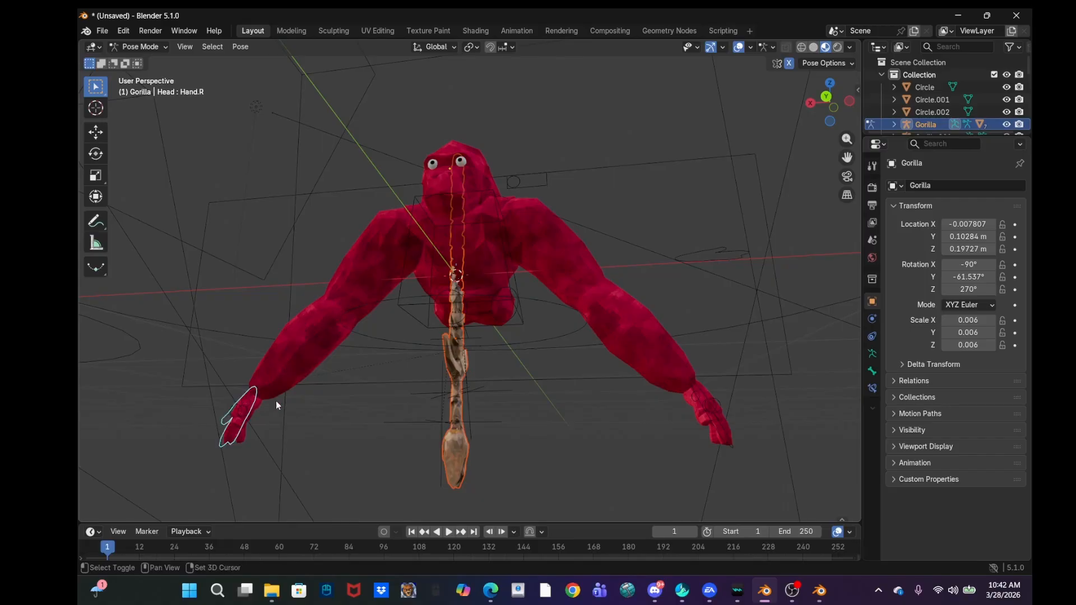
middle_click_drag(275, 402, 374, 398)
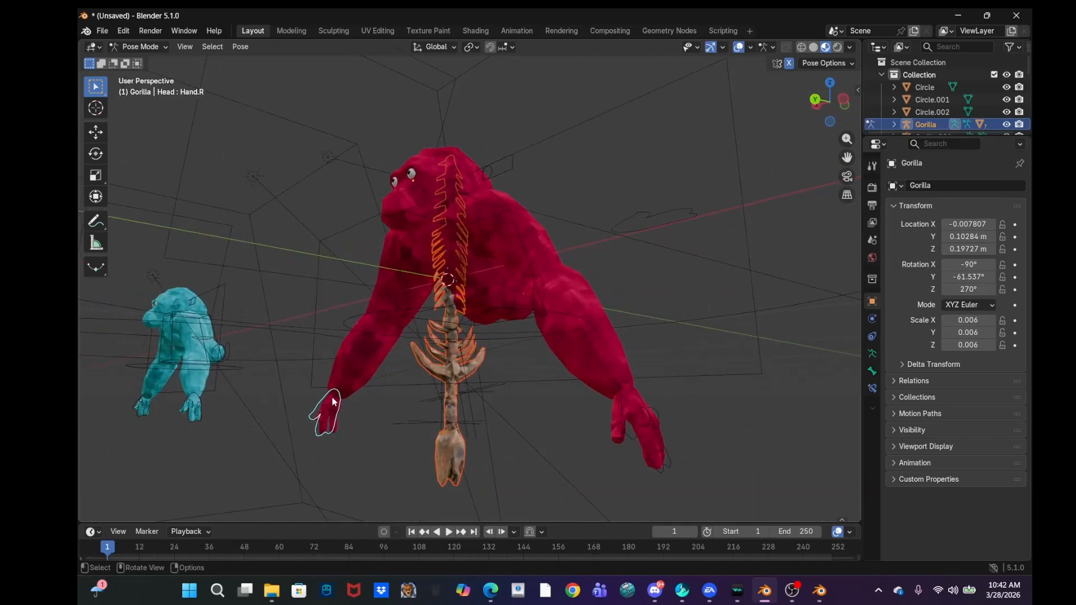
key("ctrl+p")
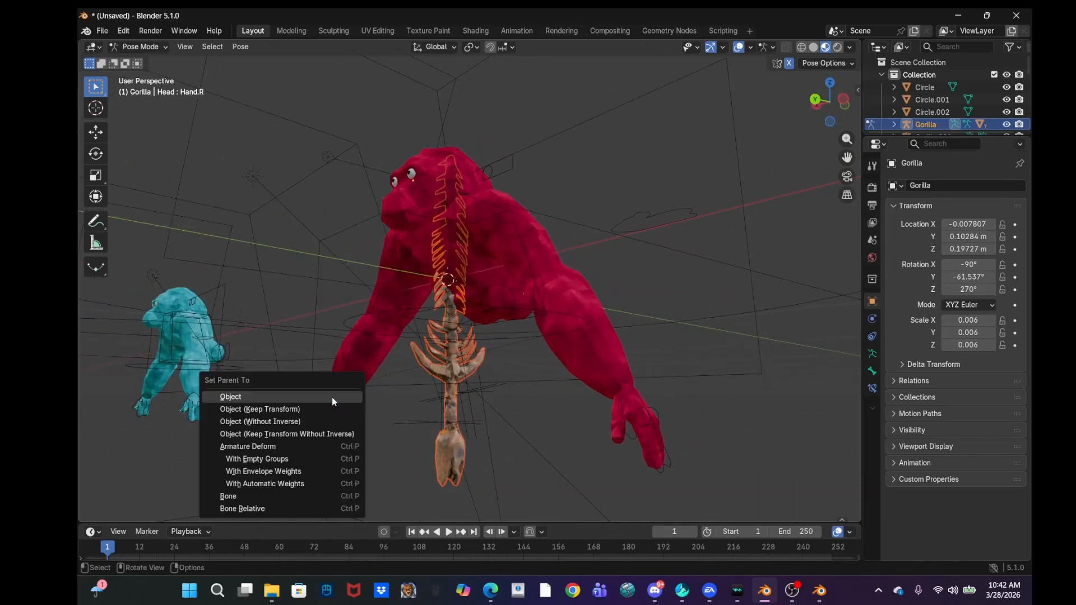
left_click(297, 496)
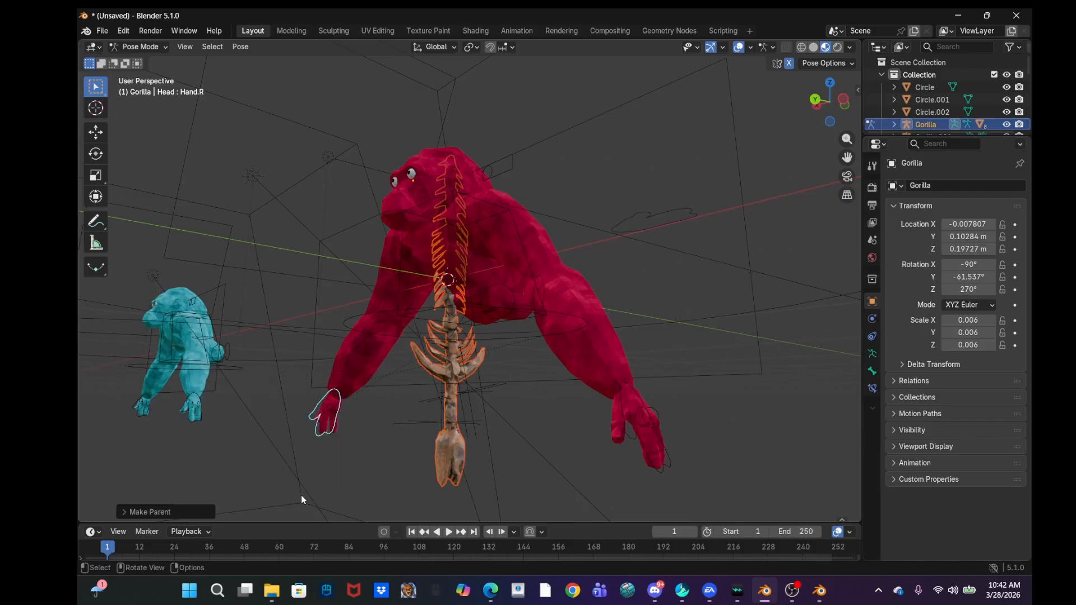
Return to Object Mode and rotate the fish sword about 90° around the X axis so it points forward.
left_click(140, 46)
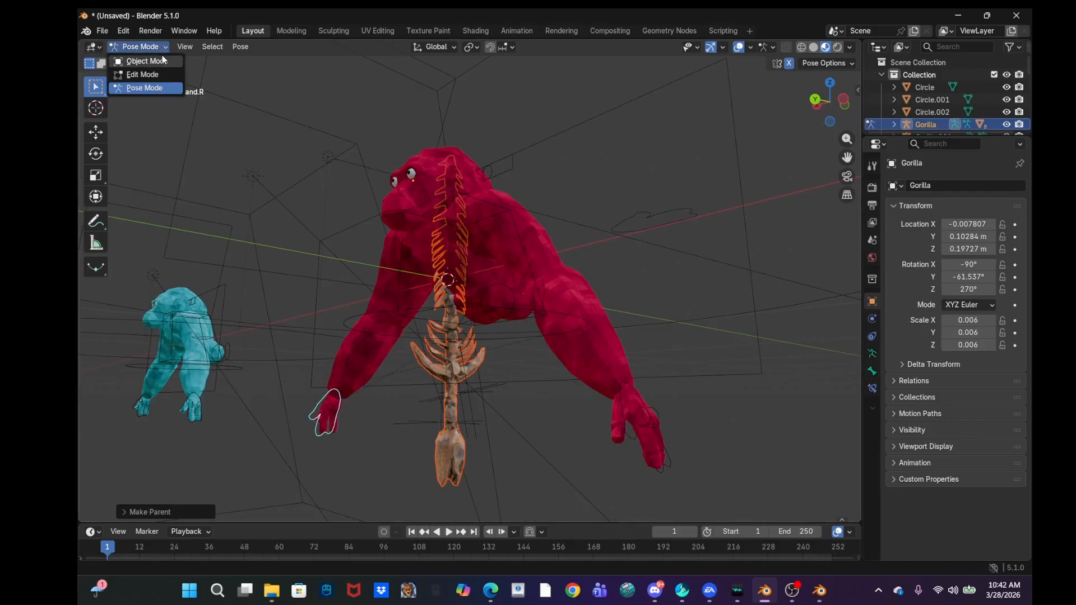
left_click(139, 56)
left_click(446, 366)
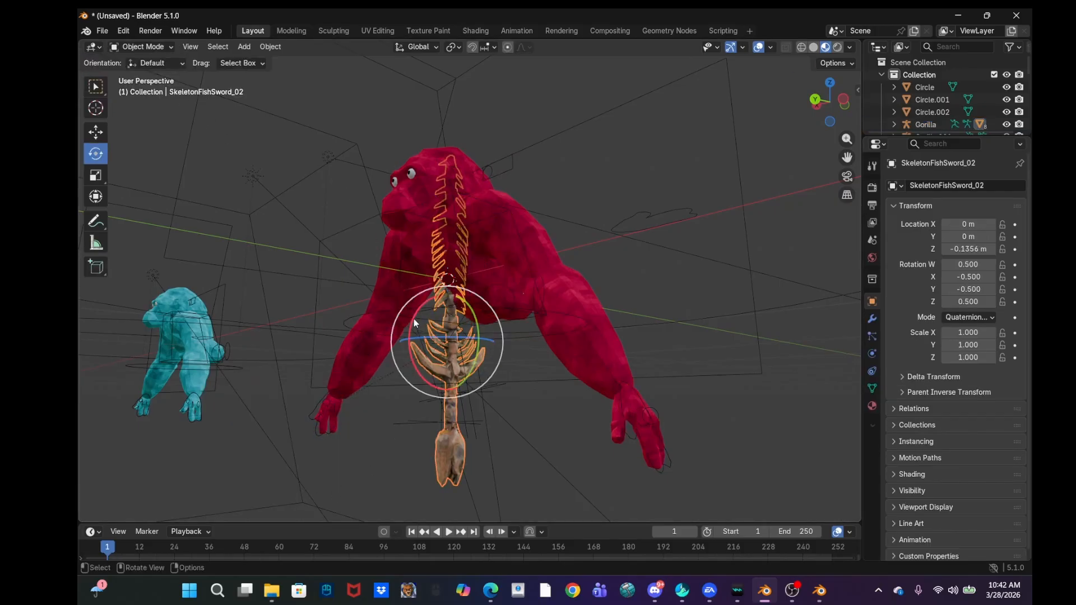
left_click_drag(446, 366, 406, 397)
middle_click_drag(373, 328, 405, 344)
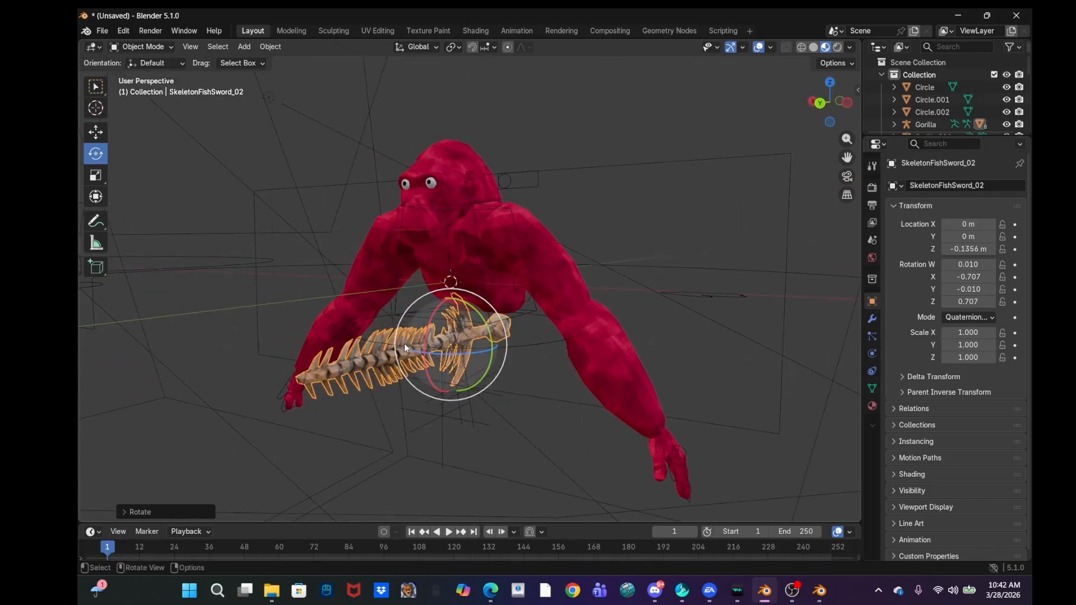
Move the fish sword into the gorilla's right hand, to about X 0.438 m, Y 0.141 m, Z -0.296 m.
left_click(98, 130)
left_click_drag(443, 321, 447, 361)
middle_click_drag(447, 361, 527, 357)
left_click_drag(426, 420, 213, 424)
middle_click_drag(213, 392, 280, 411)
left_click_drag(281, 411, 254, 458)
middle_click_drag(254, 457, 242, 373)
left_click_drag(243, 372, 237, 385)
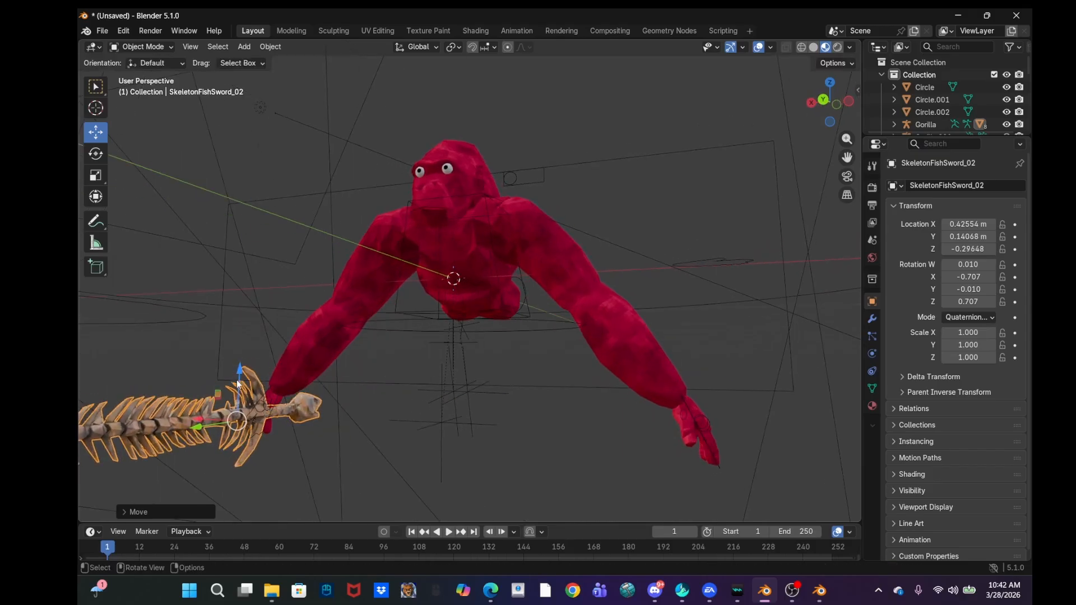
left_click_drag(209, 421, 206, 421)
Scale the fish sword down uniformly to about 0.755 to fit the hand.
key("s")
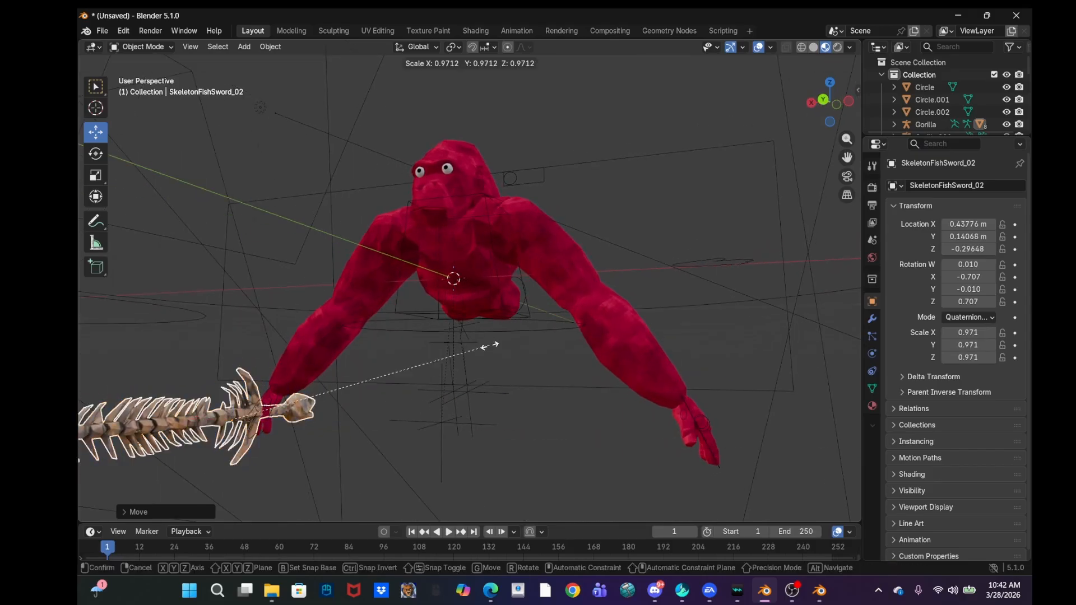
left_click(419, 353)
middle_click_drag(416, 351, 489, 366)
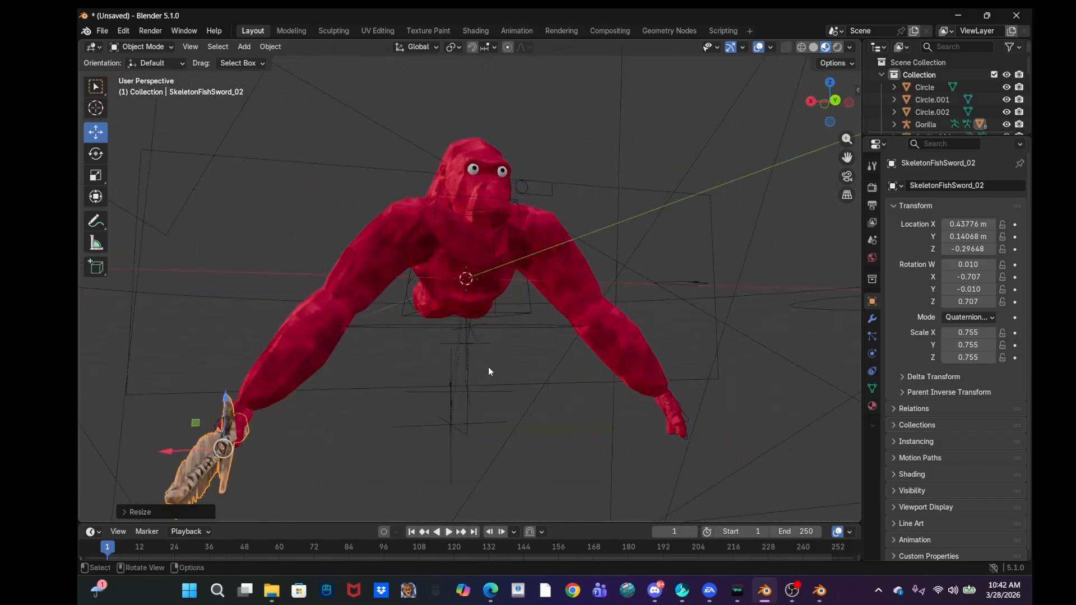
Put the red gorilla's armature in Pose Mode and try moving the Hand.R bone with the attached sword.
left_click(242, 404)
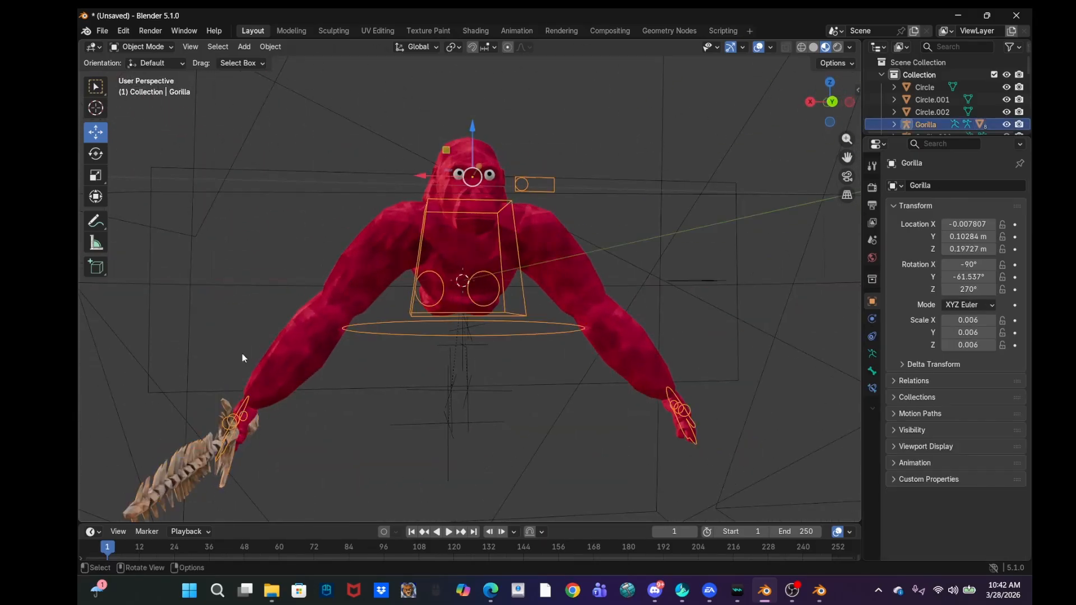
left_click(141, 47)
left_click(144, 84)
middle_click_drag(275, 139, 294, 243)
key("g")
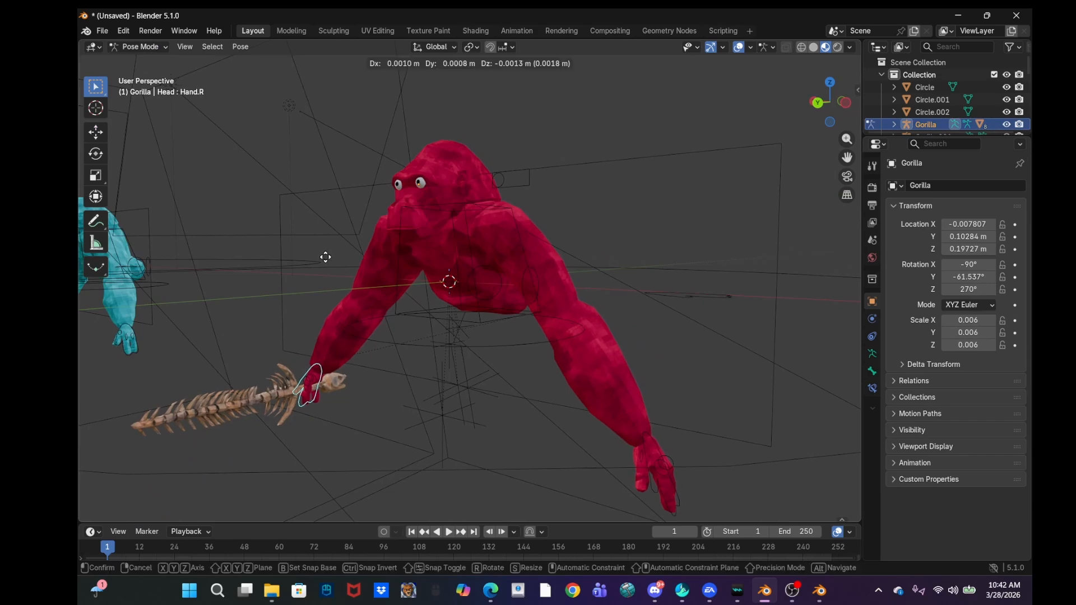
key("Escape")
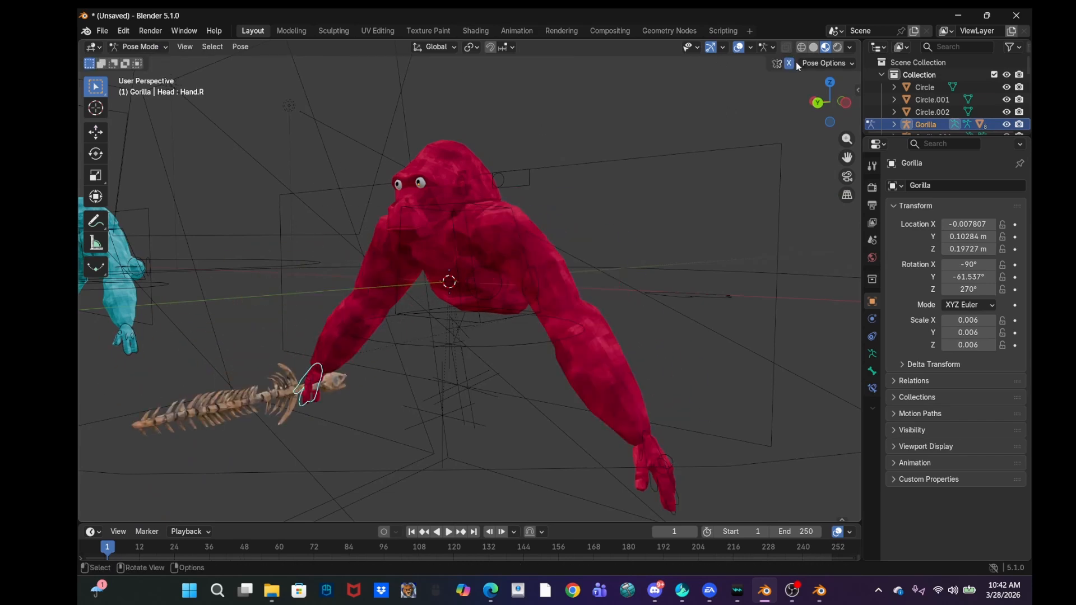
key("g")
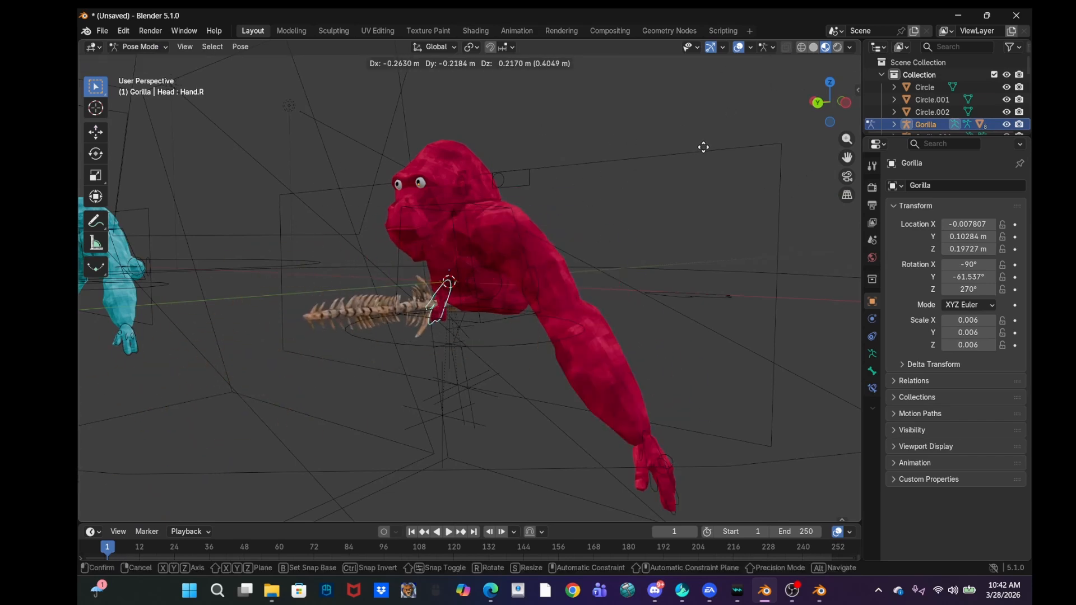
middle_click_drag(655, 252, 538, 134)
left_click(730, 197)
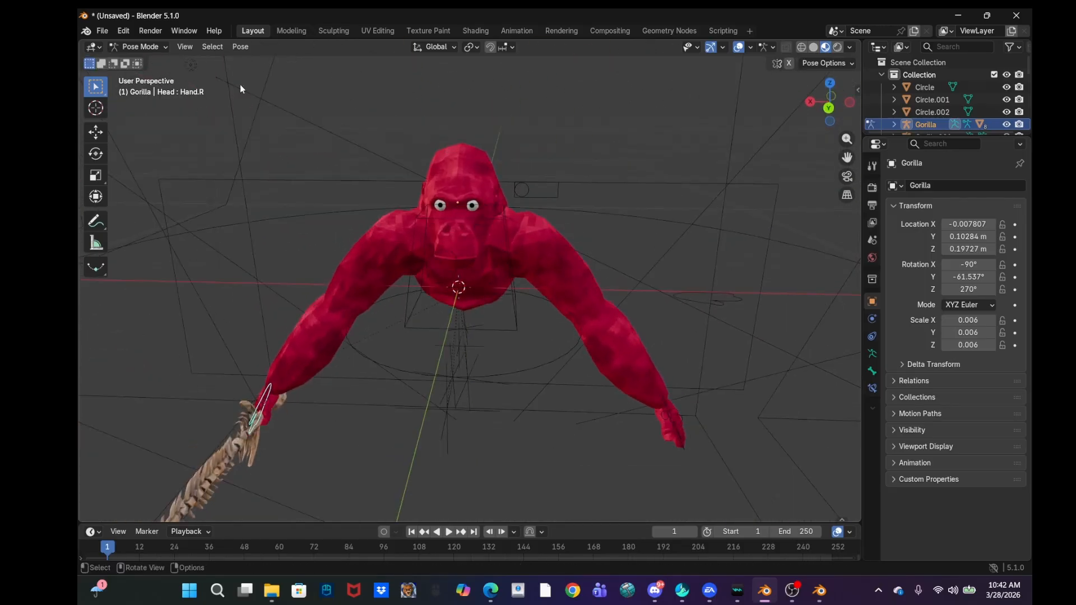
Import the acc_head_coloredcap_red model into the scene.
left_click(102, 33)
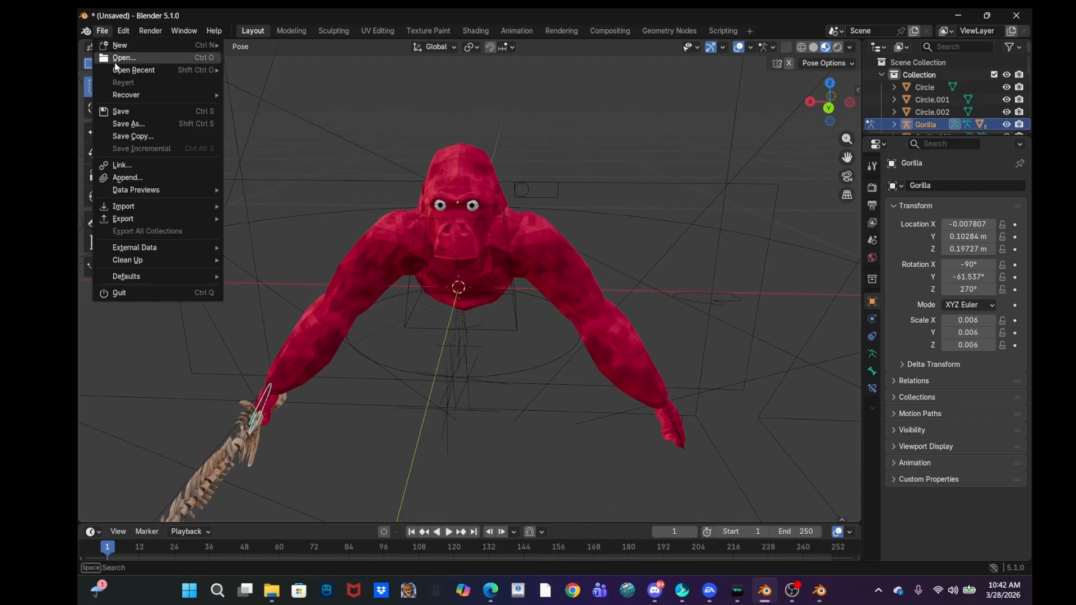
mouse_move(163, 206)
left_click(275, 330)
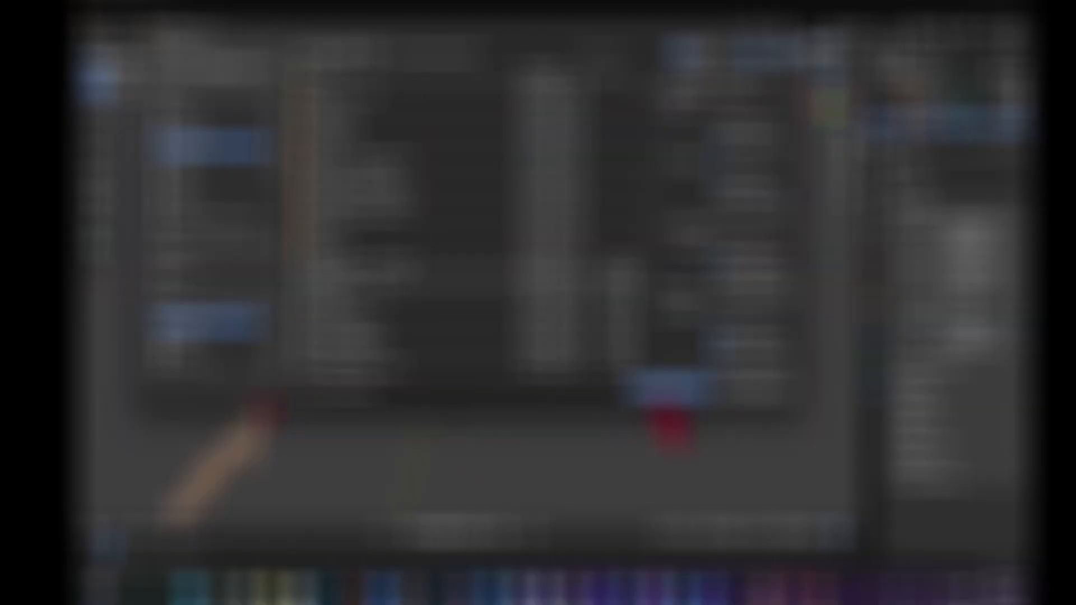
scroll(465, 264, "down", 5)
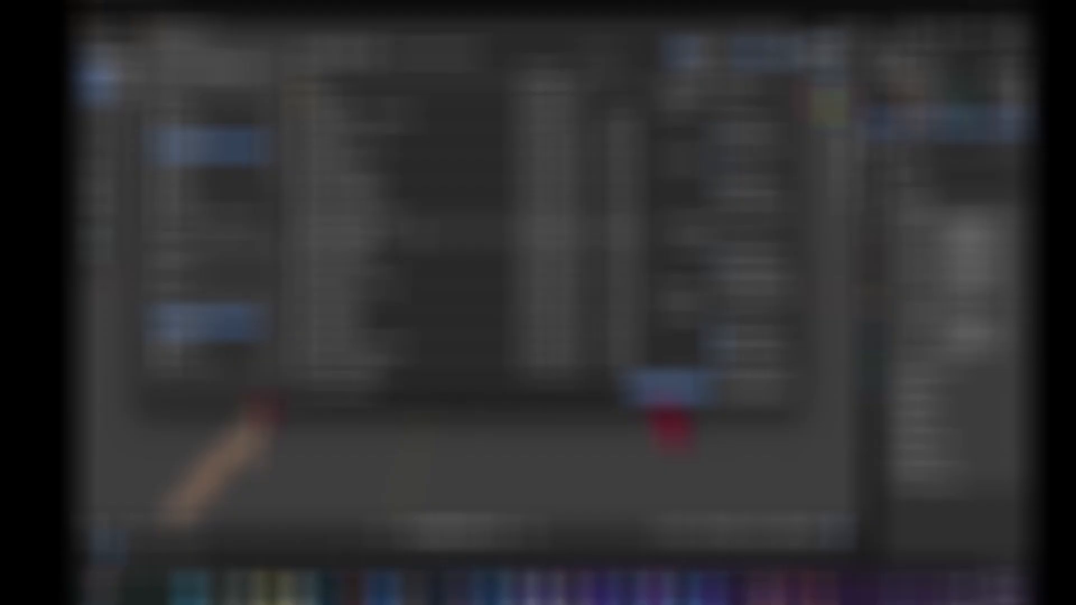
scroll(431, 244, "down", 3)
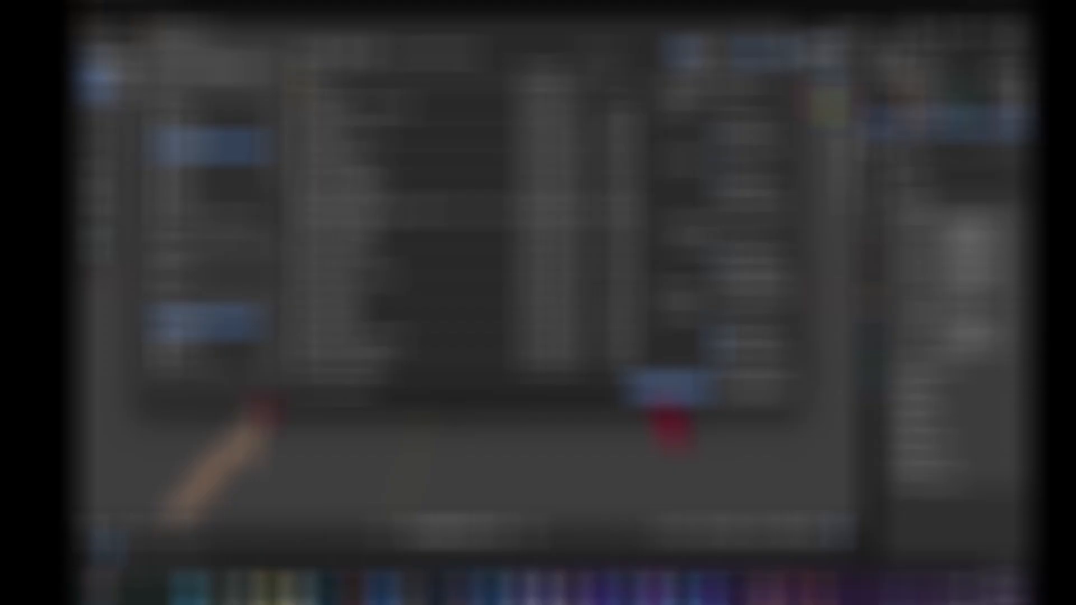
left_click(429, 210)
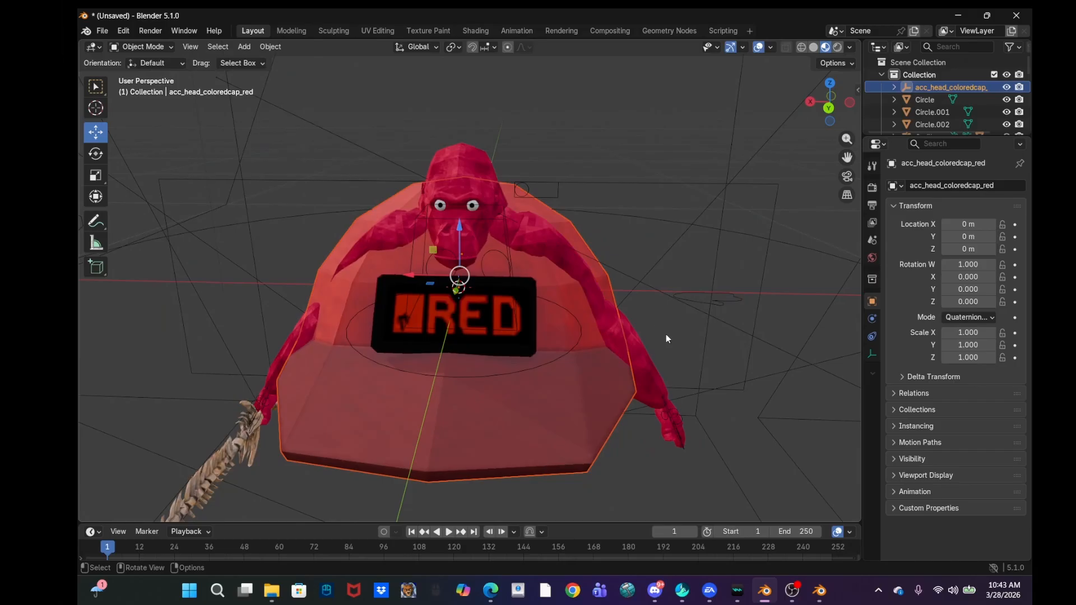
Scale the red cap down uniformly to about 0.170 and raise it above the gorilla's head to about Z 0.300 m.
middle_click_drag(666, 334, 667, 252)
key("g")
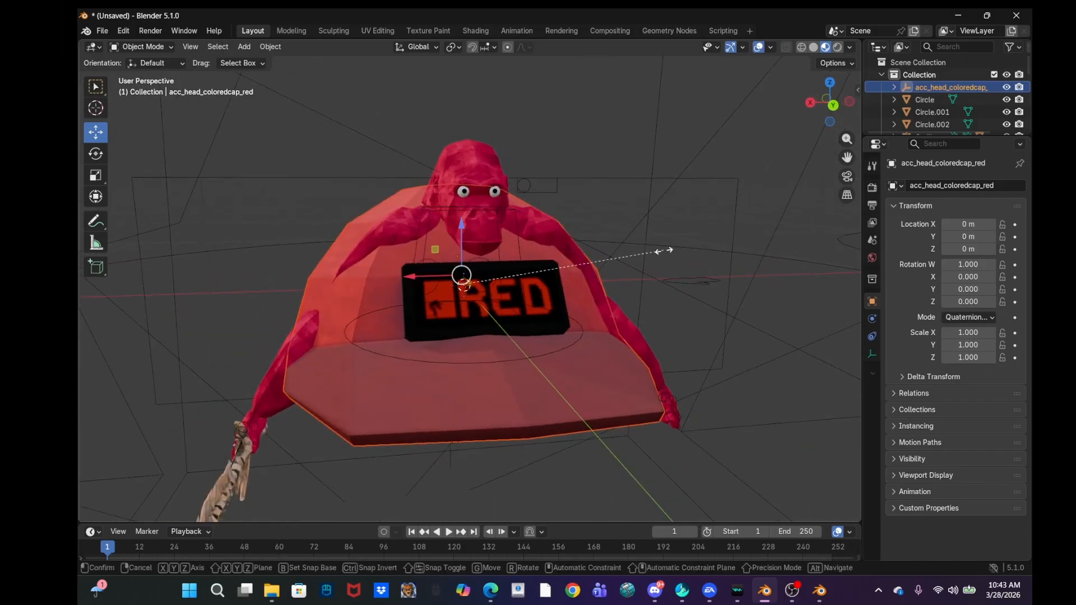
left_click(477, 257)
key("g")
key("z")
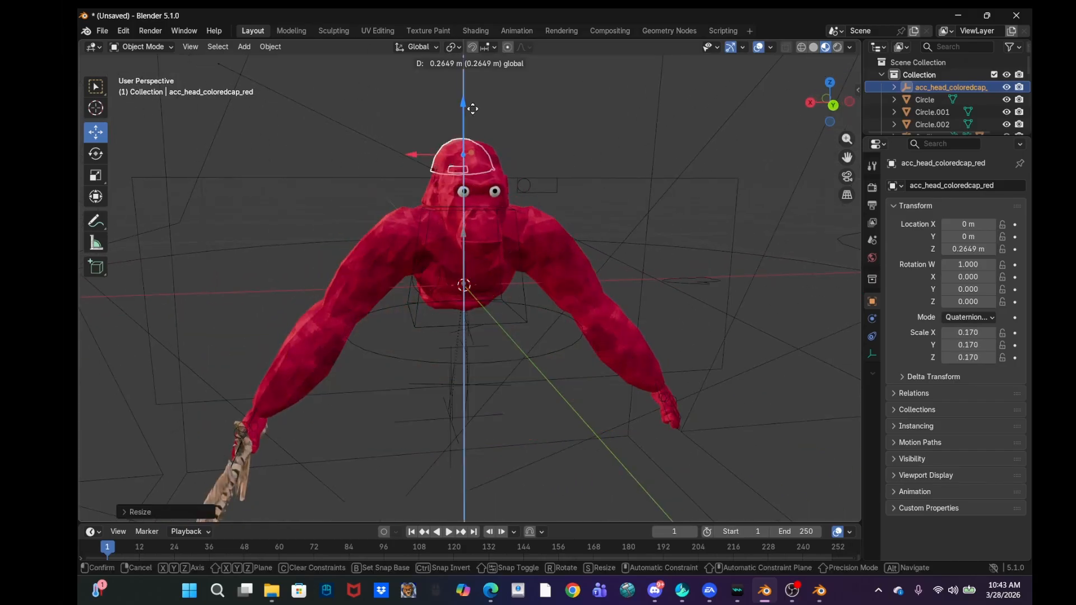
left_click(471, 107)
Enlarge the cap to a scale of about 0.189 and fit it on the head at about Y 0.041 m, Z 0.290 m.
middle_click_drag(471, 106, 597, 110)
key("s")
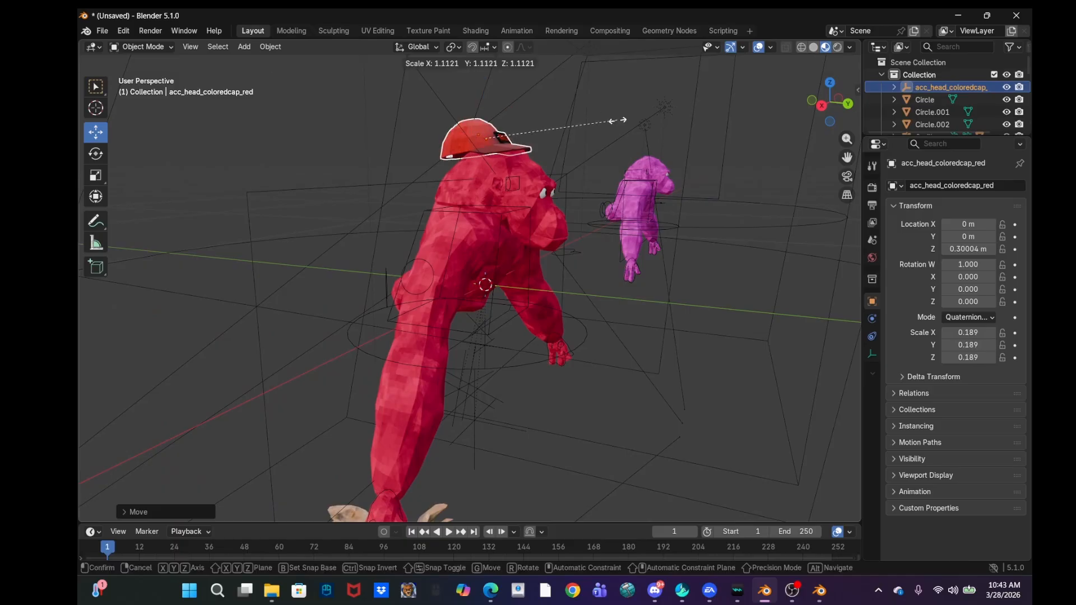
left_click(541, 143)
left_click_drag(536, 136, 555, 137)
middle_click_drag(555, 136, 478, 111)
left_click_drag(469, 92, 469, 99)
middle_click_drag(469, 99, 499, 182)
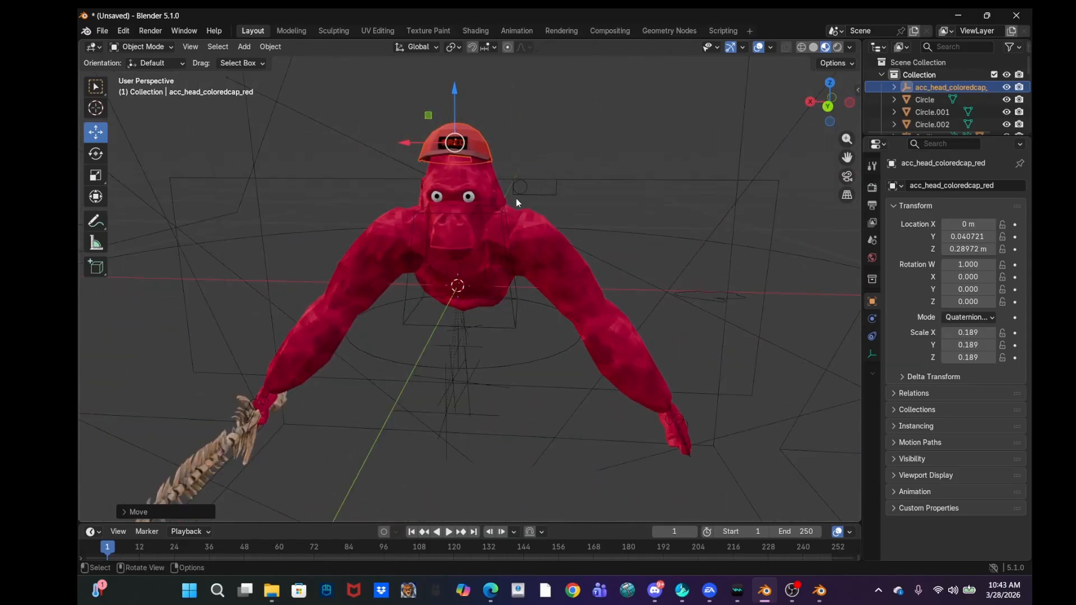
Add the red gorilla's armature to the cap selection and parent the cap to its Spine bone in Pose Mode.
left_click(501, 216, "shift")
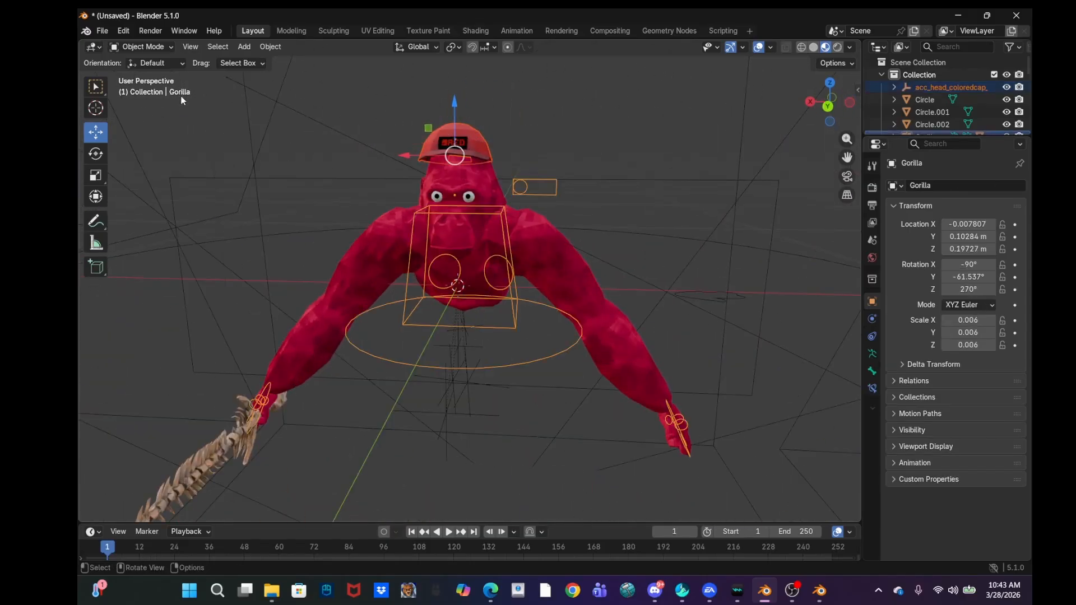
left_click(133, 49)
left_click(138, 89)
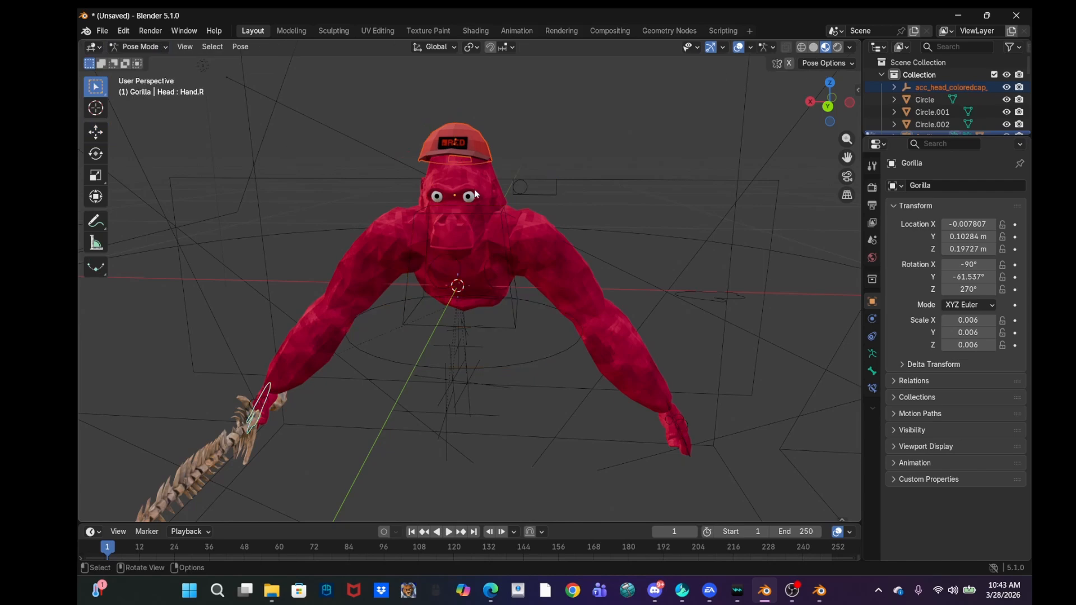
left_click(502, 215)
middle_click_drag(552, 219, 551, 189)
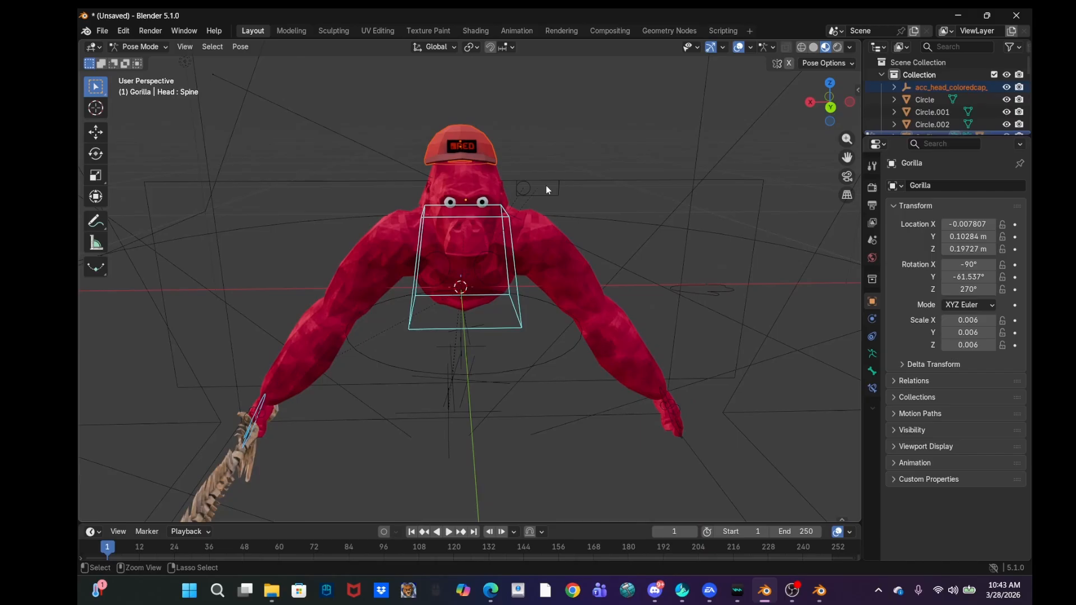
key("ctrl+p")
left_click(538, 188)
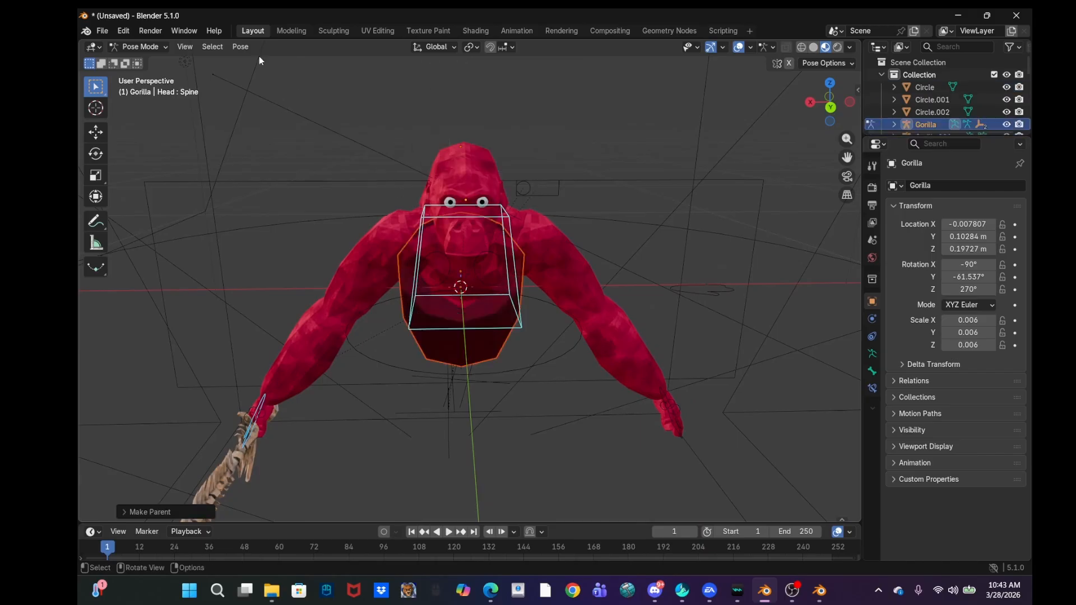
Return to Object Mode and rotate the displaced cap mesh upright, to about W 0.010, X -0.009, Y -0.671, Z 0.742.
left_click(145, 47)
left_click(146, 59)
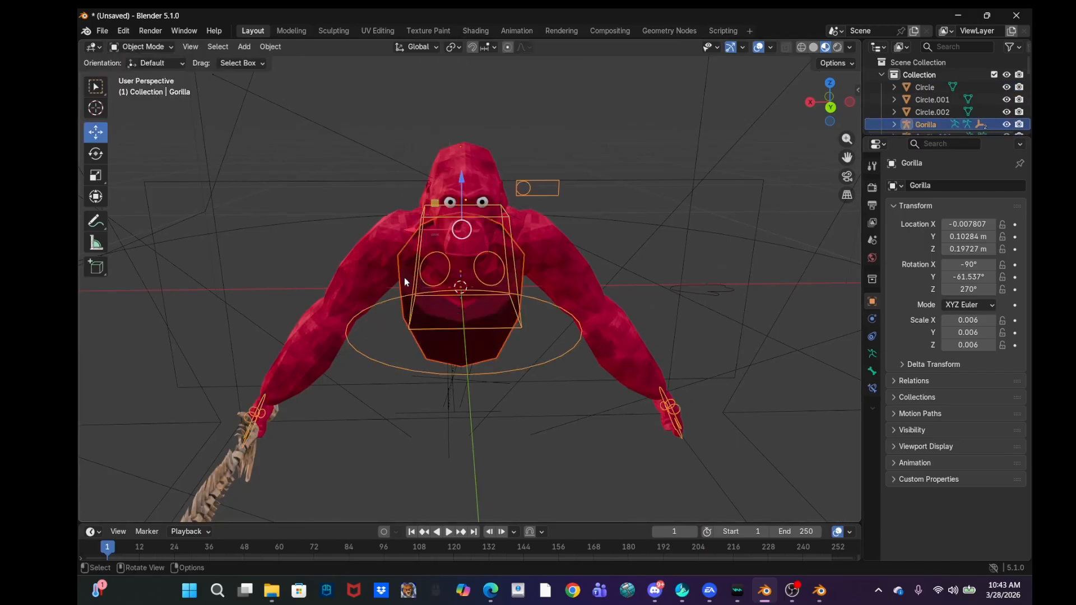
left_click(486, 336)
middle_click_drag(491, 319, 318, 303)
left_click(95, 153)
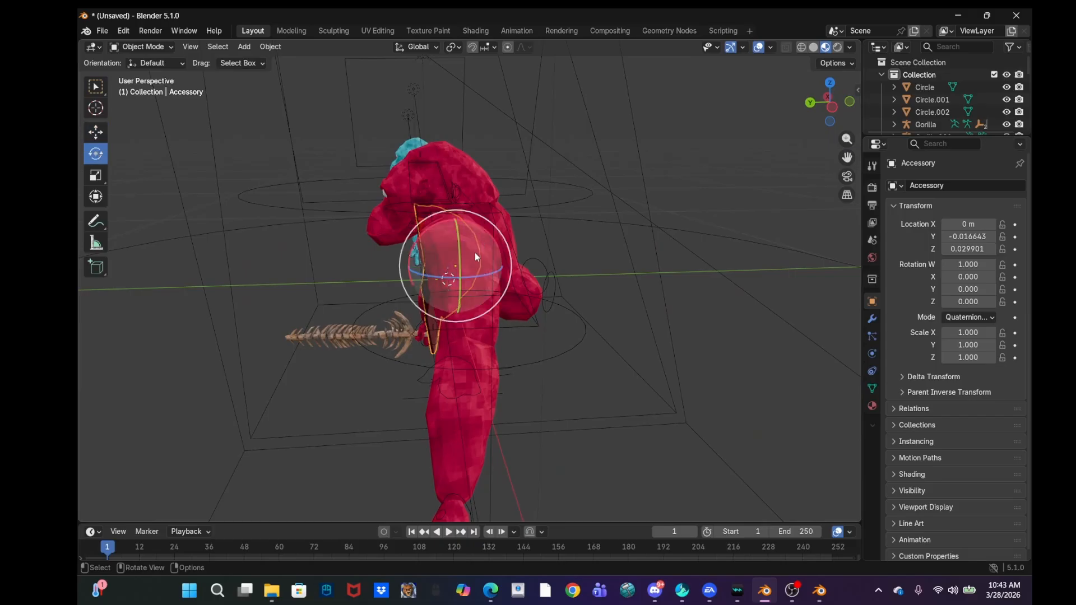
left_click_drag(431, 229, 389, 294)
middle_click_drag(512, 288, 586, 324)
left_click_drag(485, 300, 238, 158)
middle_click_drag(295, 245, 79, 167)
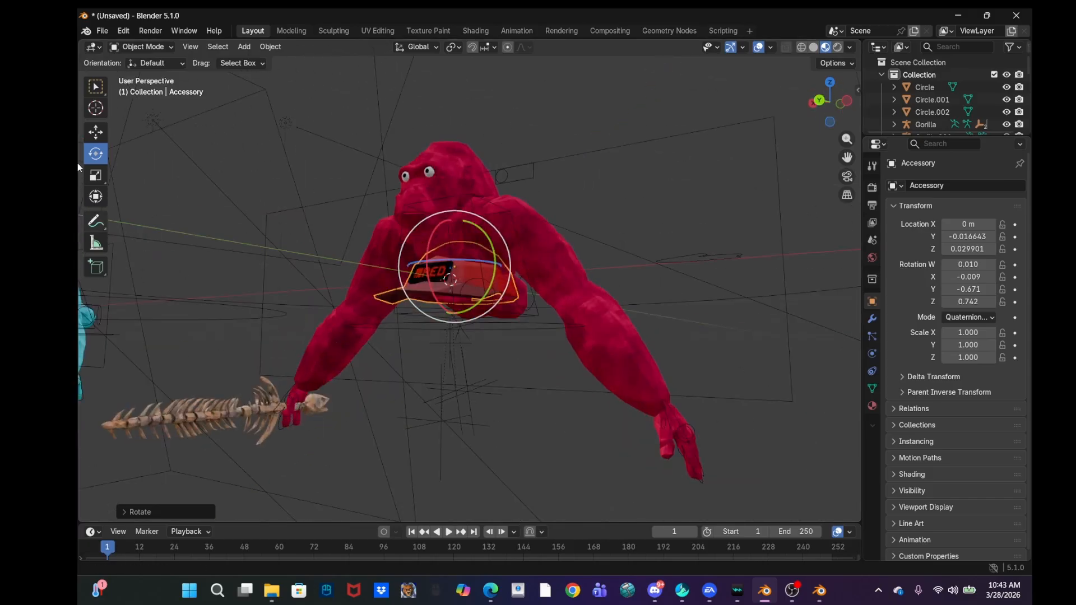
Move the cap mesh back onto the head, about Y 0.018 m, Z 0.312 m, and scale it down to about 0.682.
left_click(99, 138)
middle_click_drag(276, 241, 487, 223)
left_click_drag(486, 223, 475, 95)
key("s")
left_click(587, 167)
middle_click_drag(588, 168, 779, 172)
left_click_drag(538, 133, 555, 139)
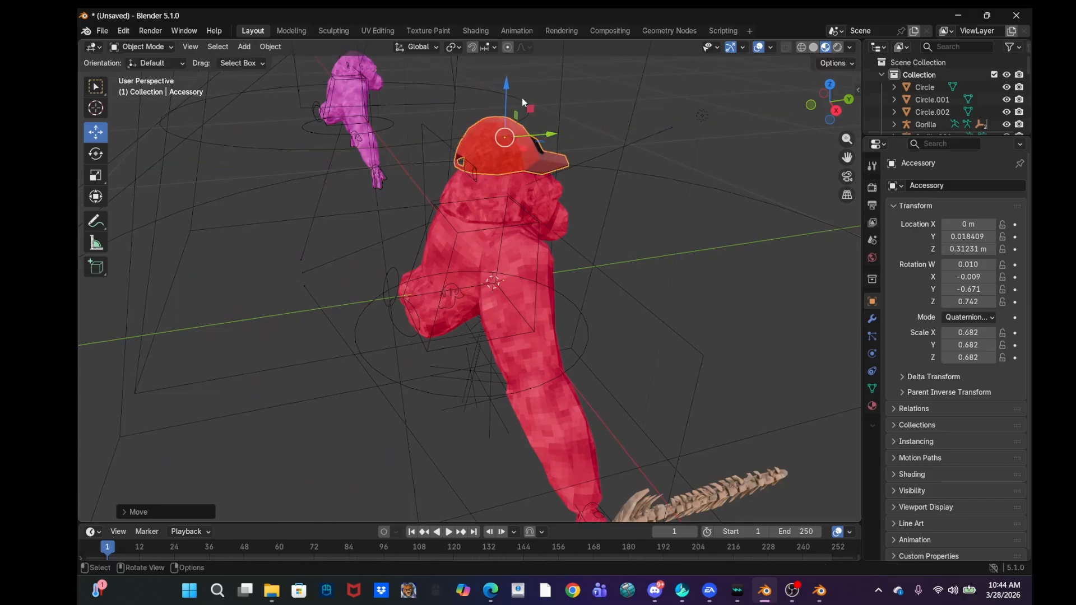
Refine the cap's fit by moving it to about X -0.007 m, Z 0.295 m, scaling it to about 0.597 and nudging it forward along Y.
left_click_drag(509, 92, 510, 105)
middle_click_drag(510, 104, 397, 123)
left_click_drag(416, 147, 421, 146)
key("s")
left_click(644, 144)
middle_click_drag(644, 144, 768, 157)
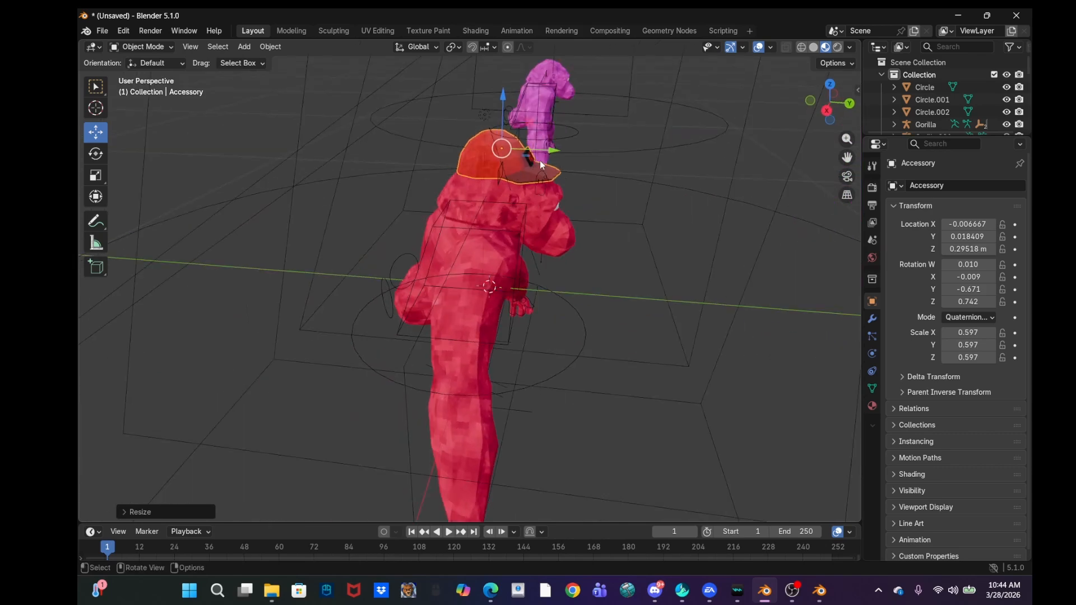
left_click_drag(547, 151, 554, 151)
middle_click_drag(553, 151, 527, 196)
Put the red gorilla's armature in Pose Mode and try rotating the Spine bone with the attached cap.
left_click(473, 214)
left_click(170, 46)
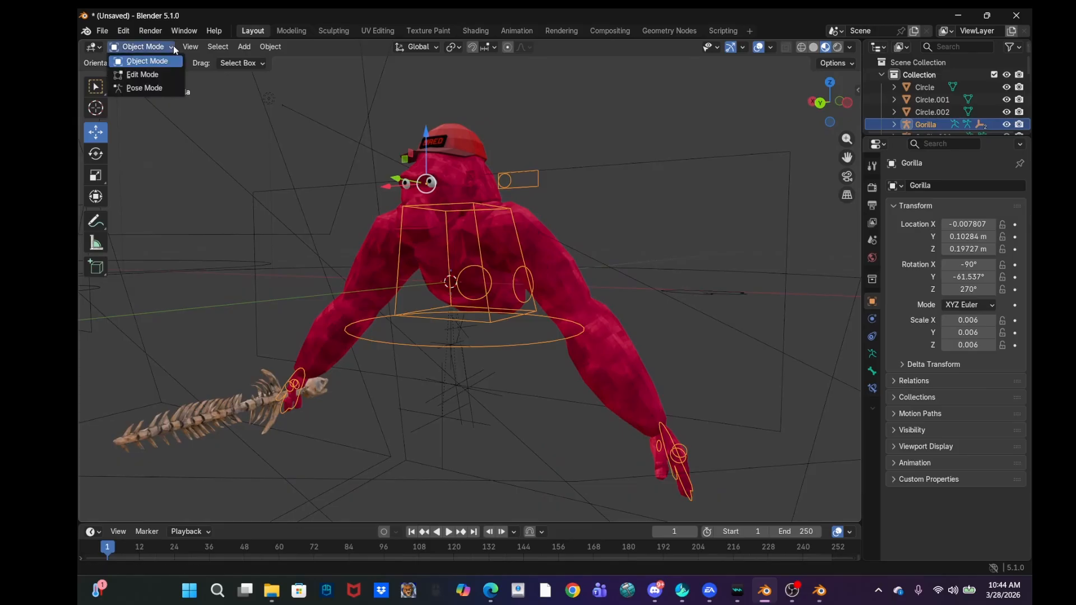
left_click(144, 88)
middle_click_drag(448, 218, 493, 210)
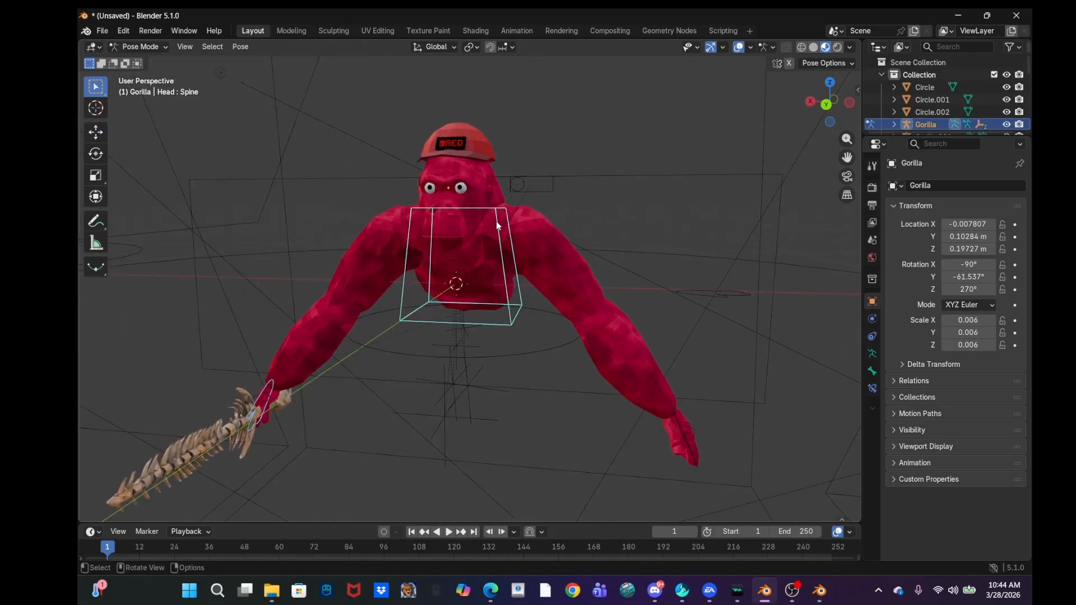
key("r")
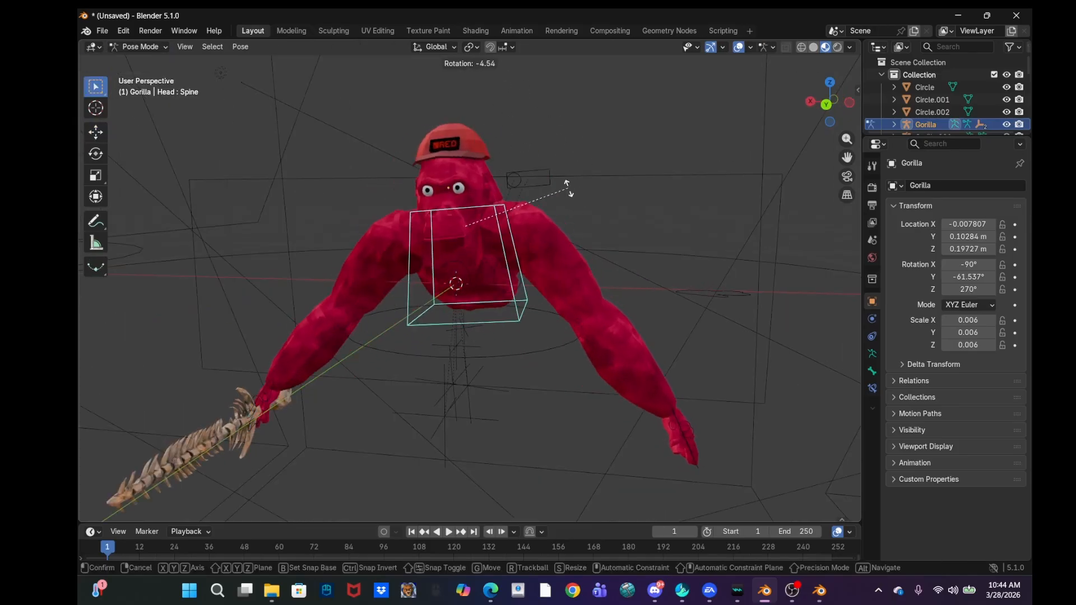
key("Escape")
Try moving the Hand.R bone and the Spine bone to test the attached sword and cap.
left_click(266, 387)
key("g")
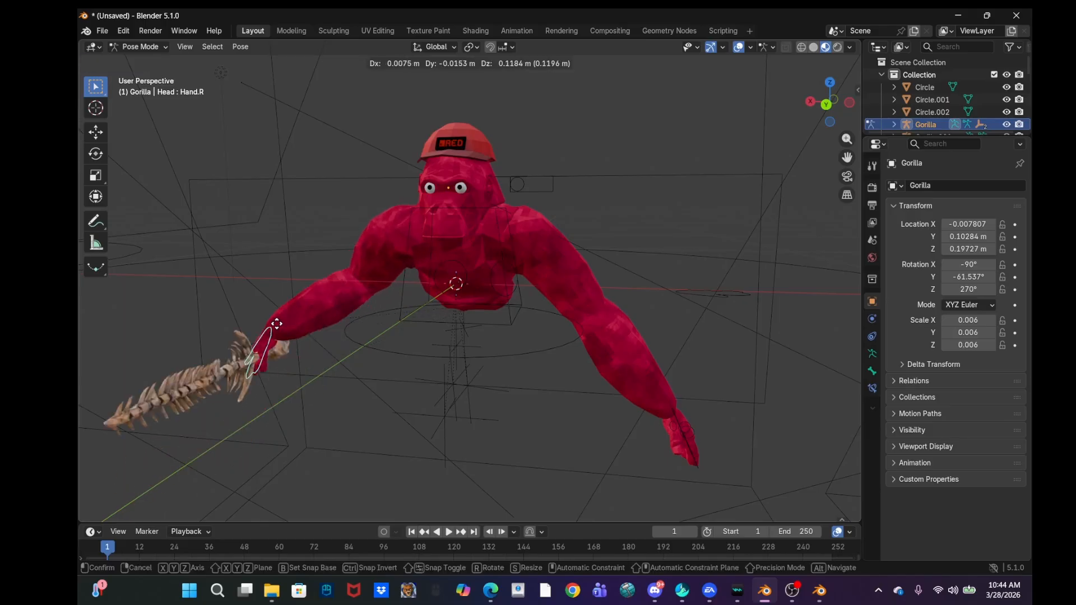
key("Escape")
left_click(491, 214)
key("g")
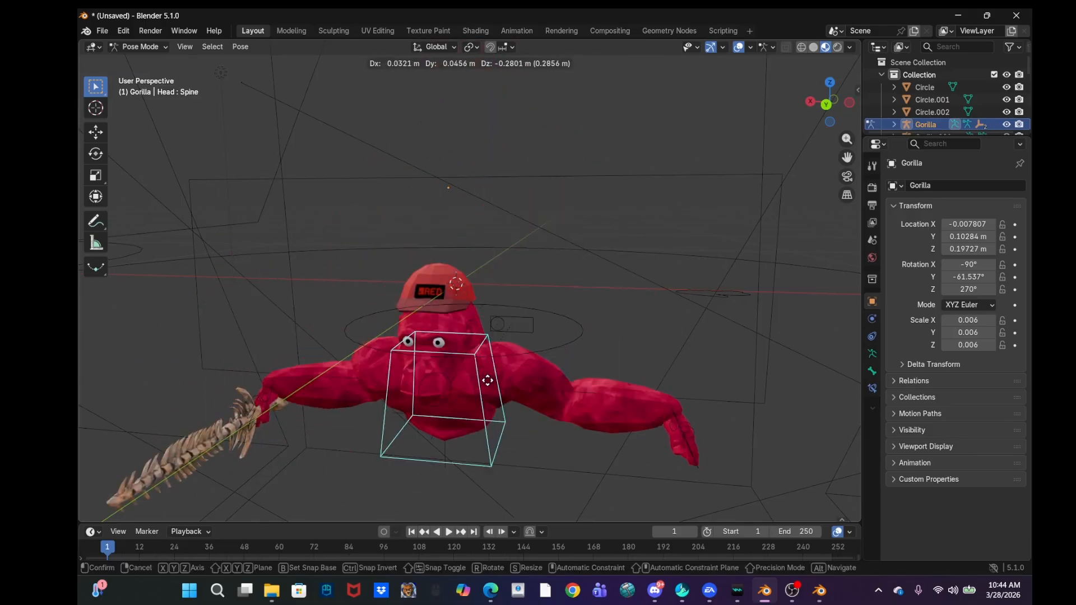
right_click(533, 347)
Return the red gorilla's armature to Object Mode and deselect it, with all three gorillas in view.
scroll(569, 291, "down", 3)
middle_click_drag(568, 291, 625, 289)
scroll(667, 310, "down", 3)
scroll(626, 289, "down", 1)
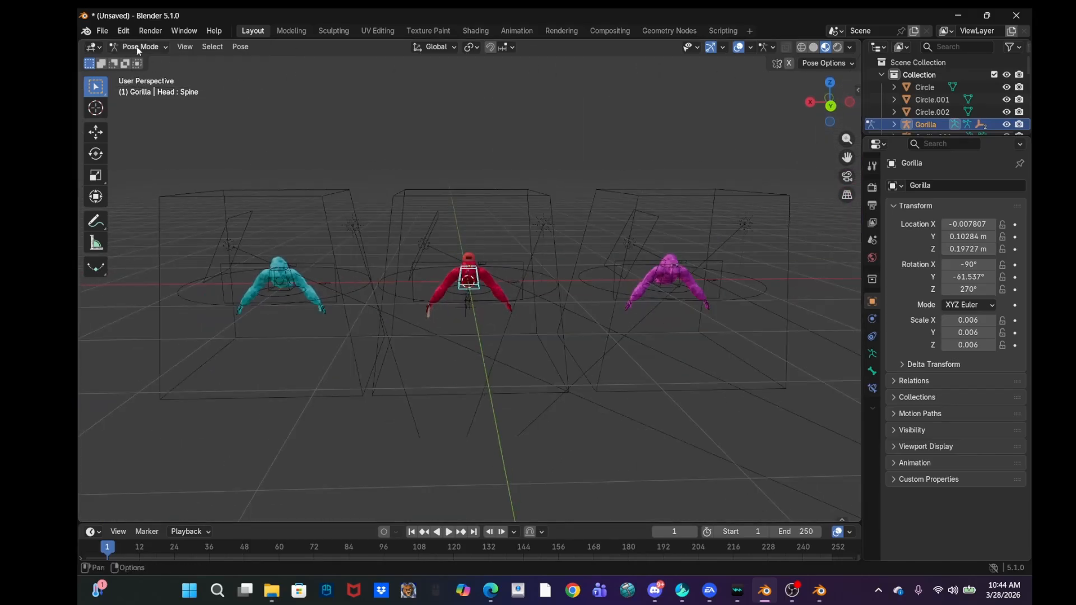
left_click(140, 46)
left_click(143, 62)
scroll(595, 130, "up", 3)
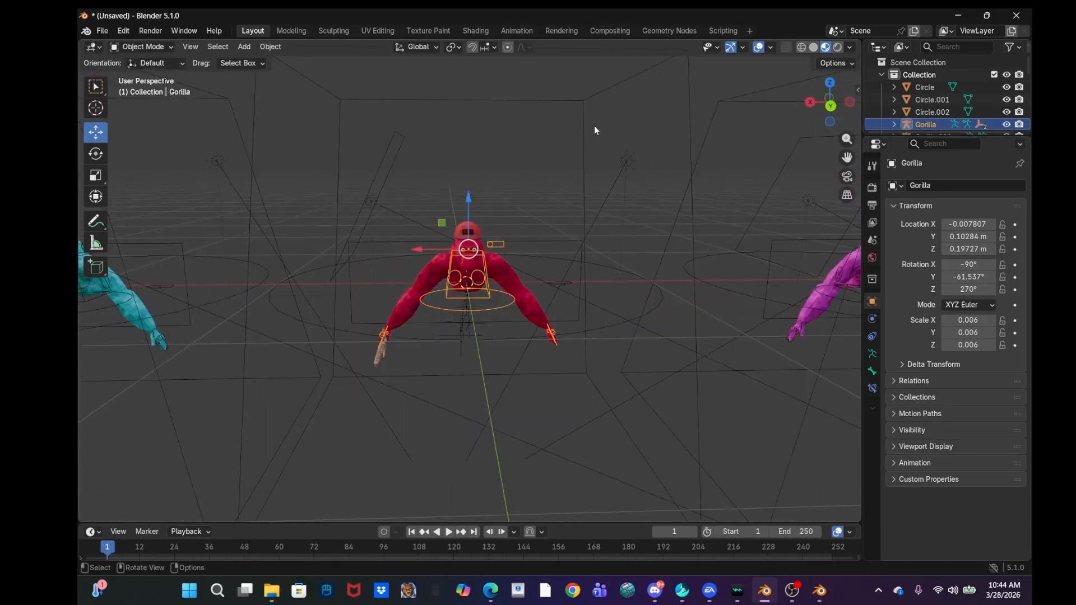
left_click(684, 121)
middle_click_drag(684, 126, 736, 163)
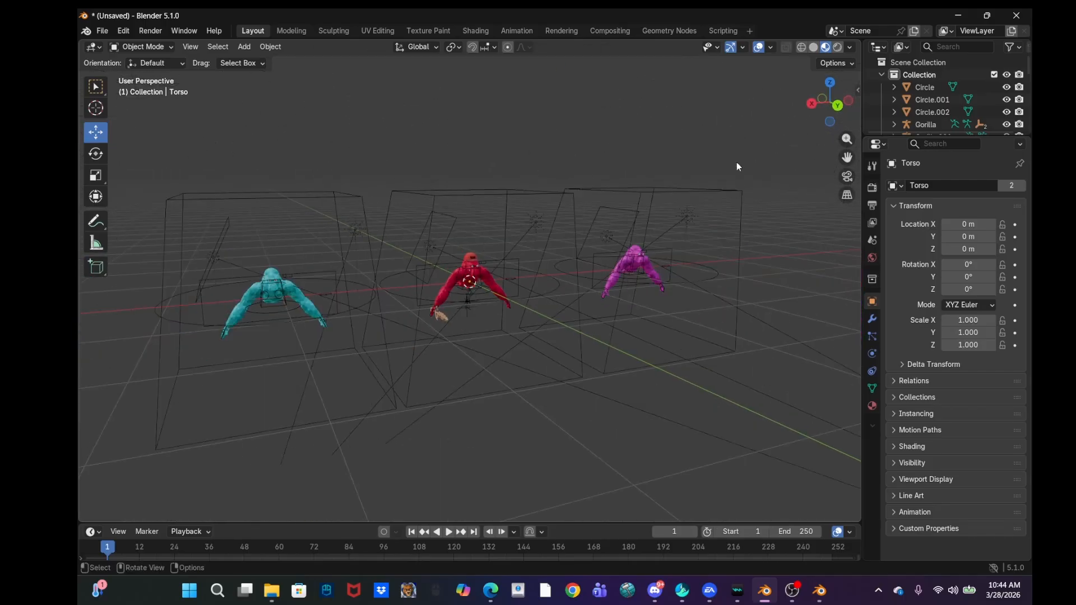
Add a camera aligned to the back orthographic view and move it along Y to about 3.244 m.
left_click(839, 106)
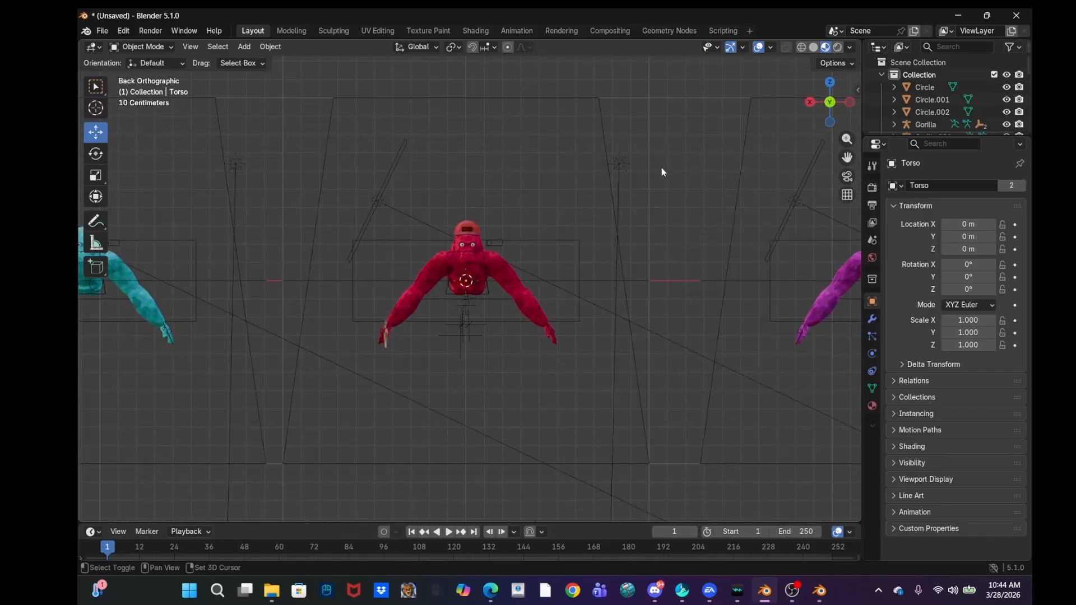
key("shift+a")
mouse_move(634, 196)
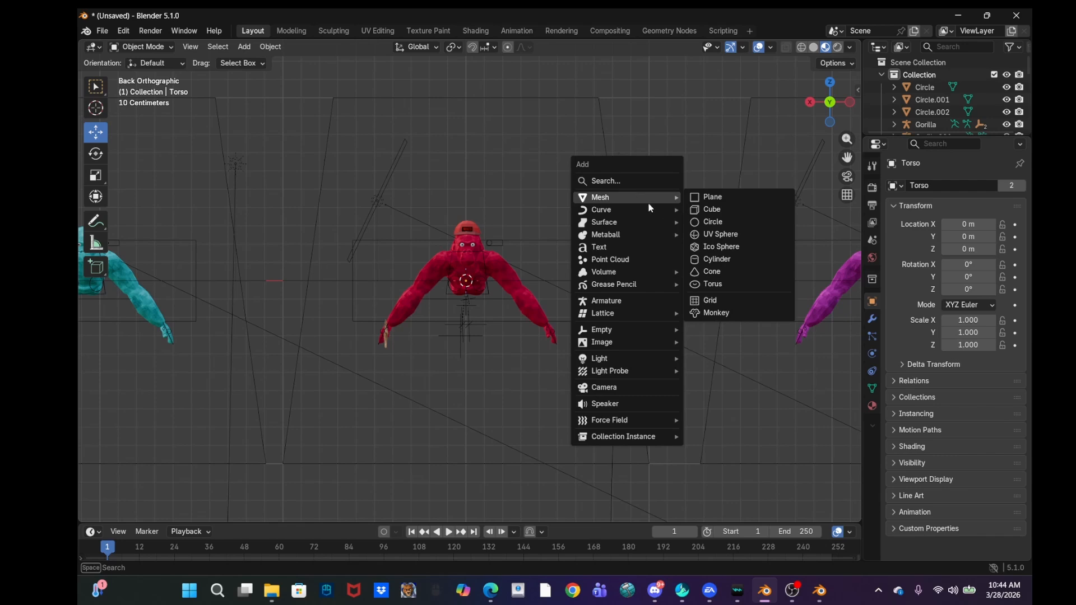
left_click(612, 390)
middle_click_drag(596, 333, 429, 270)
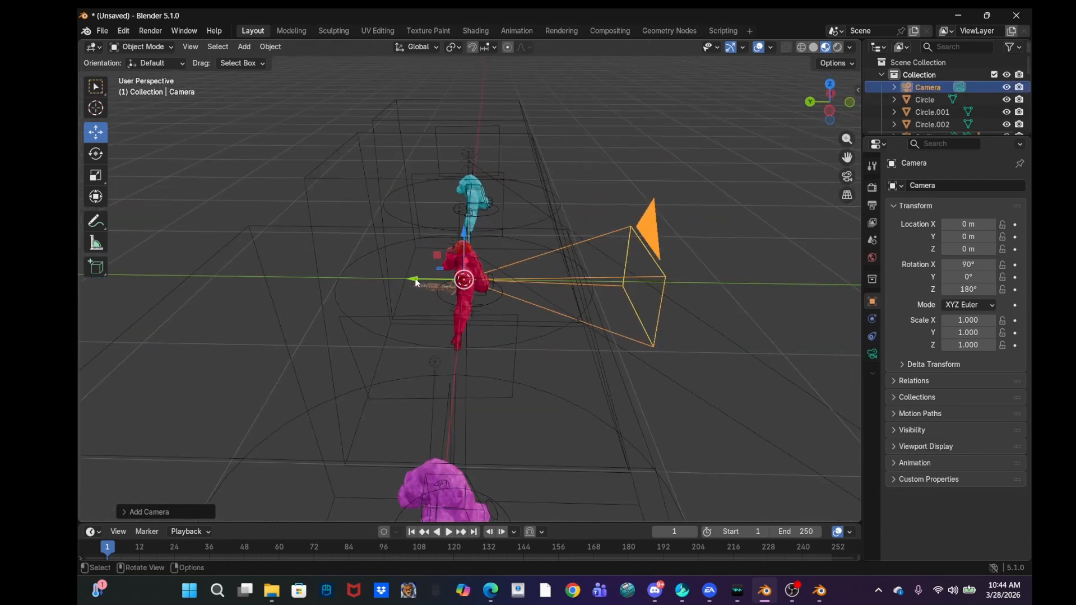
left_click_drag(416, 283, 112, 278)
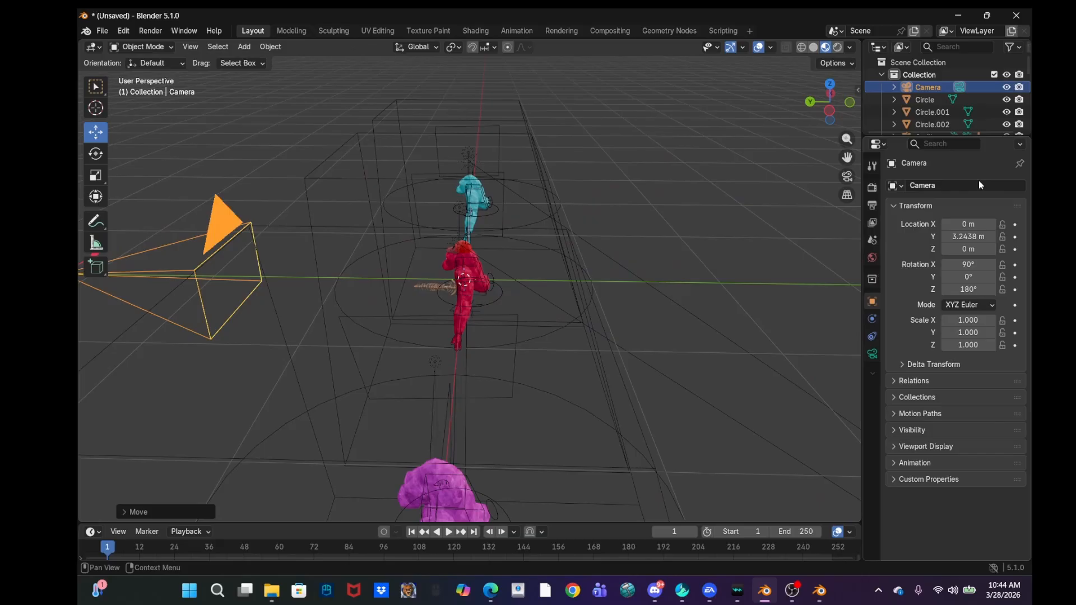
Look through the camera to check how the red gorilla is framed, and leave the camera view.
left_click(846, 177)
scroll(631, 261, "up", 5)
scroll(623, 248, "down", 3)
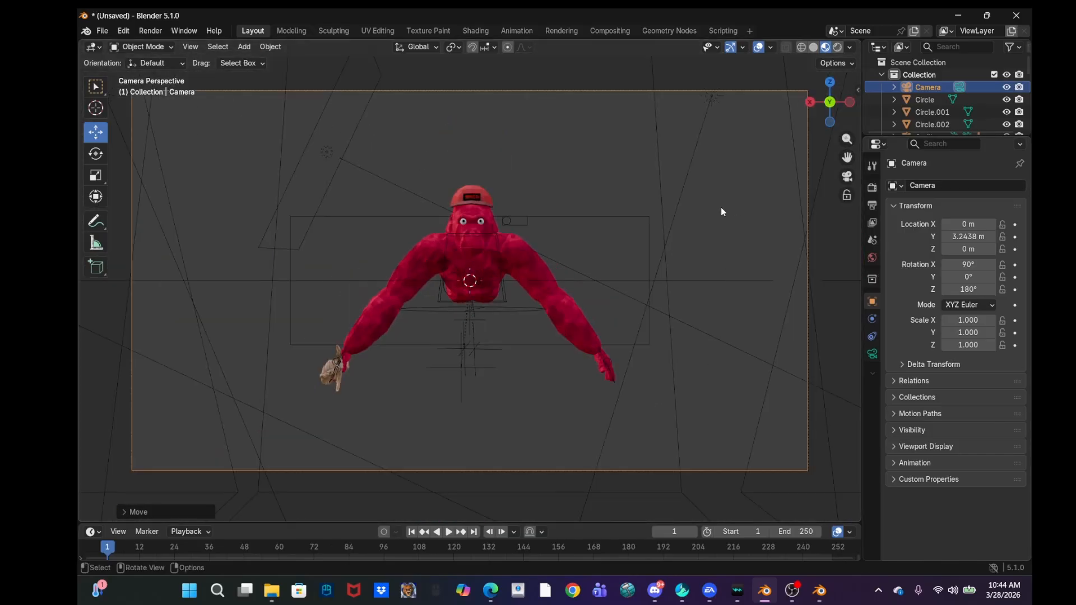
middle_click_drag(722, 212, 624, 228)
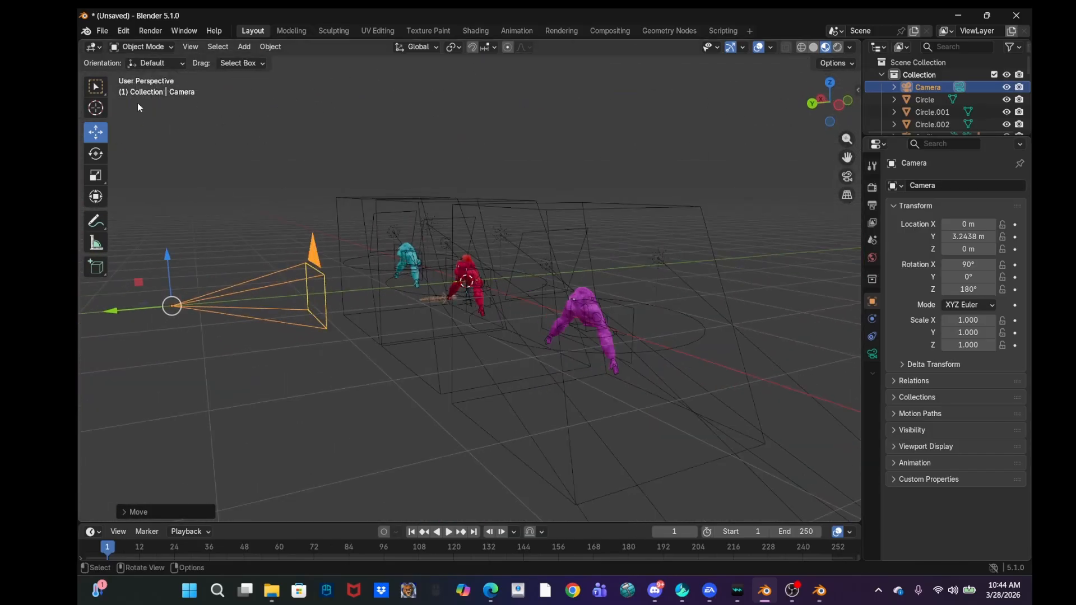
Try rotating the camera in the viewport from different viewing angles.
key("r")
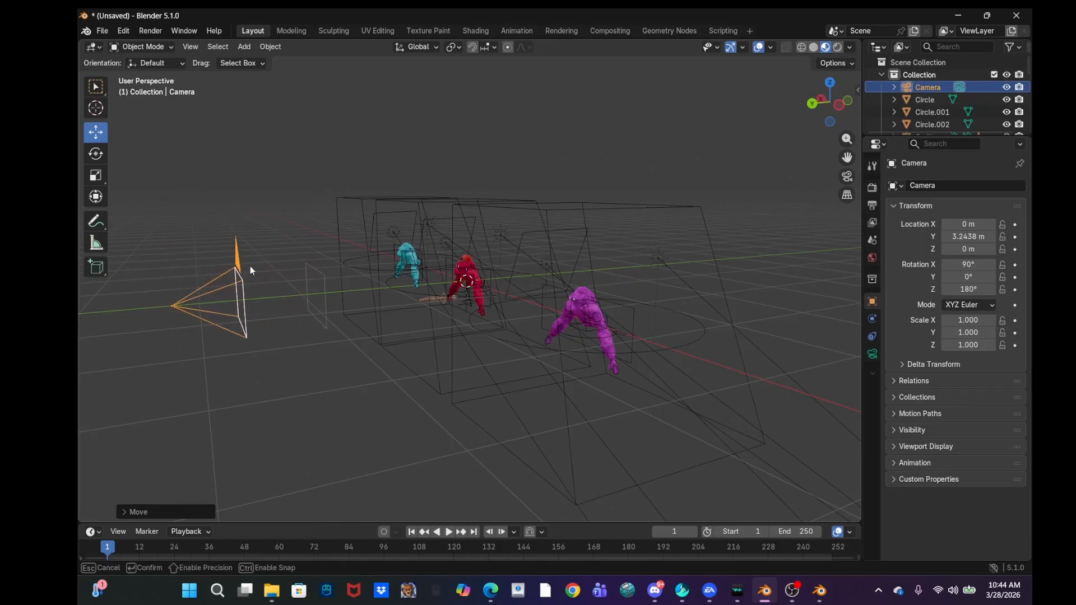
left_click_drag(247, 271, 323, 267)
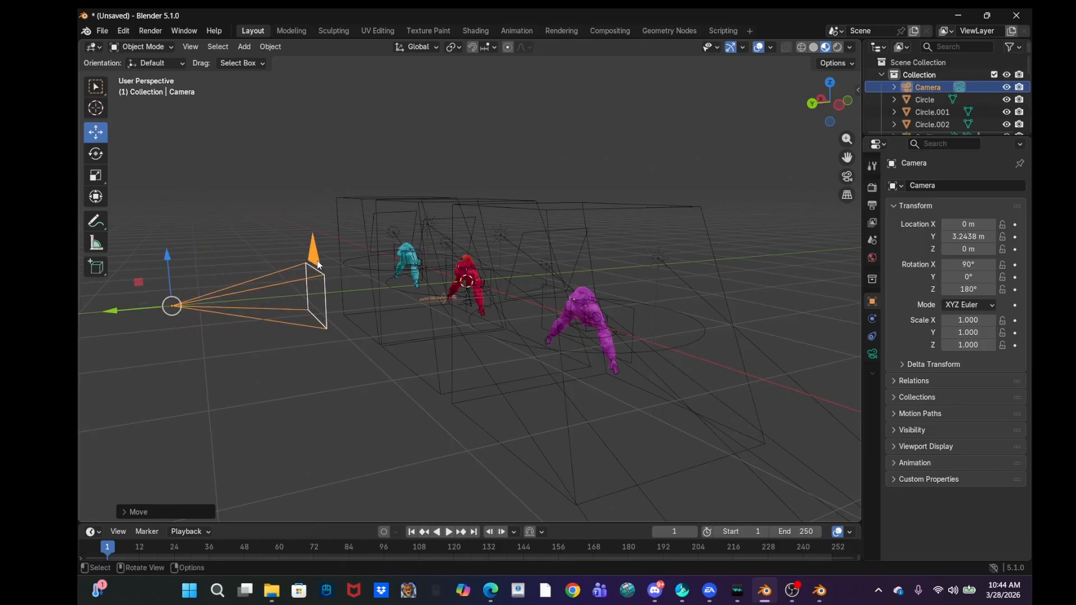
middle_click_drag(264, 220, 330, 206)
key("r")
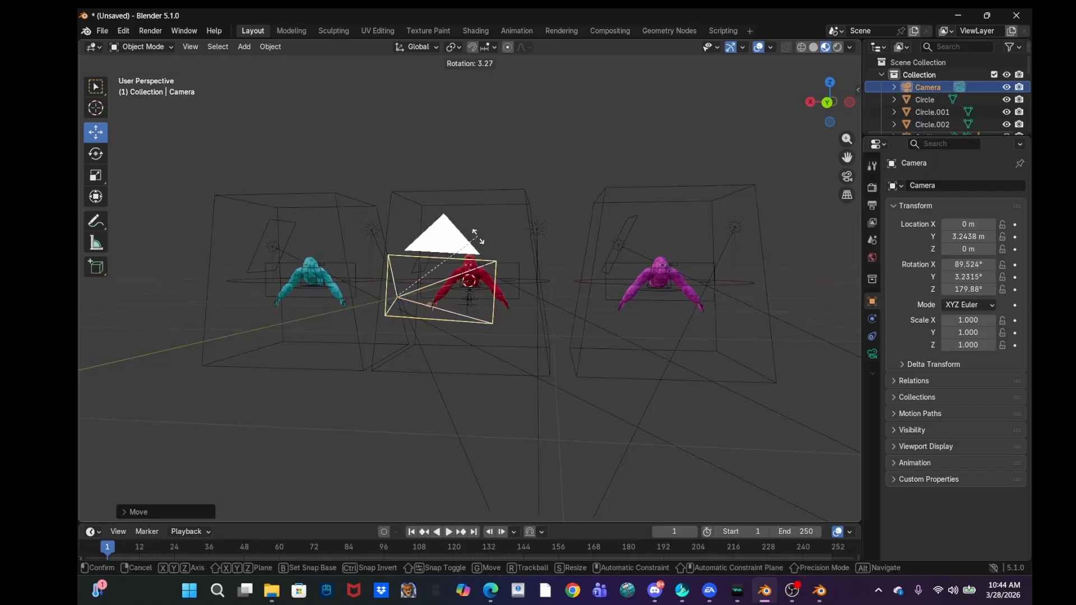
right_click(425, 263)
middle_click_drag(437, 201, 463, 203)
key("r")
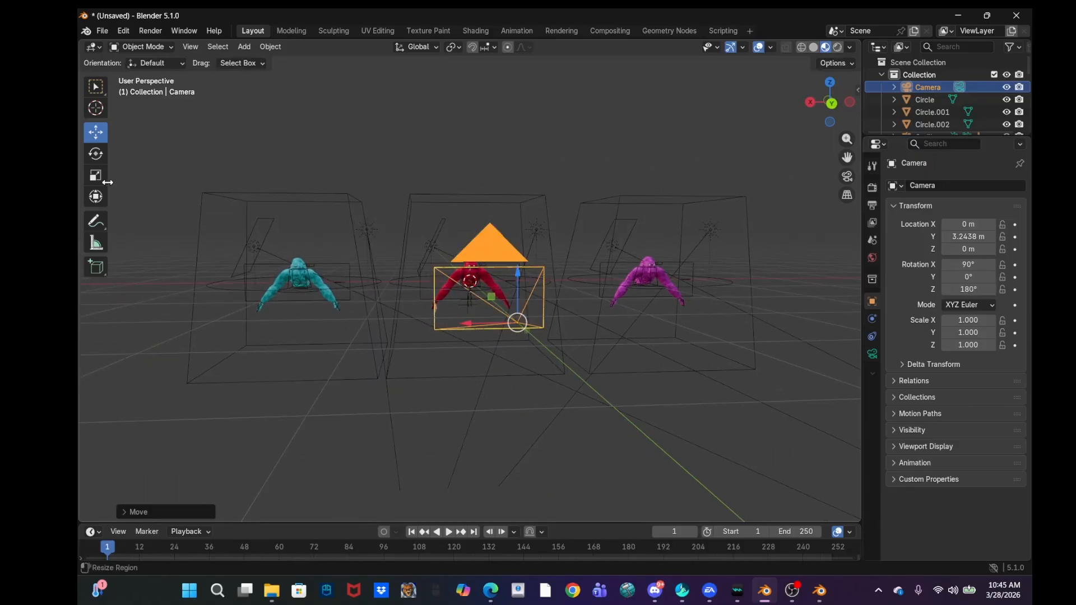
left_click(95, 154)
left_click(103, 132)
Check the red gorilla through the camera once more and switch the viewport shading to Rendered.
scroll(459, 167, "up", 6)
scroll(462, 190, "down", 2)
middle_click_drag(462, 190, 807, 191)
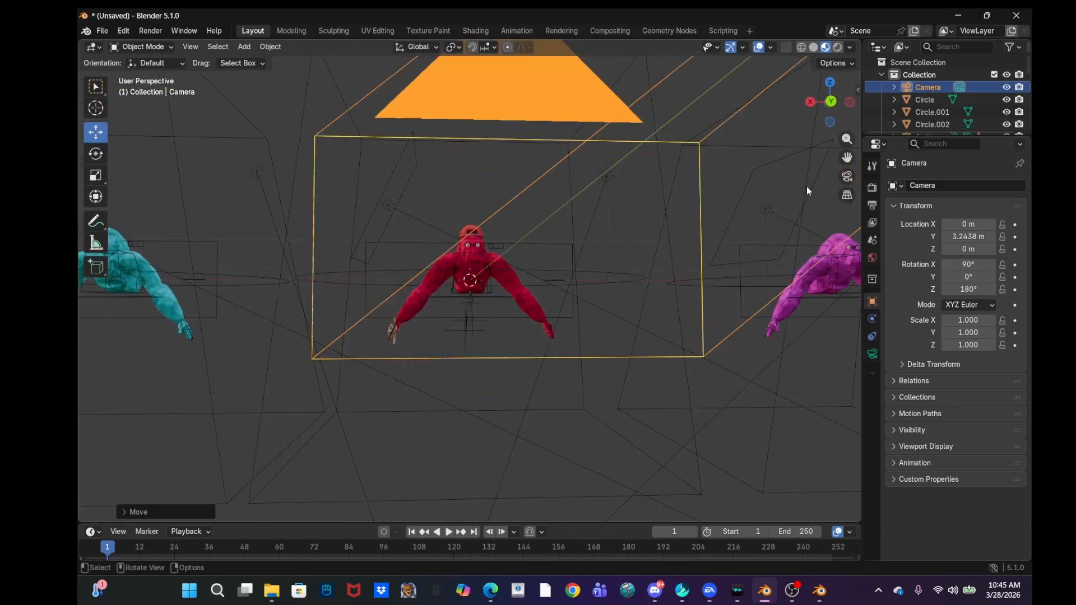
left_click(847, 177)
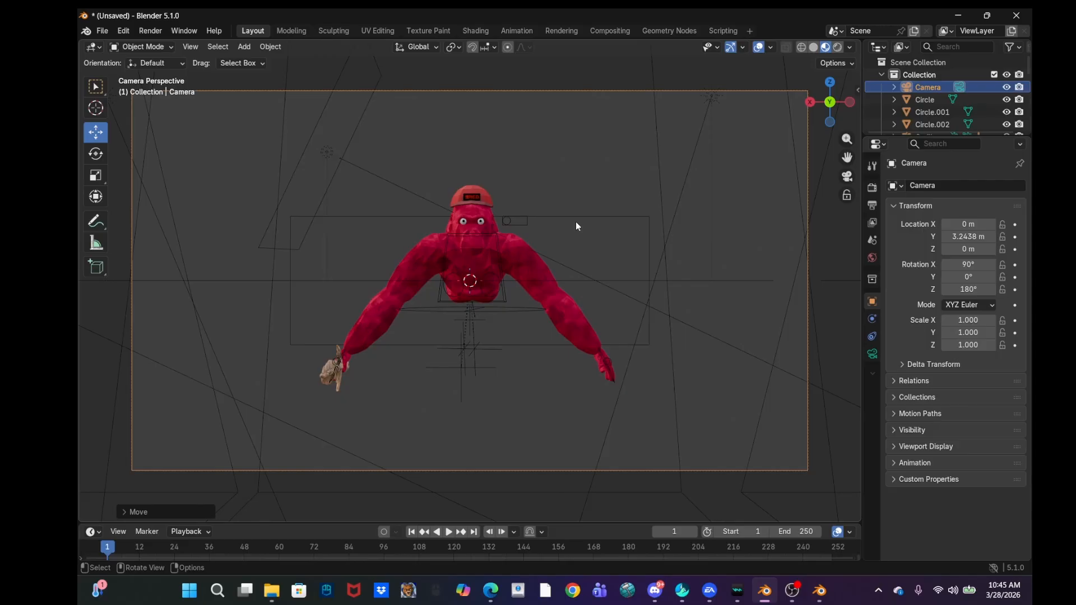
mouse_move(576, 221)
middle_mouse_down()
mouse_move(563, 198)
mouse_move(506, 177)
mouse_move(521, 171)
middle_mouse_up()
left_click(837, 47)
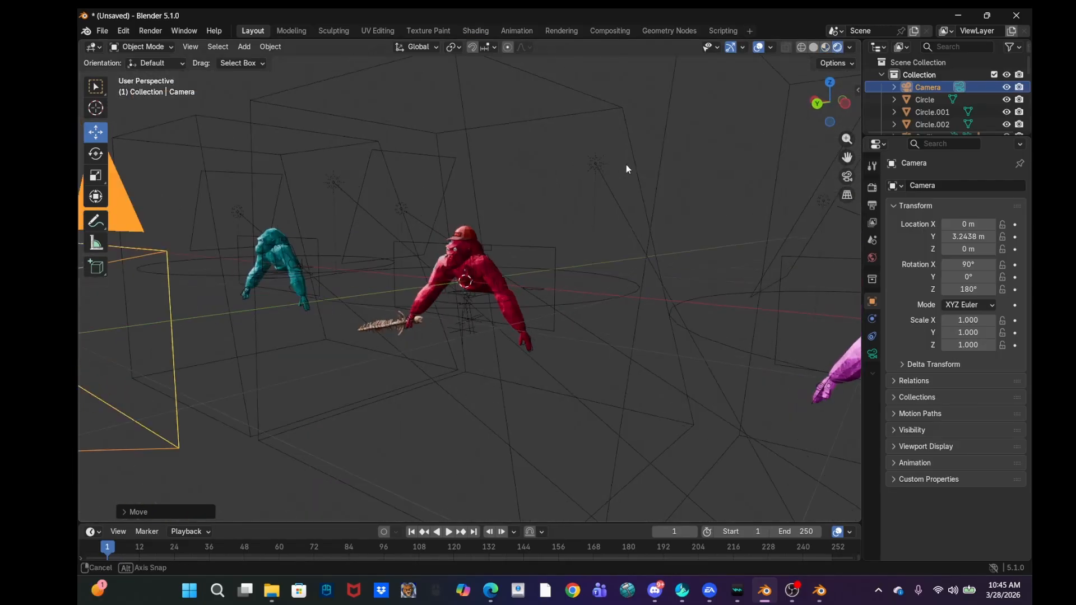
mouse_move(627, 164)
middle_mouse_down()
mouse_move(681, 182)
mouse_move(545, 177)
mouse_move(640, 193)
middle_mouse_up()
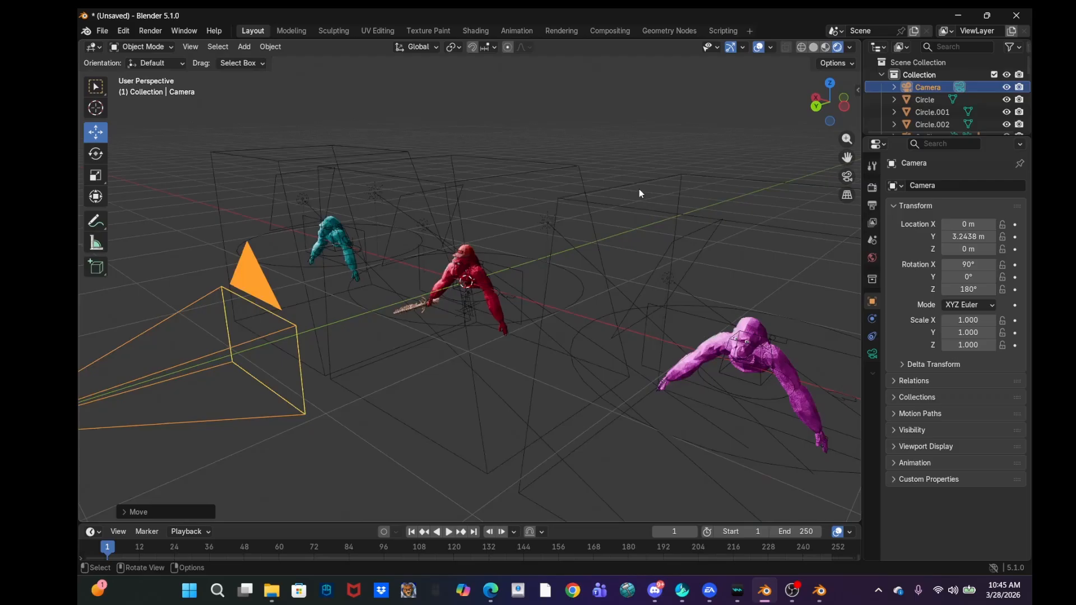
Assign an Image Texture as the color source of the world background.
left_click(872, 259)
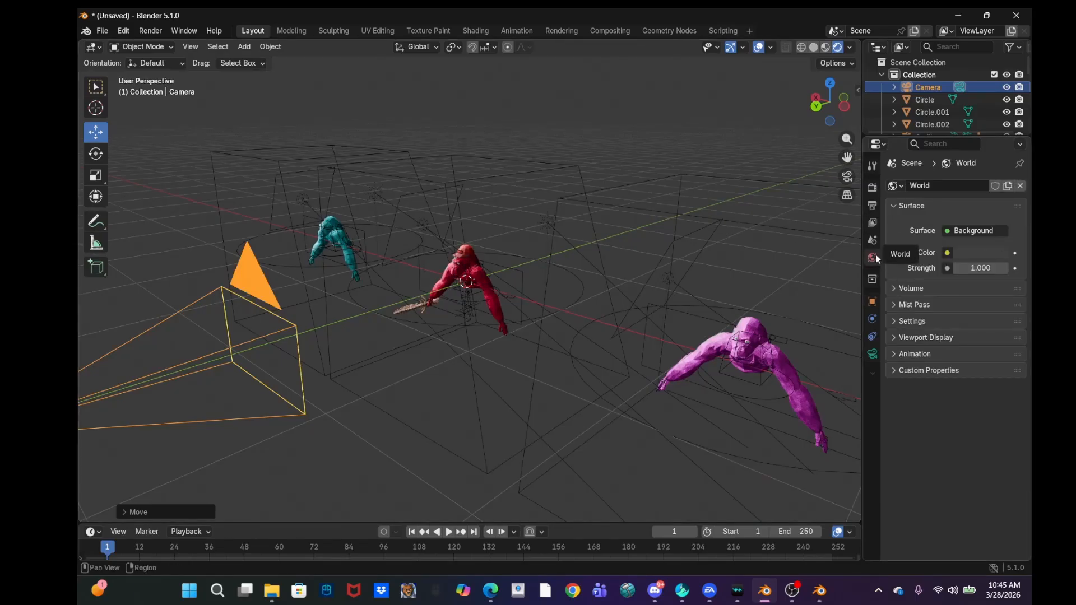
left_click(971, 254)
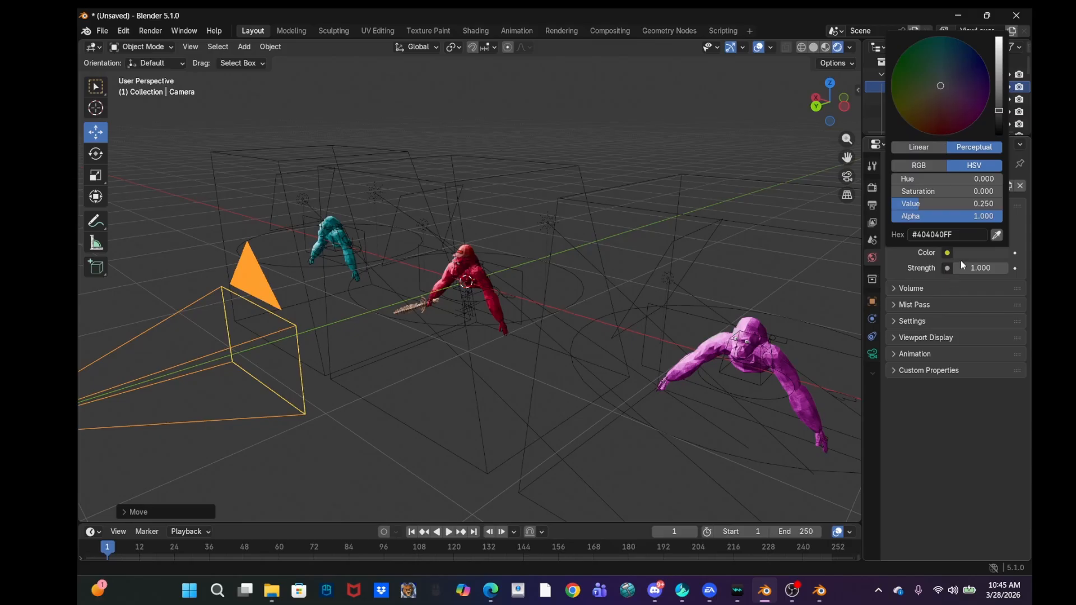
left_click(948, 253)
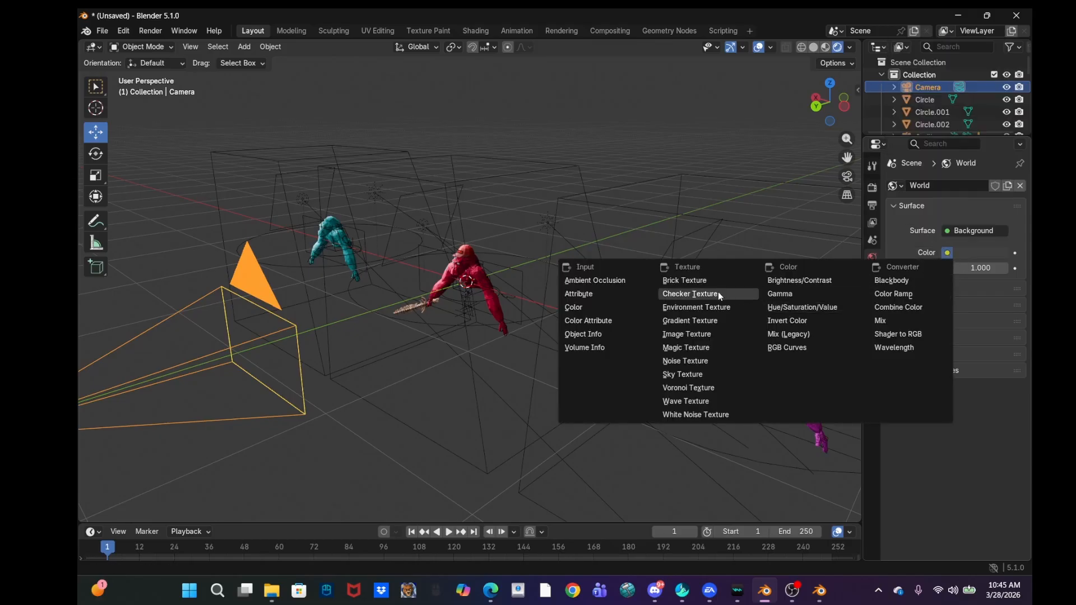
left_click(699, 334)
middle_click_drag(706, 243, 681, 222)
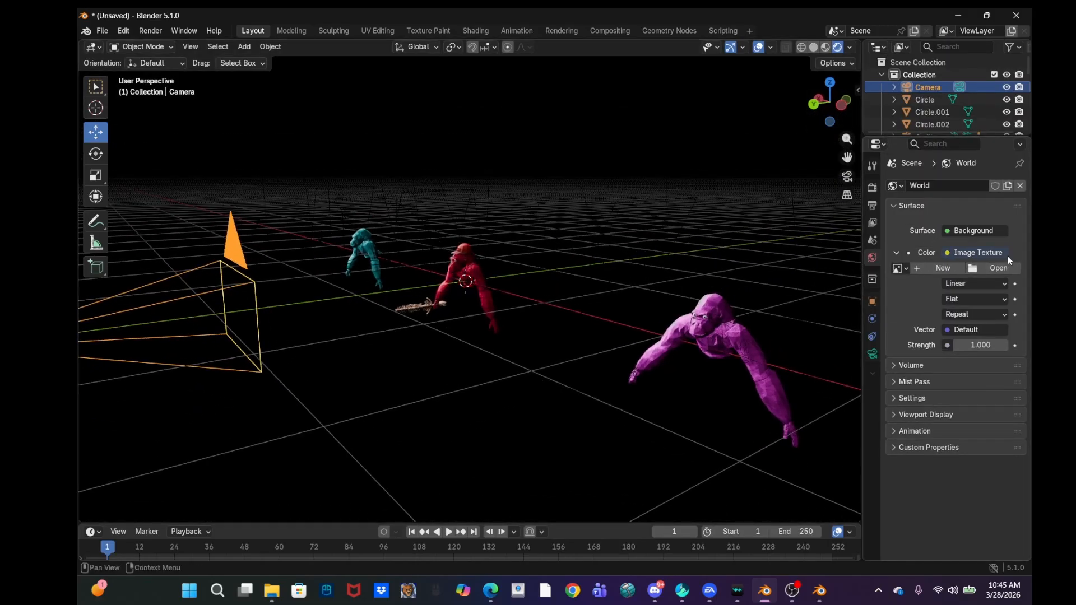
Replace the world background's color source with a Color input and pick a green color.
left_click(955, 253)
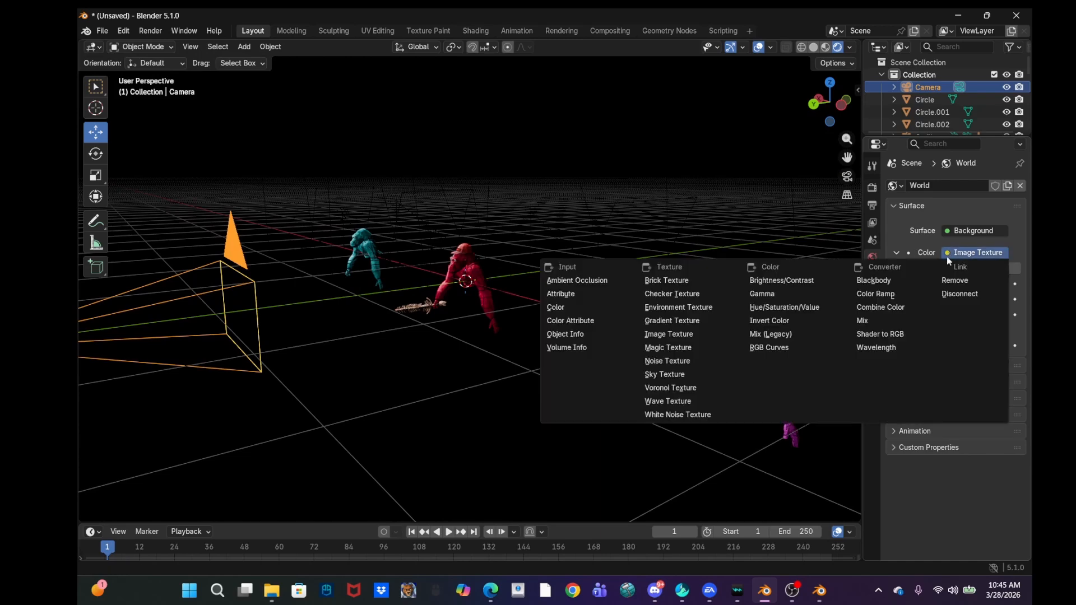
left_click(571, 311)
mouse_move(1018, 282)
left_mouse_down()
mouse_move(1017, 306)
mouse_move(1016, 291)
left_mouse_up()
left_click_drag(946, 287, 929, 274)
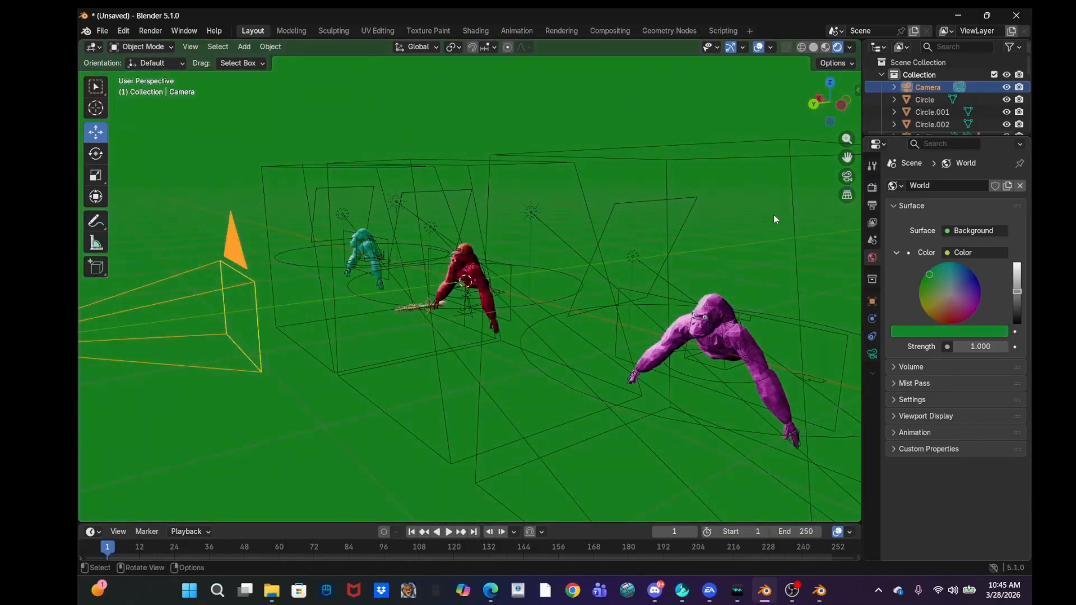
Change the world background color to a golden orange-brown and check the gorillas against it from several angles.
middle_click_drag(774, 219, 843, 205)
left_click_drag(1017, 289, 1017, 304)
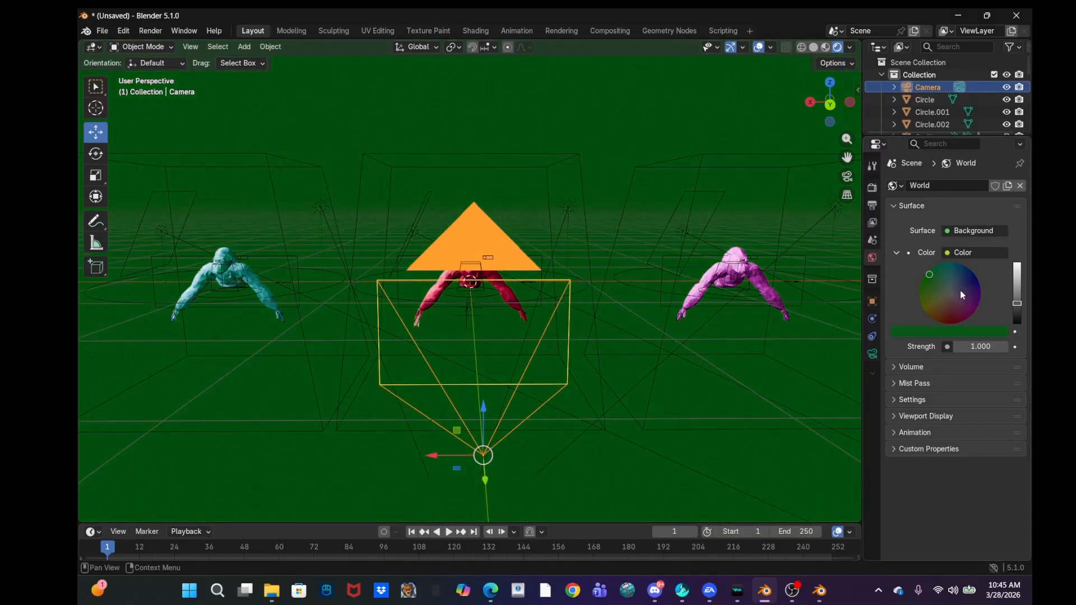
left_click_drag(932, 282, 940, 309)
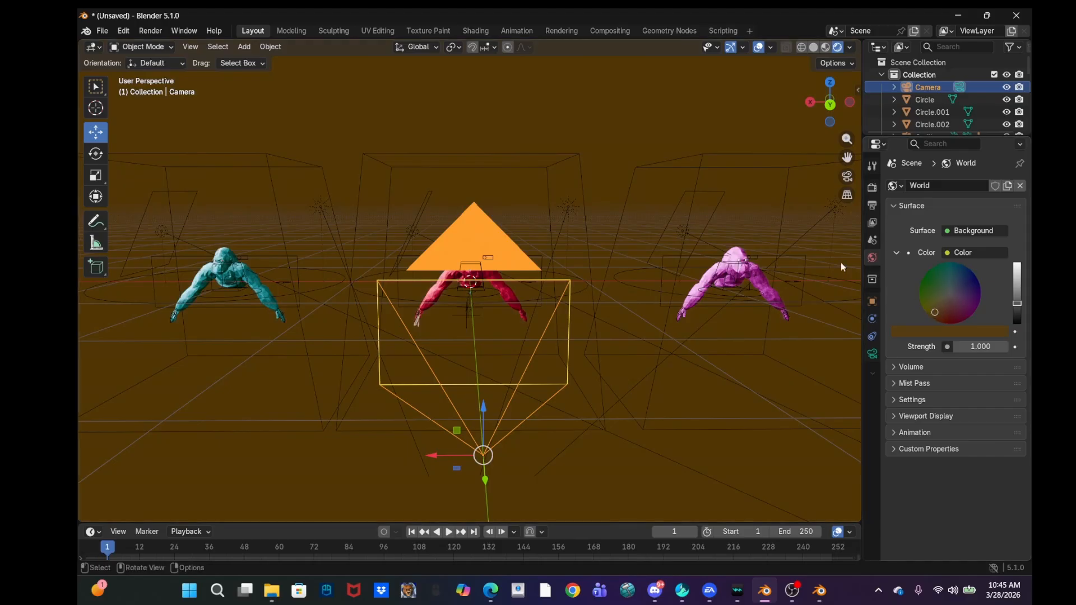
middle_click_drag(840, 262, 699, 250)
left_click_drag(1016, 303, 1017, 284)
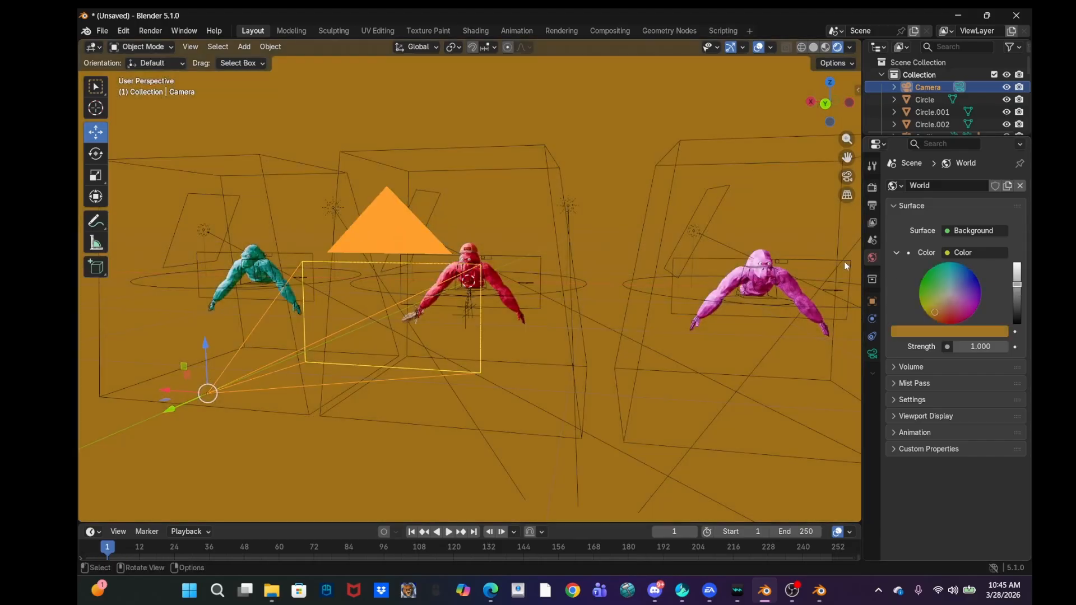
middle_click_drag(844, 261, 805, 286)
middle_click_drag(631, 204, 679, 194)
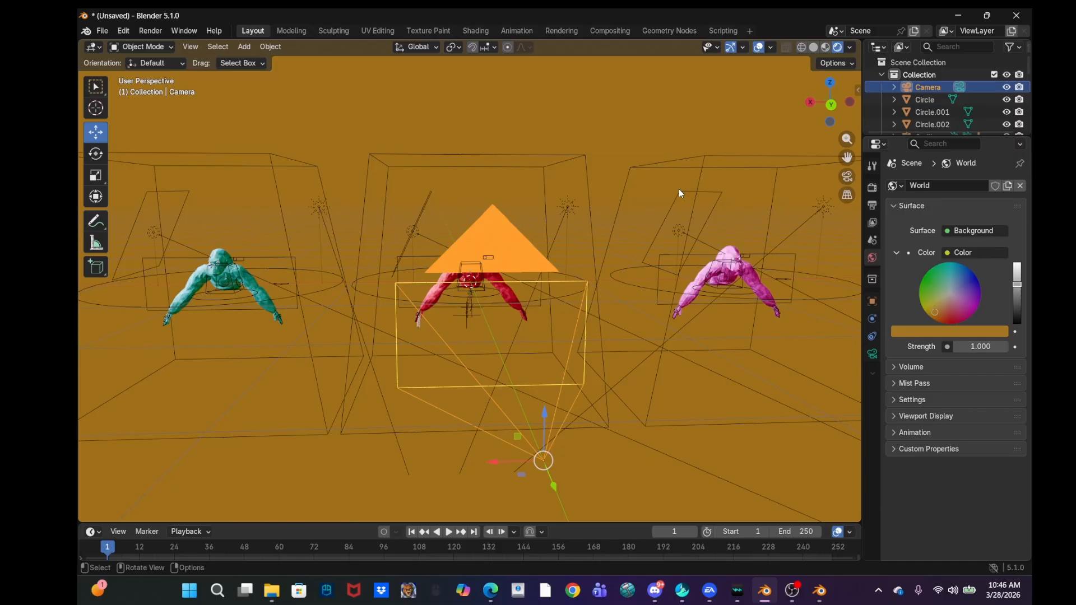
middle_click_drag(643, 139, 728, 241)
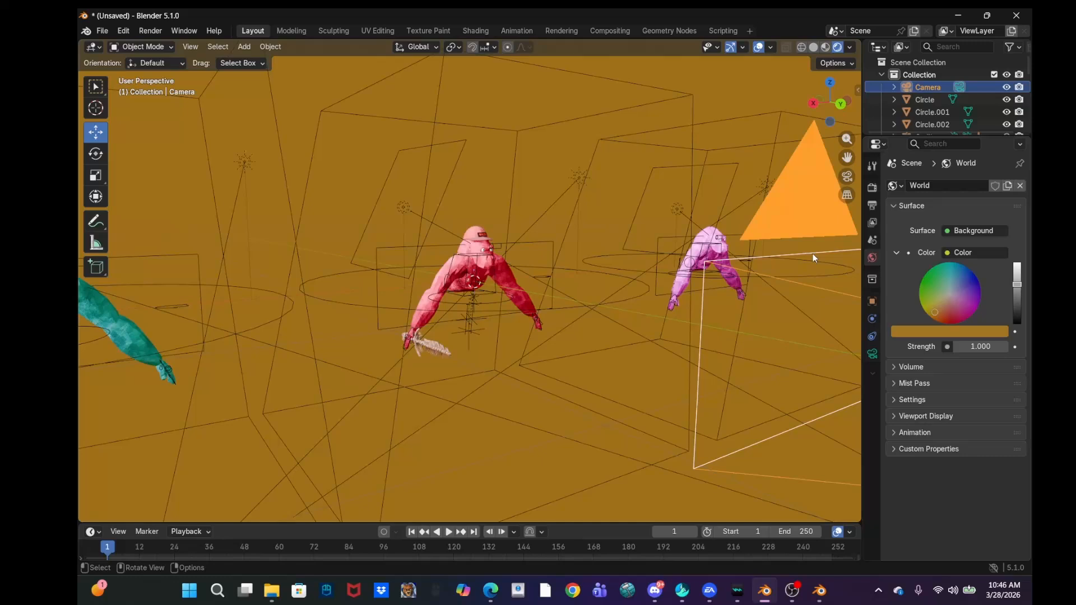
Set the render output path to the Downloads folder, keeping Image as the media type.
left_click(872, 206)
scroll(1004, 337, "down", 2)
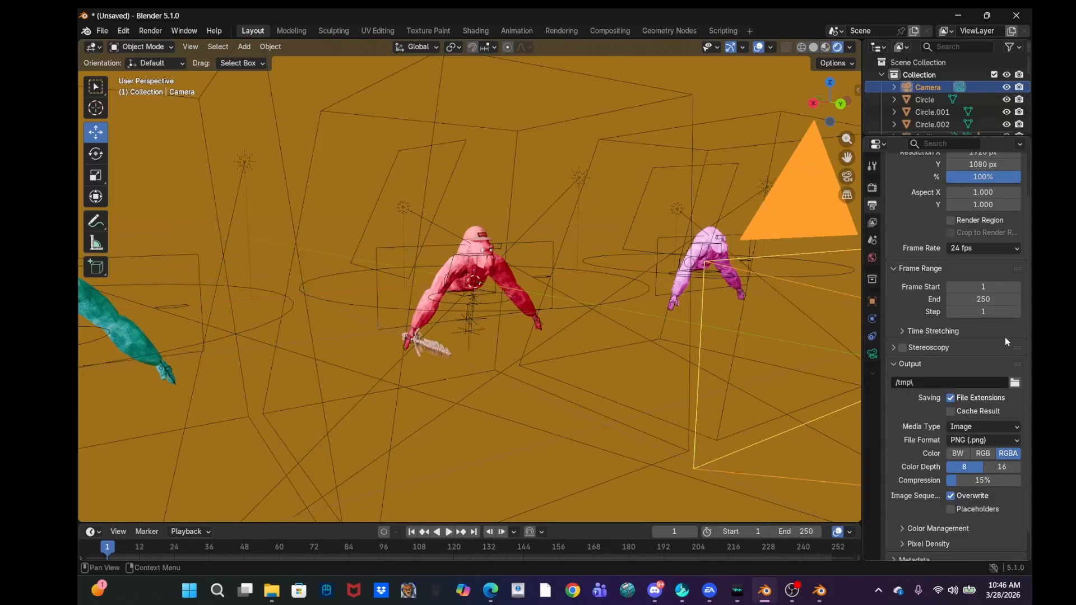
left_click(1015, 382)
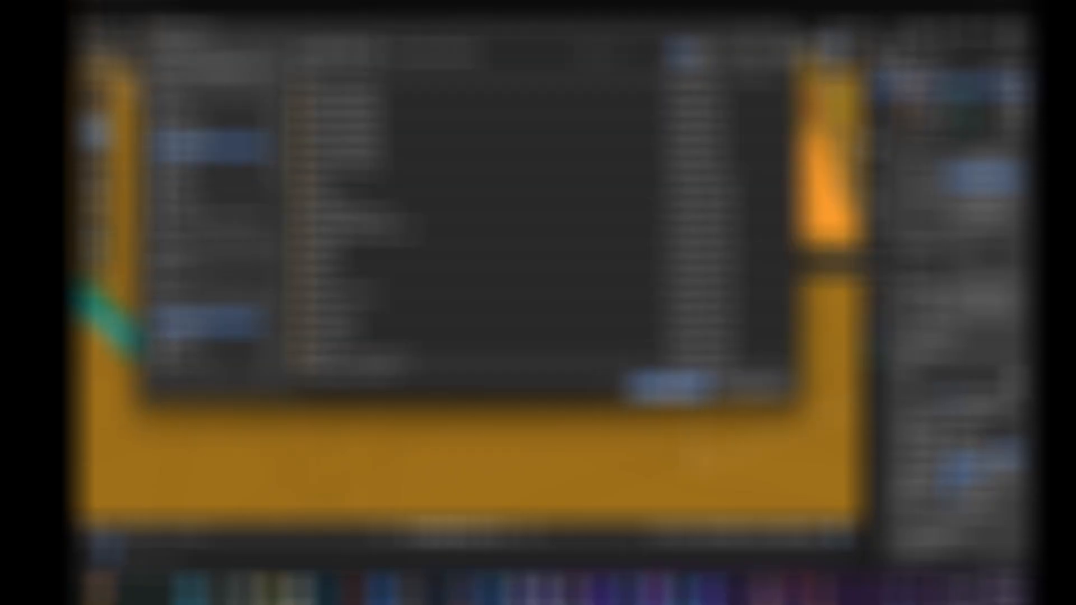
left_click(668, 386)
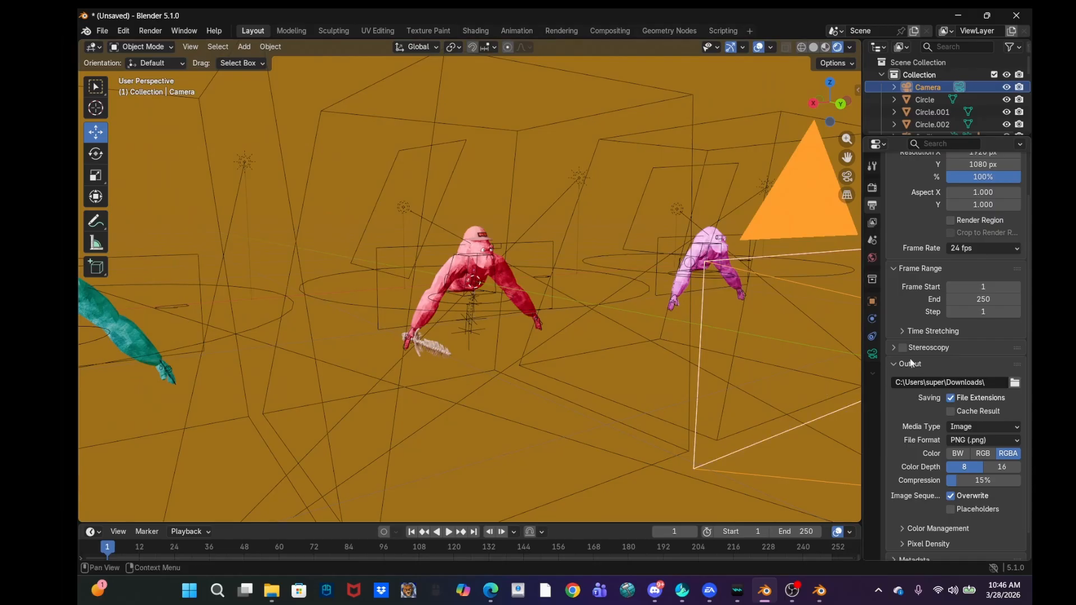
left_click(982, 423)
left_click(977, 425)
Render a still image through the camera and save it to the Downloads folder.
left_click(150, 31)
left_click(169, 46)
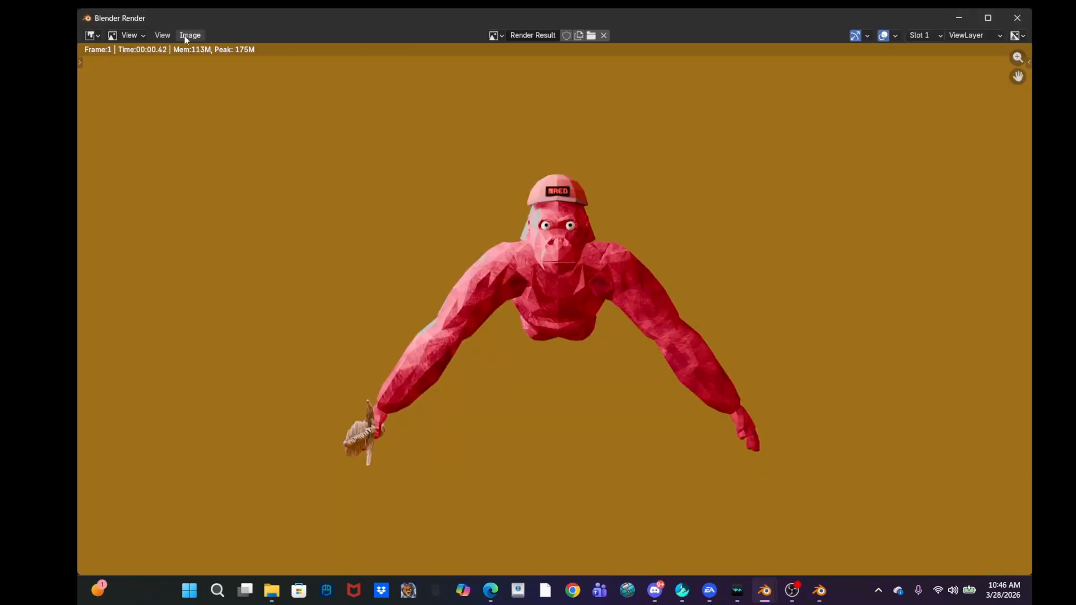
left_click(185, 36)
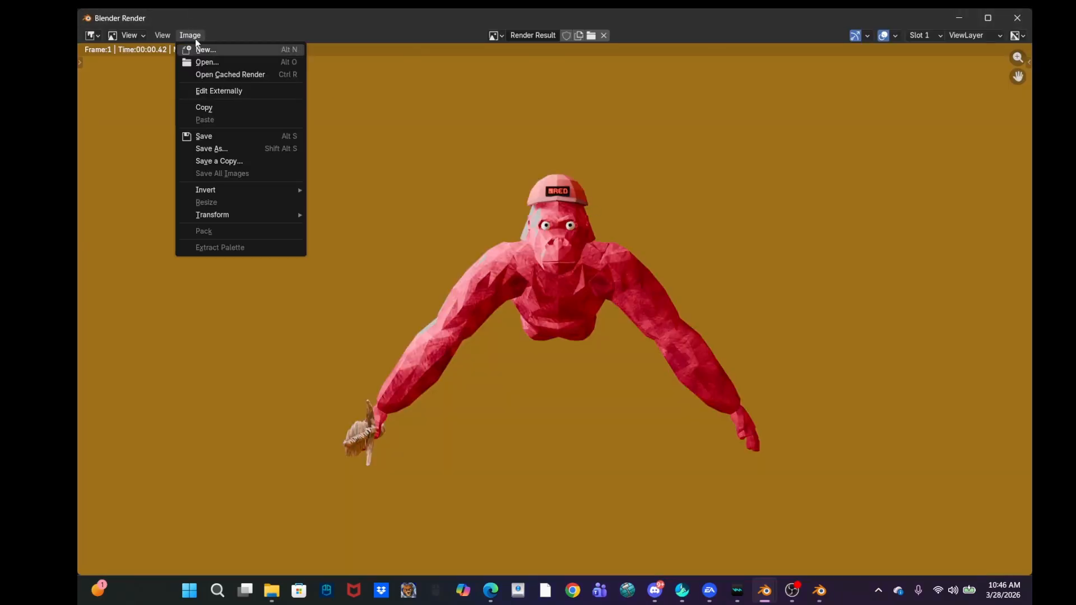
left_click(240, 149)
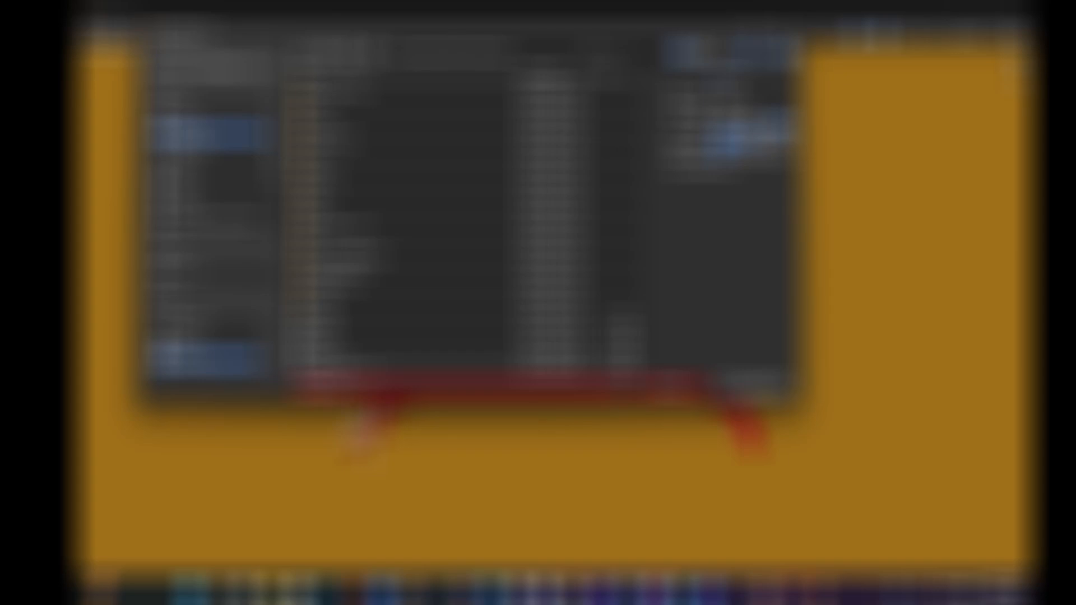
left_click(209, 147)
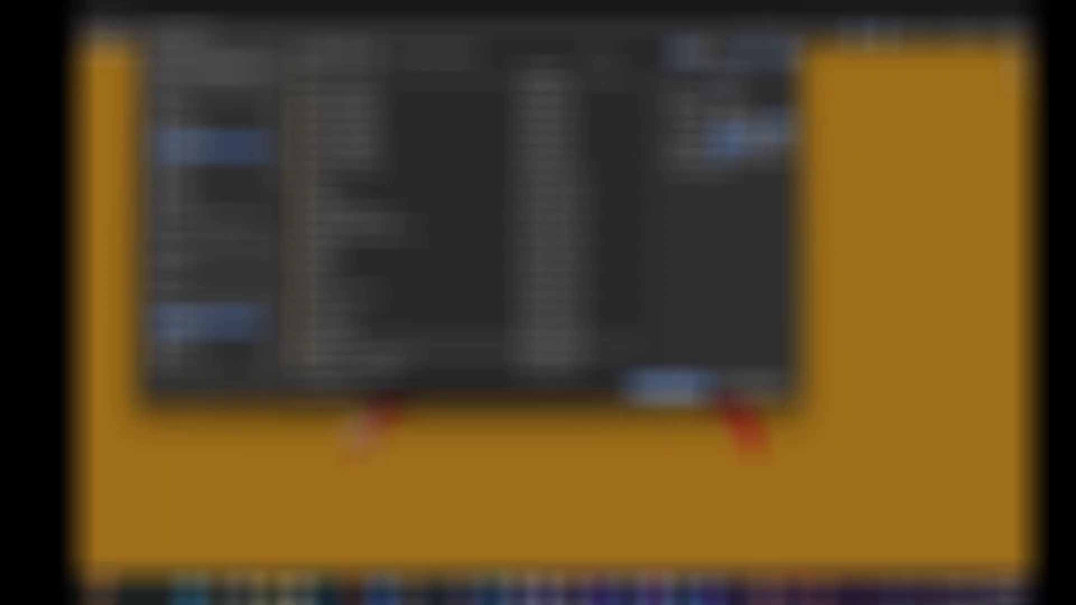
left_click(668, 385)
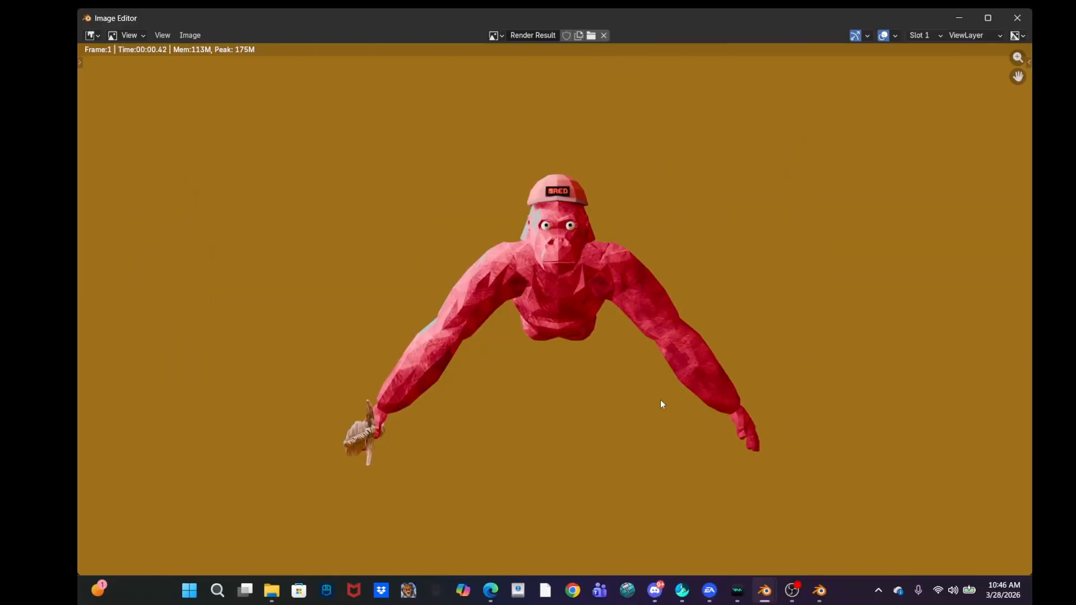
Look for the saved render in File Explorer's Downloads folder, and close the render window.
left_click(276, 592)
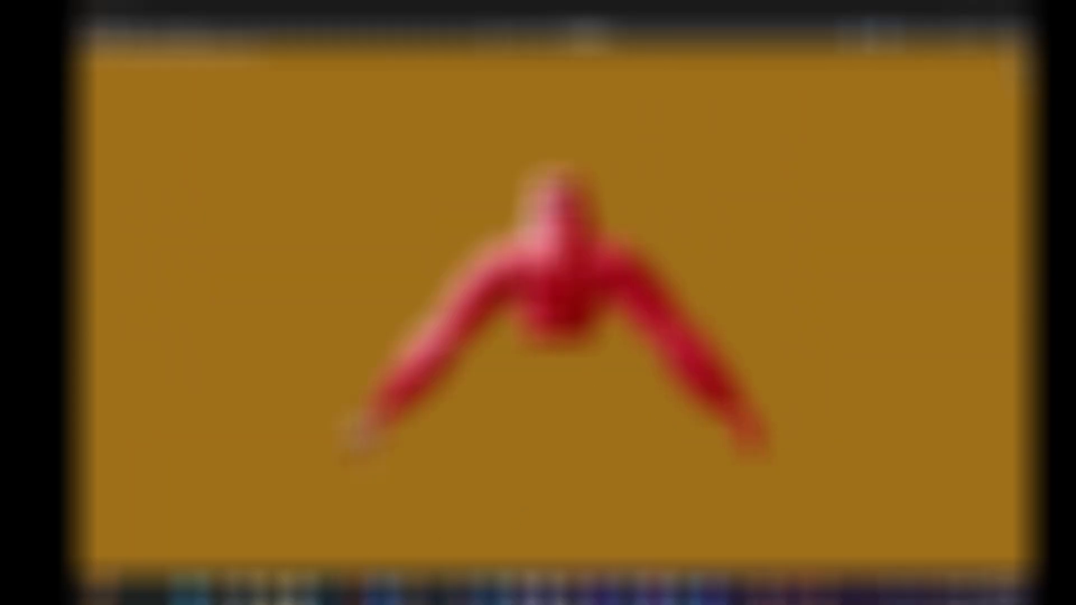
left_click(155, 341)
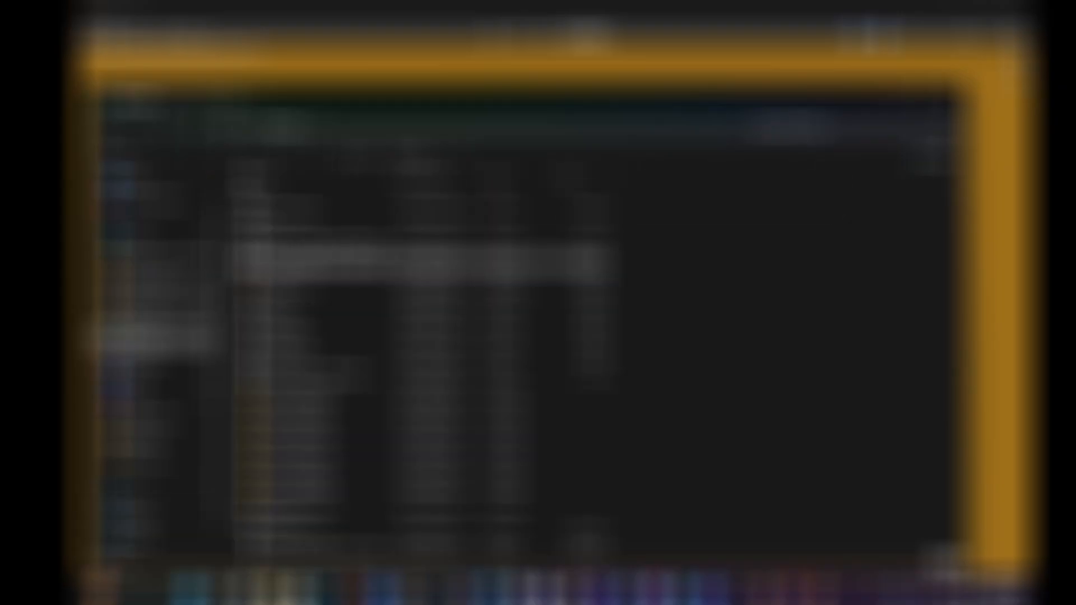
left_click(313, 212)
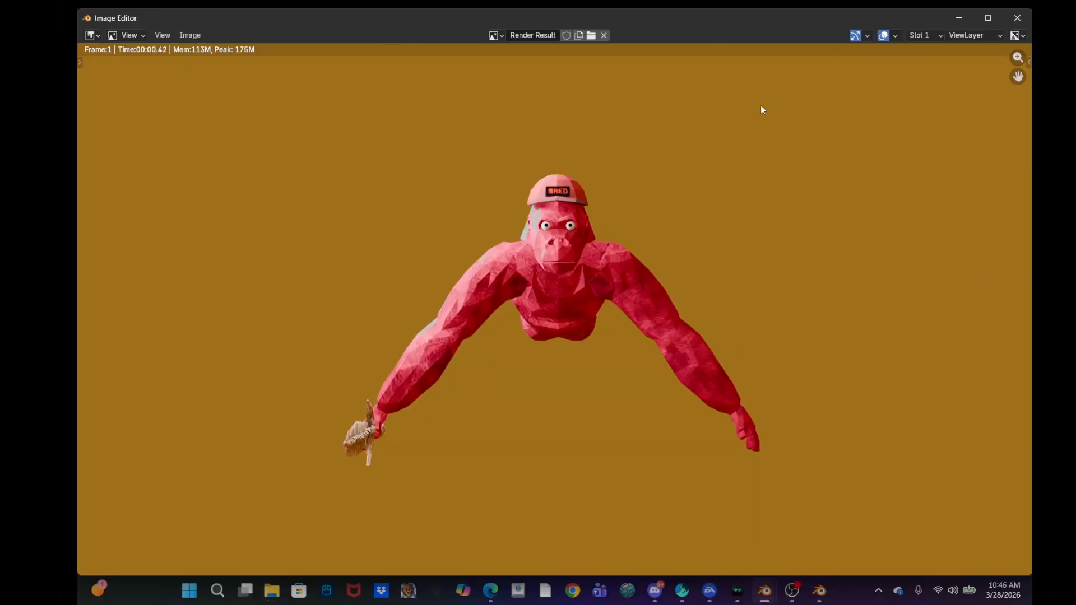
left_click(1018, 18)
Change the output media type to Video.
middle_click_drag(722, 247, 706, 294)
scroll(668, 245, "up", 5)
scroll(662, 244, "down", 8)
left_click(978, 427)
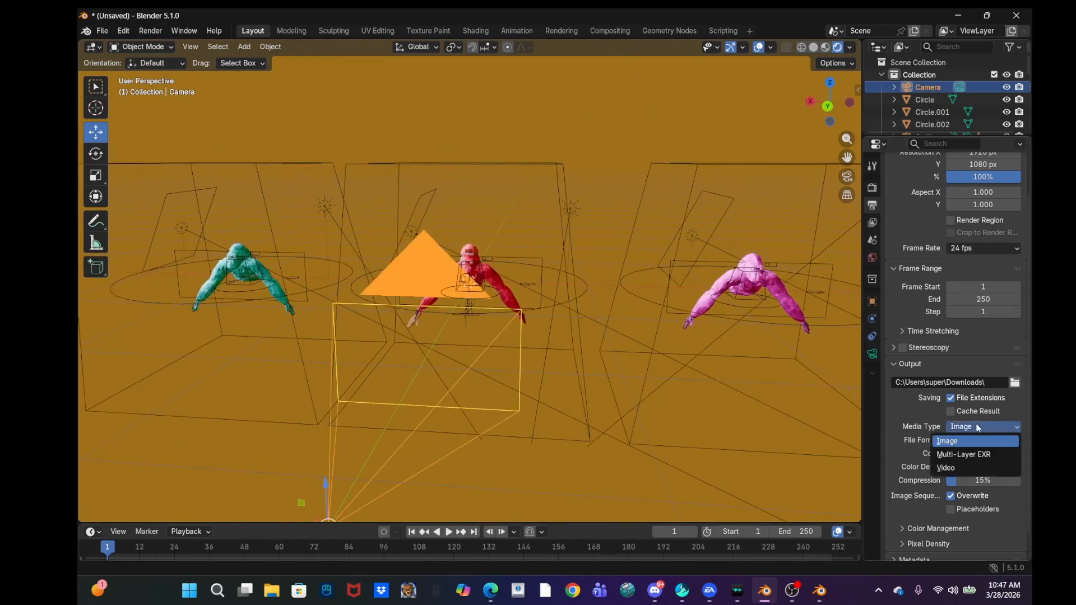
left_click(974, 468)
Put the red gorilla's armature into Pose Mode and enlarge the timeline area.
middle_click_drag(739, 365, 381, 319)
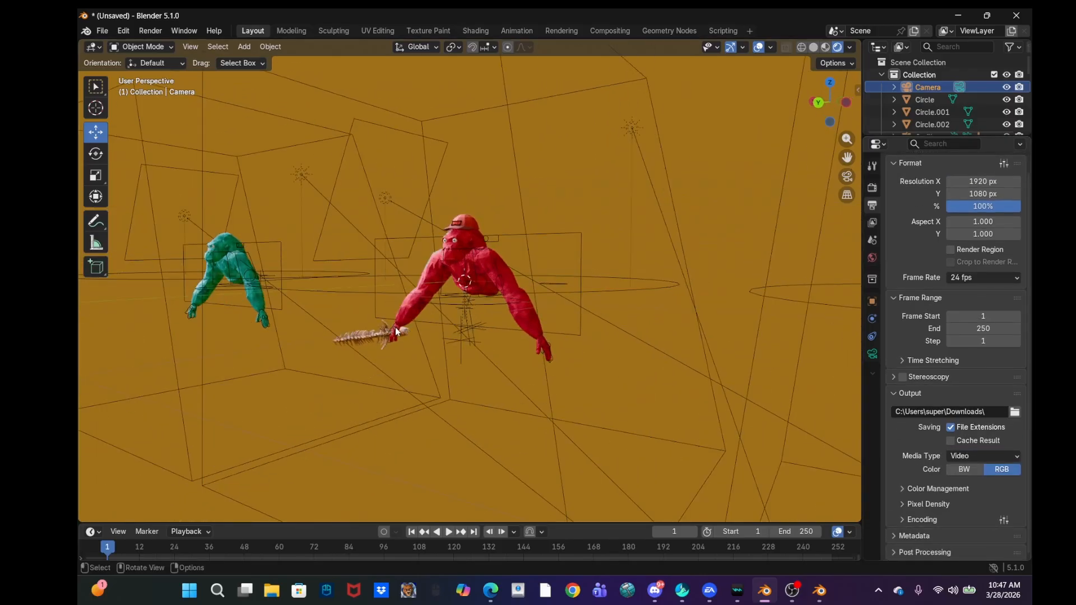
left_click(396, 332)
left_click(138, 47)
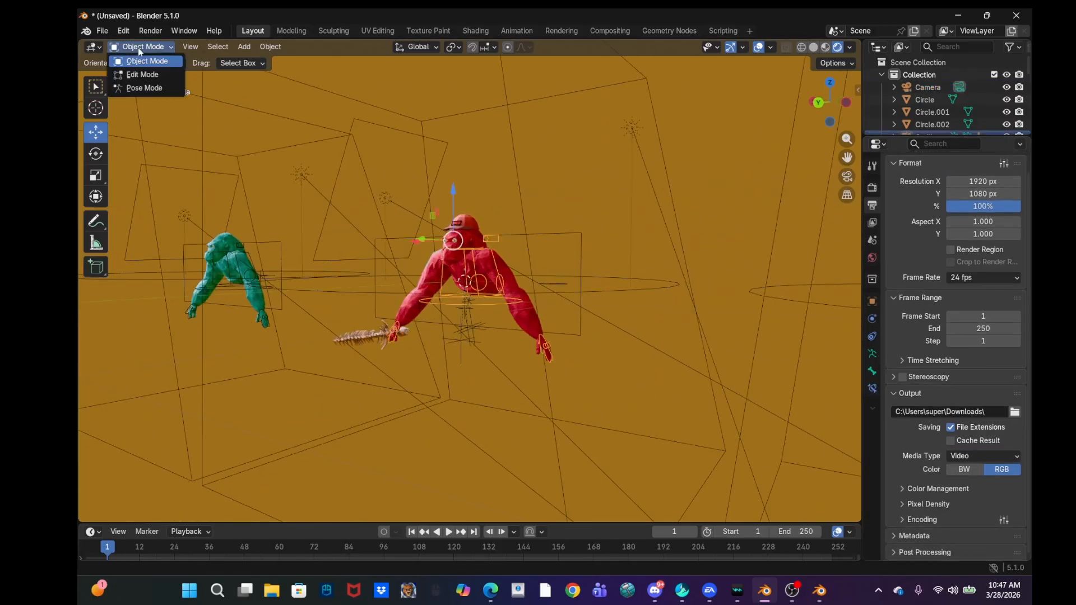
left_click(147, 89)
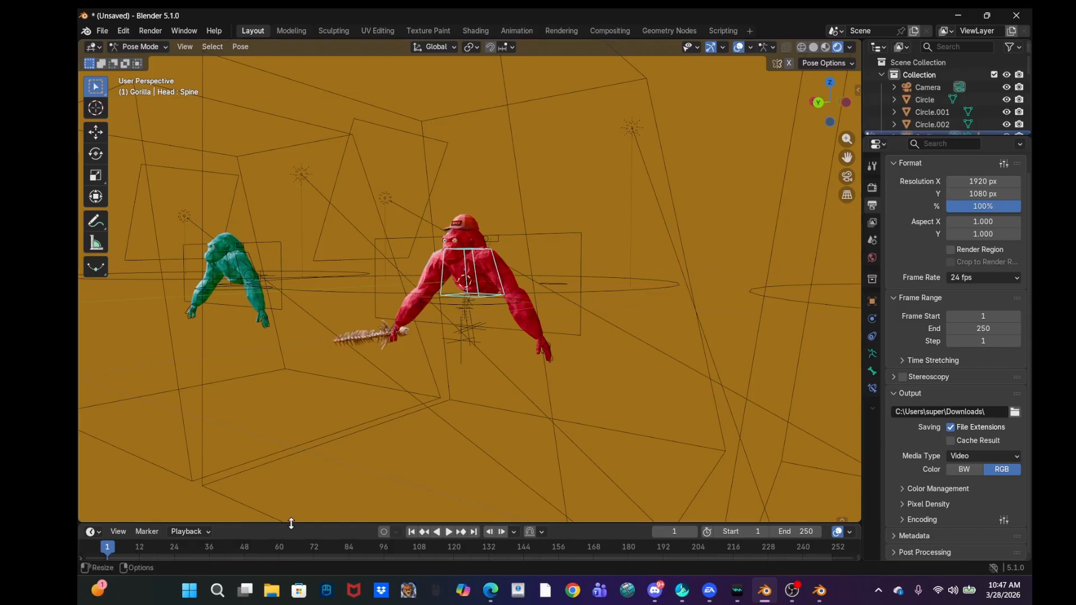
left_click_drag(288, 521, 315, 434)
middle_click_drag(336, 403, 415, 374)
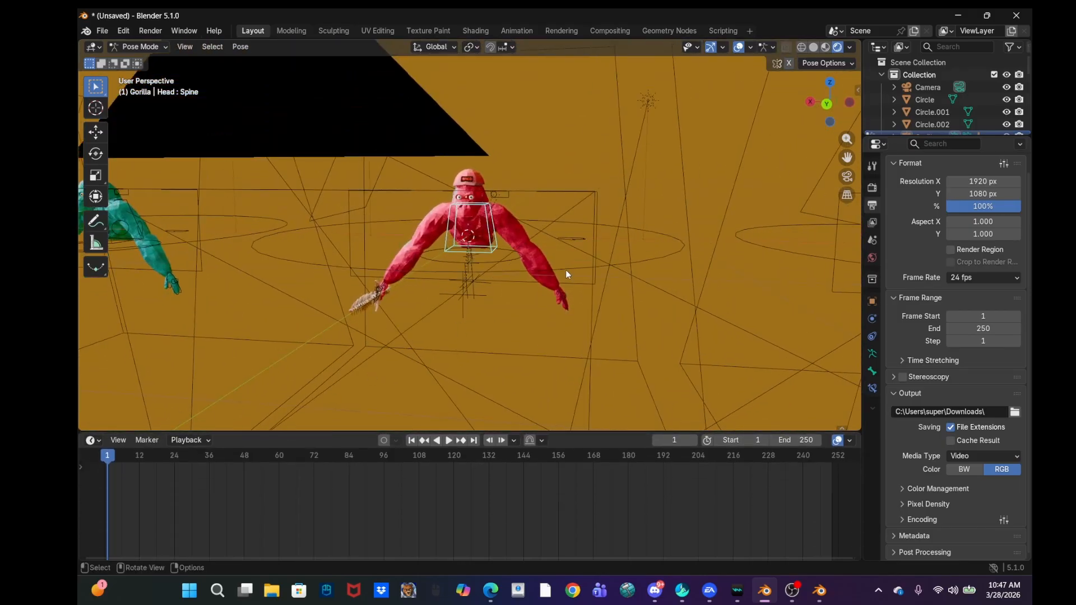
middle_click_drag(566, 270, 207, 458)
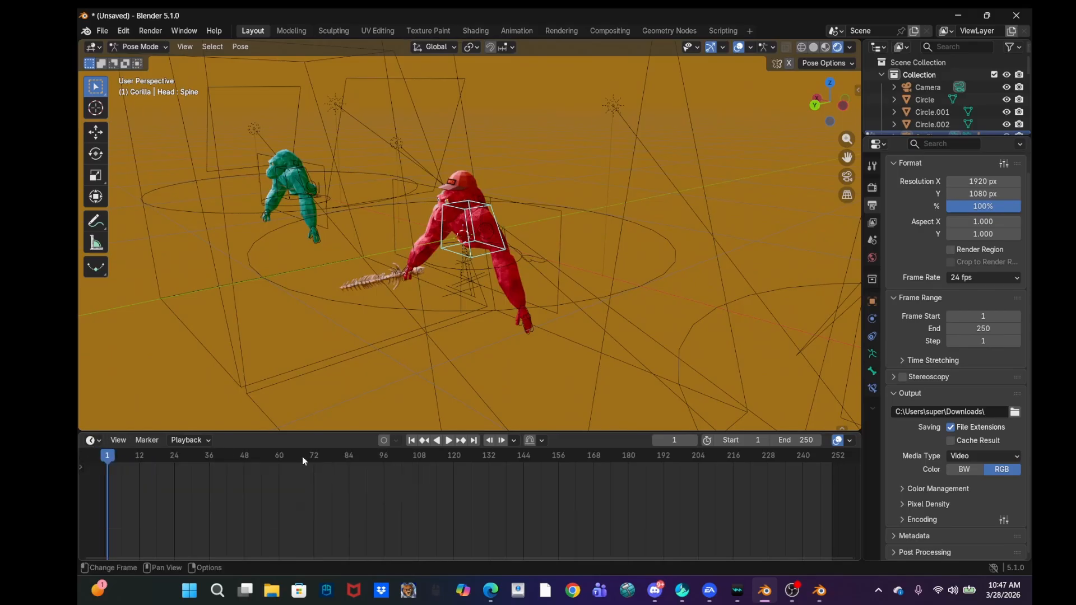
Move the playhead to frame 0 and insert a keyframe for the red gorilla's spine bone.
left_click_drag(112, 460, 100, 459)
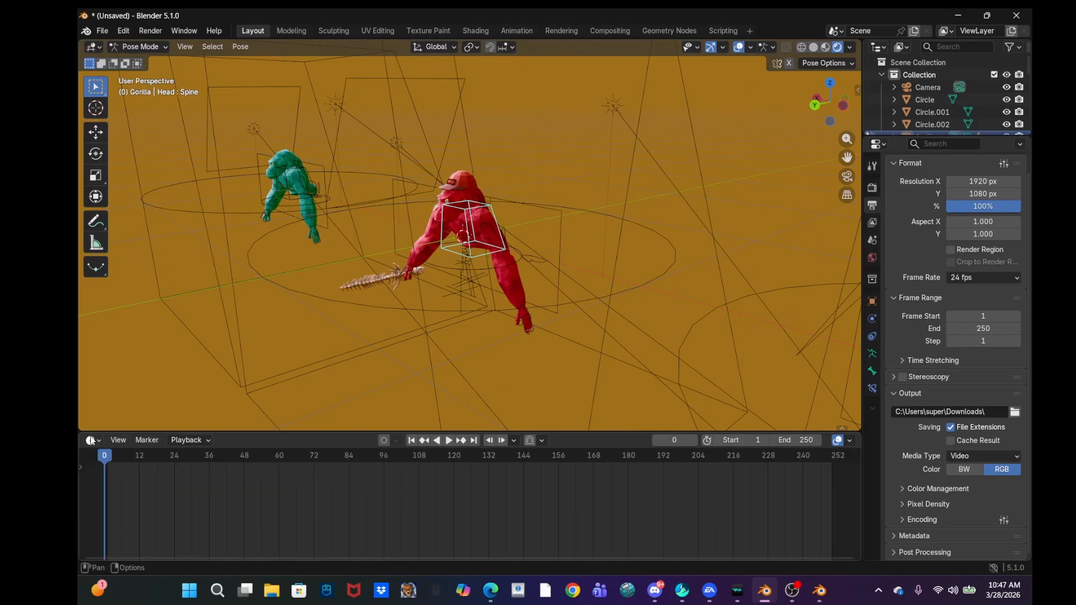
left_click(90, 439)
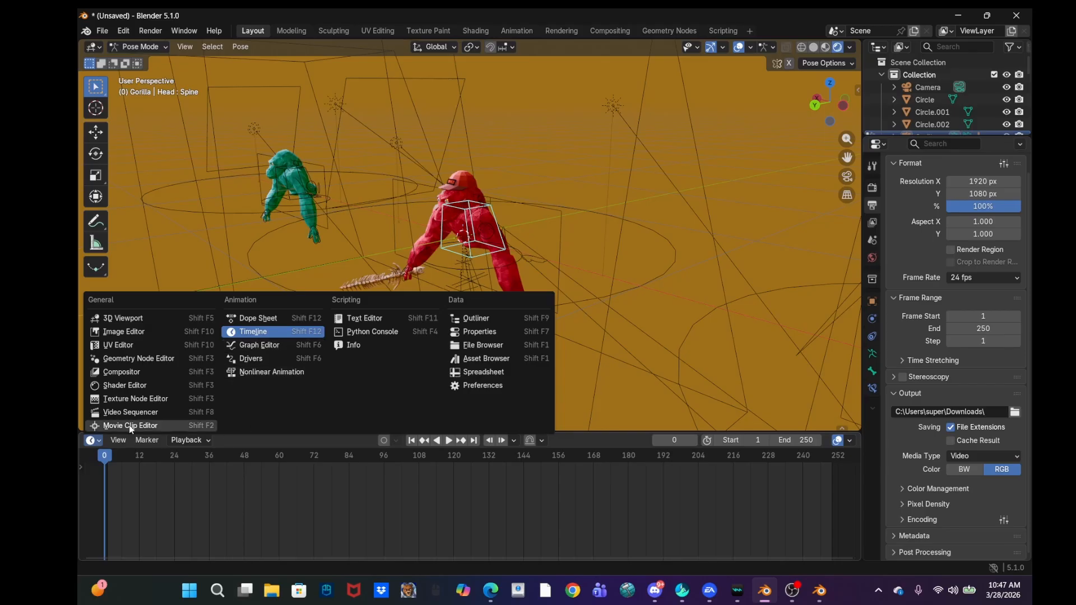
left_click(96, 444)
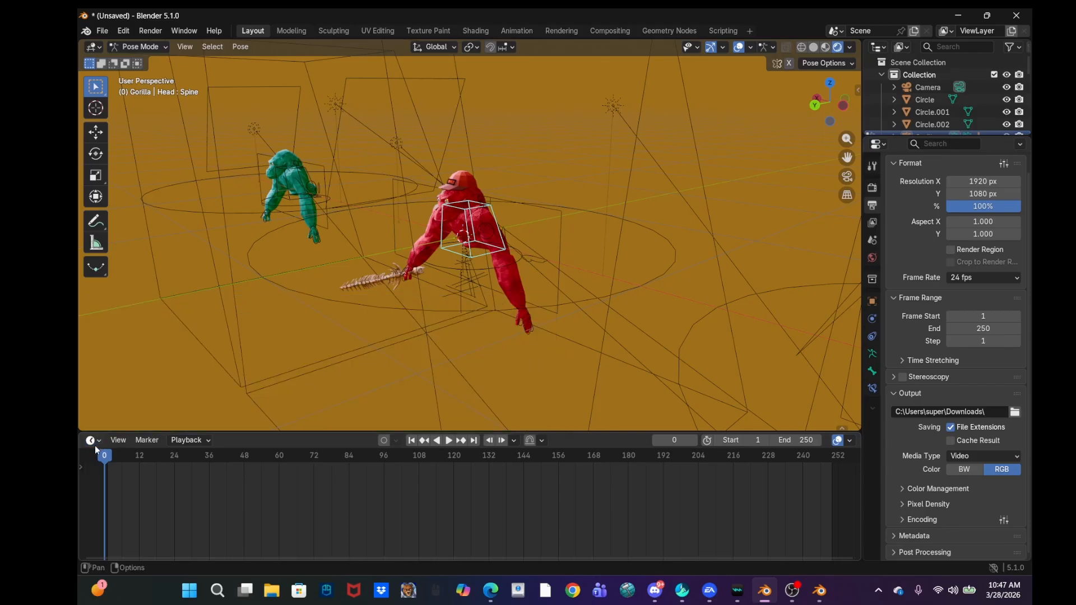
middle_click_drag(365, 301, 459, 286)
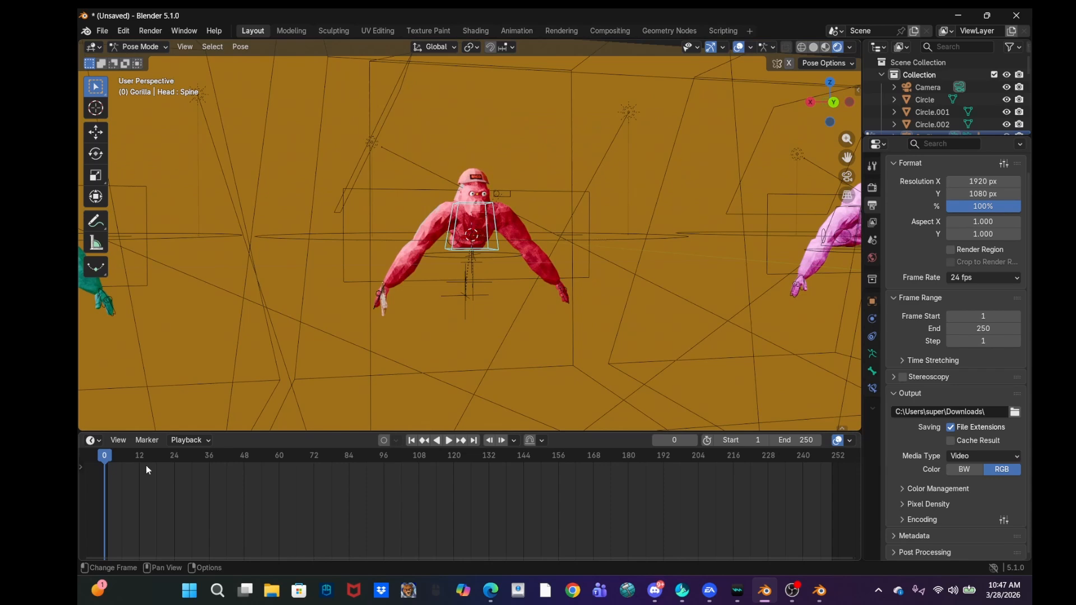
key("i")
Lower the red gorilla's spine bone at frame 6 and keyframe the crouched pose.
left_click_drag(112, 456, 121, 457)
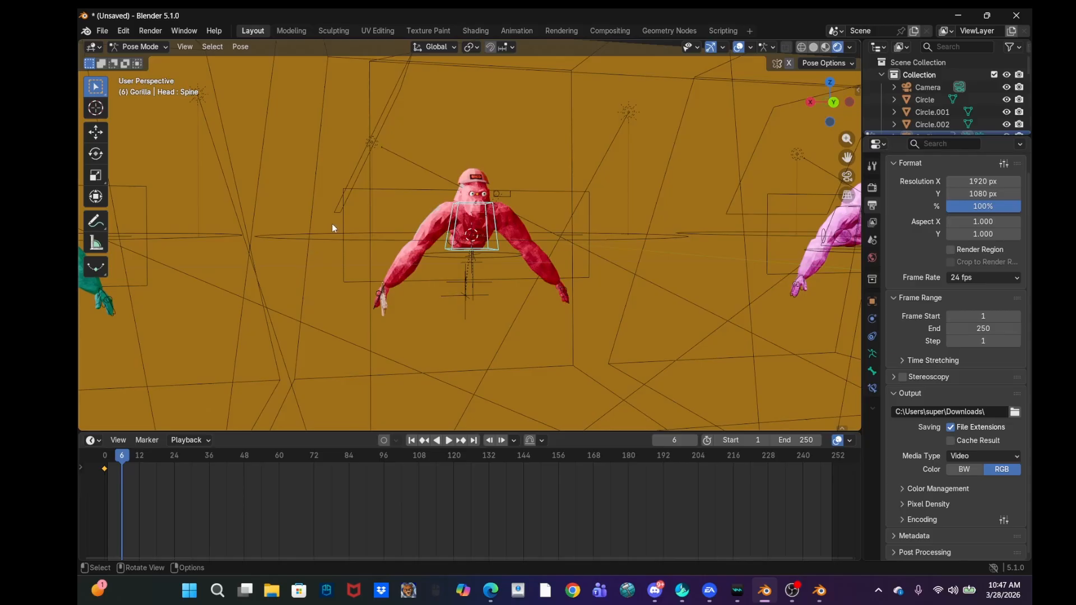
key("g")
left_click(332, 257)
middle_click_drag(331, 257, 108, 463)
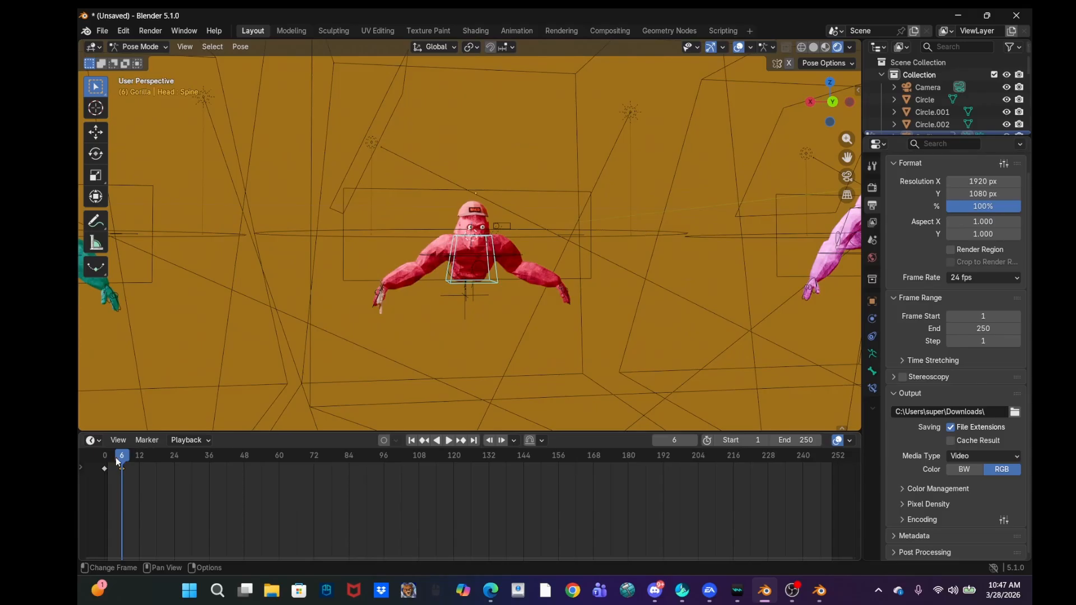
Copy and repeatedly paste the spine bone's up and down keyframes along the timeline through frame 66.
left_click_drag(115, 457, 211, 439)
key("i")
key("ctrl+v")
key("ctrl+v")
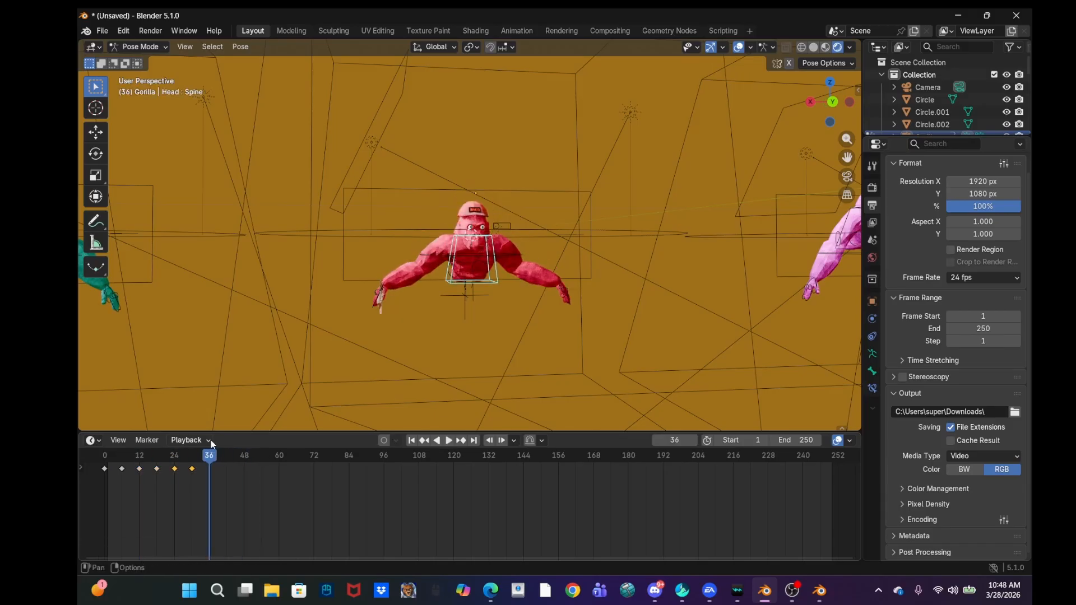
key("ctrl+v")
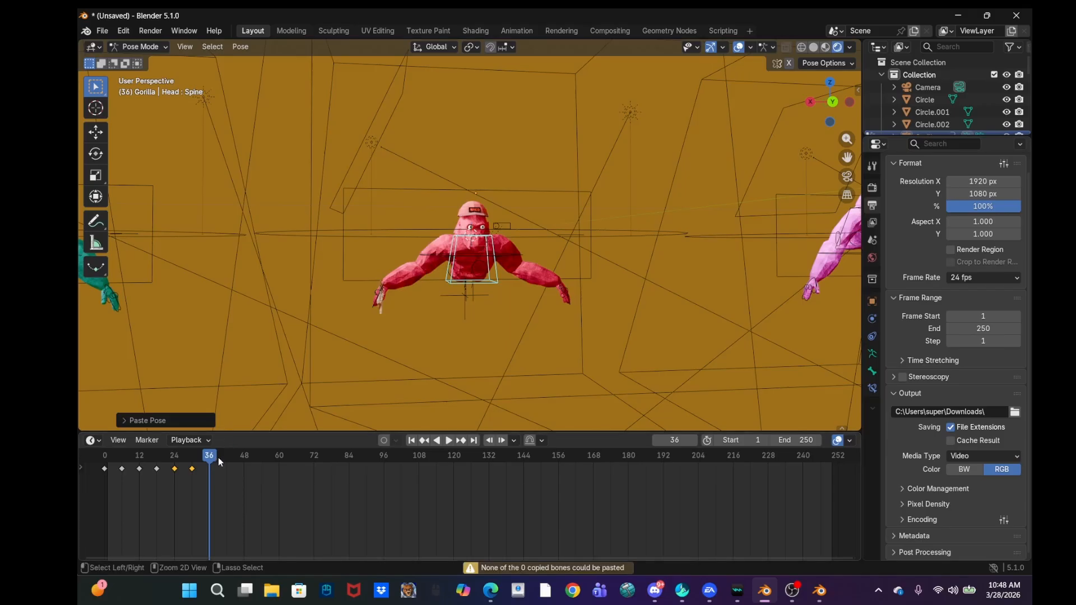
key("ctrl+v")
left_click_drag(218, 456, 118, 455)
key("ctrl+v")
key("ctrl+v")
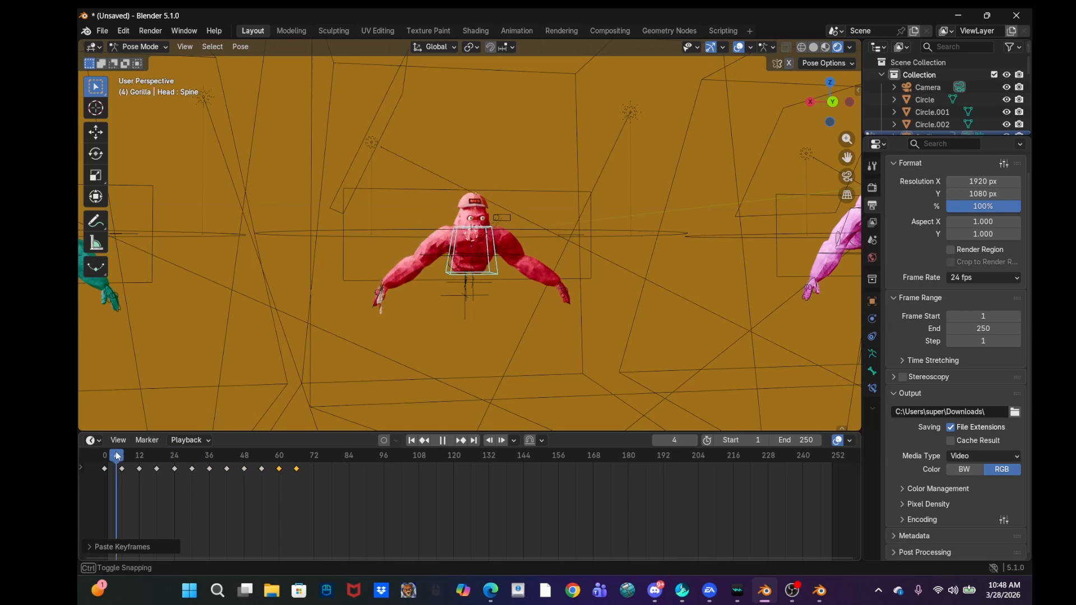
Play the repeated bobbing animation and return the playhead to frame 0.
key("space")
key("space")
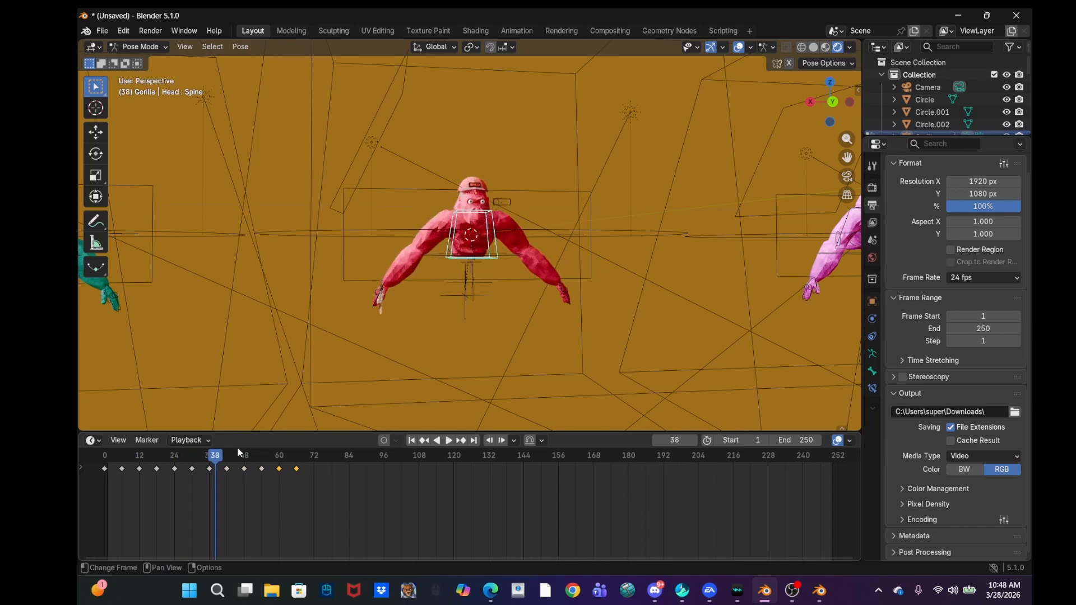
left_click_drag(238, 452, 104, 455)
Change the Timeline area to the Graph Editor and frame the gorilla's spine location curves.
left_click(93, 440)
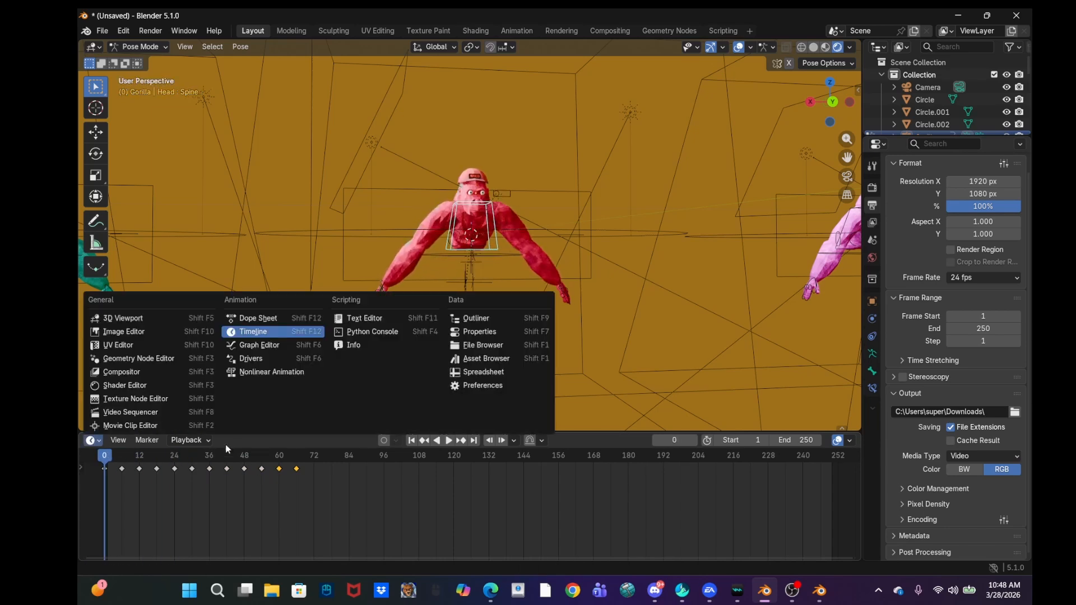
left_click(260, 349)
scroll(368, 496, "up", 5)
middle_click_drag(368, 492, 513, 550)
left_click(523, 481)
scroll(523, 481, "up", 2)
scroll(513, 513, "up", 10)
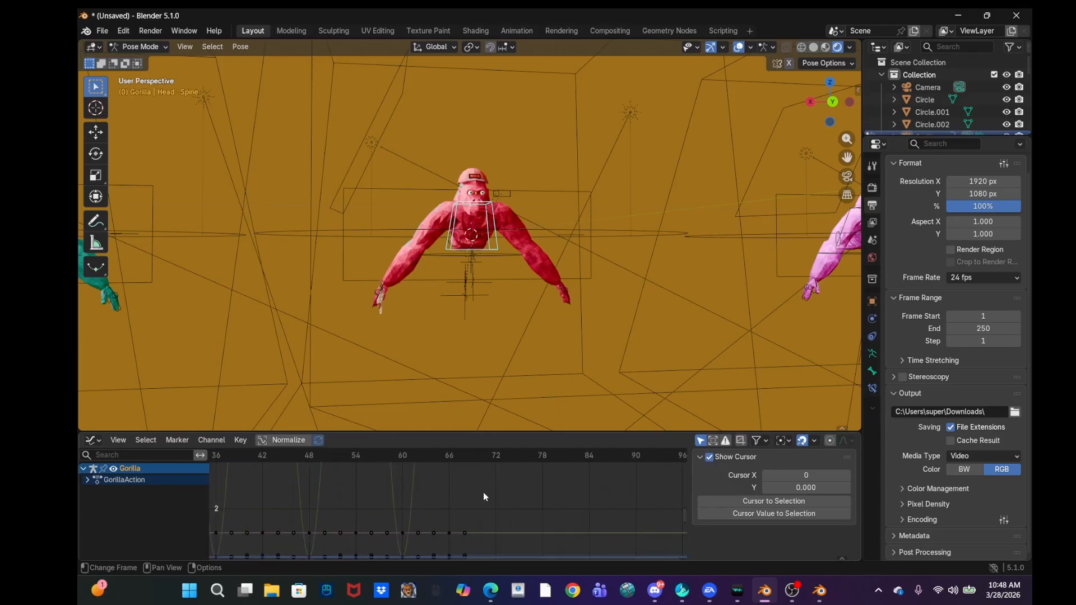
middle_click_drag(470, 465, 491, 526)
left_click(437, 503)
scroll(472, 495, "down", 8)
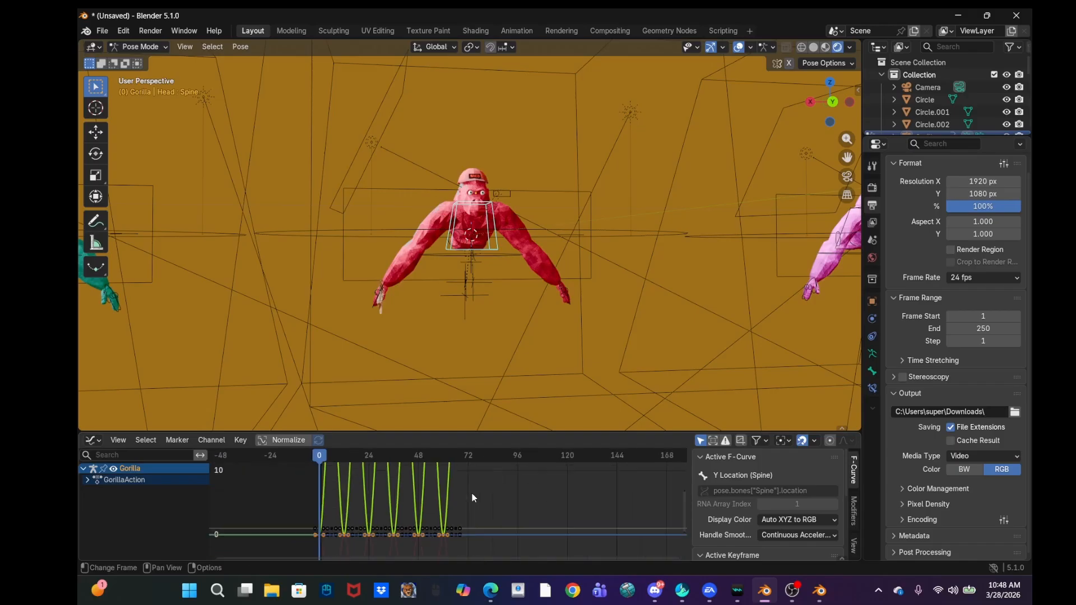
middle_click_drag(471, 495, 483, 473)
scroll(483, 474, "down", 8)
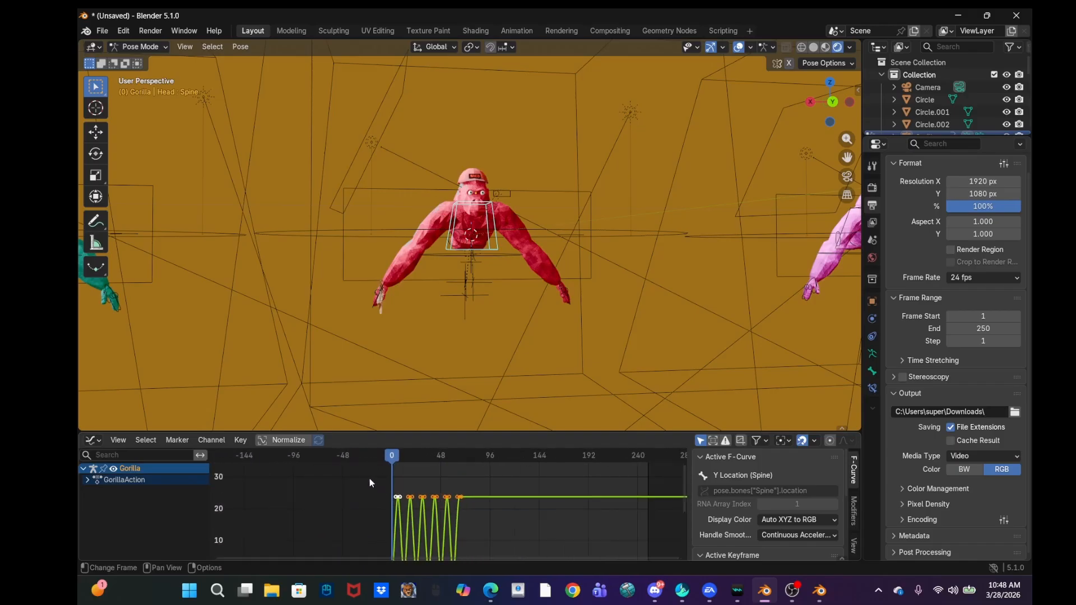
Select all the gorilla's keyframes and set their easing type to Ease In and Out.
left_click_drag(370, 479, 515, 561)
scroll(448, 515, "down", 2)
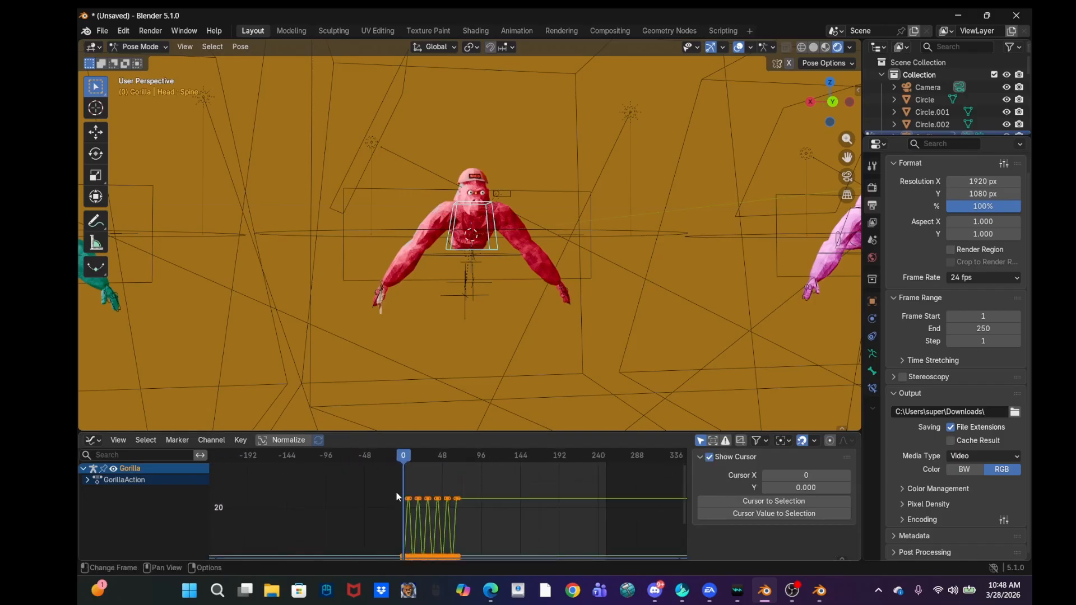
right_click(498, 514)
mouse_move(464, 492)
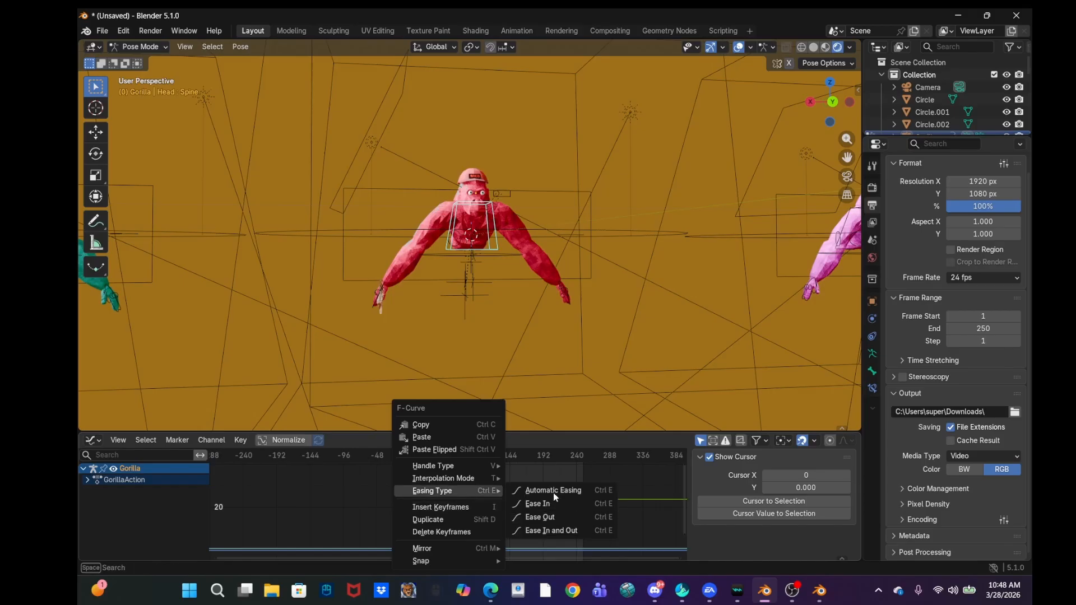
left_click(552, 531)
Set the selected keyframes' interpolation mode to Quadratic.
right_click(473, 499)
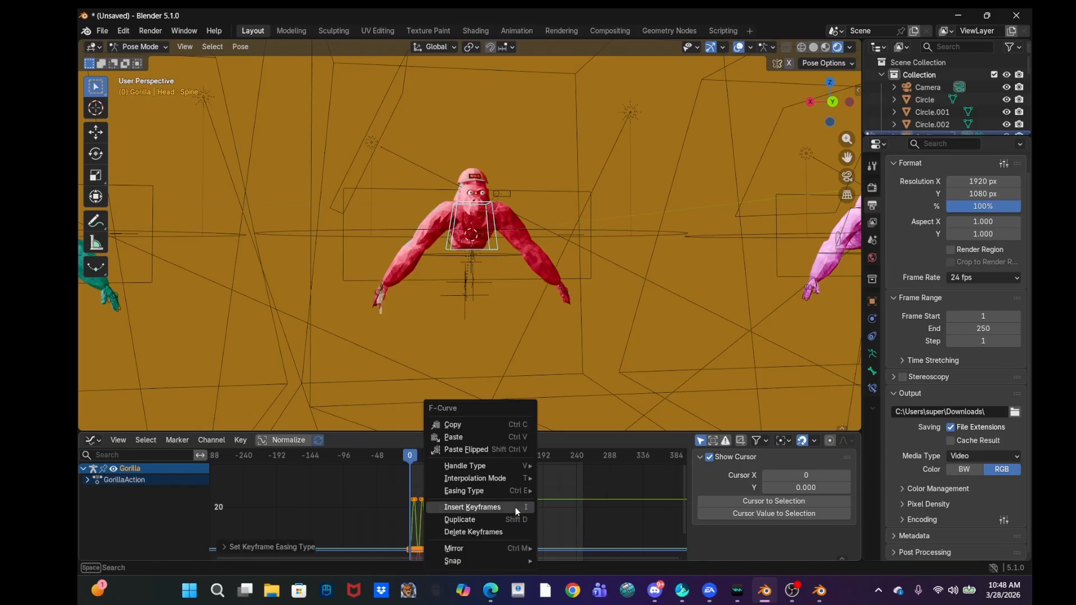
mouse_move(485, 478)
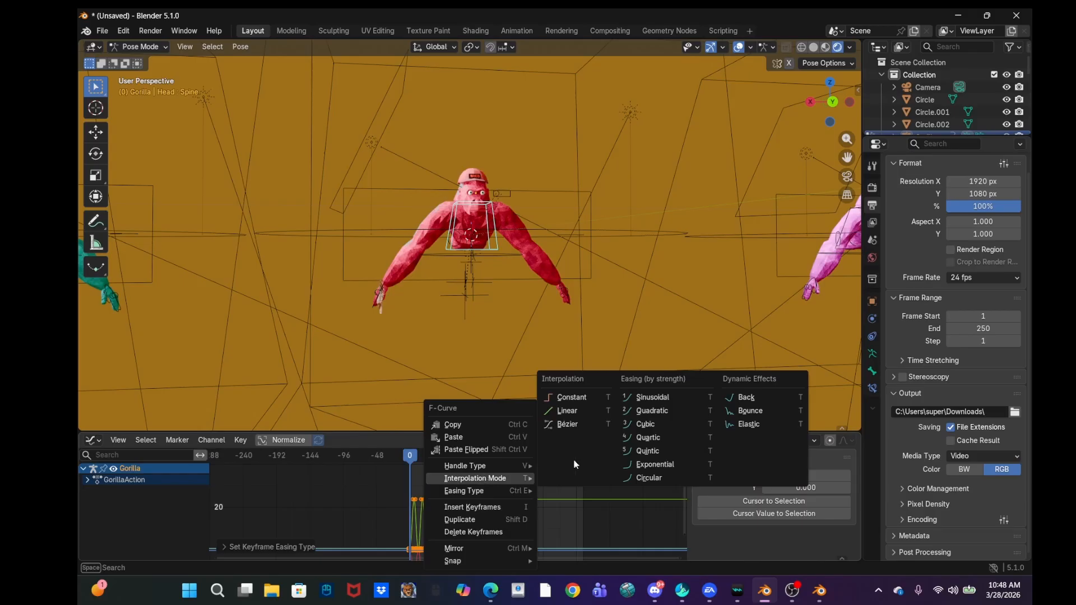
left_click(649, 411)
Play back the eased animation twice and examine the red gorilla's movement up close.
key("space")
scroll(469, 354, "up", 7)
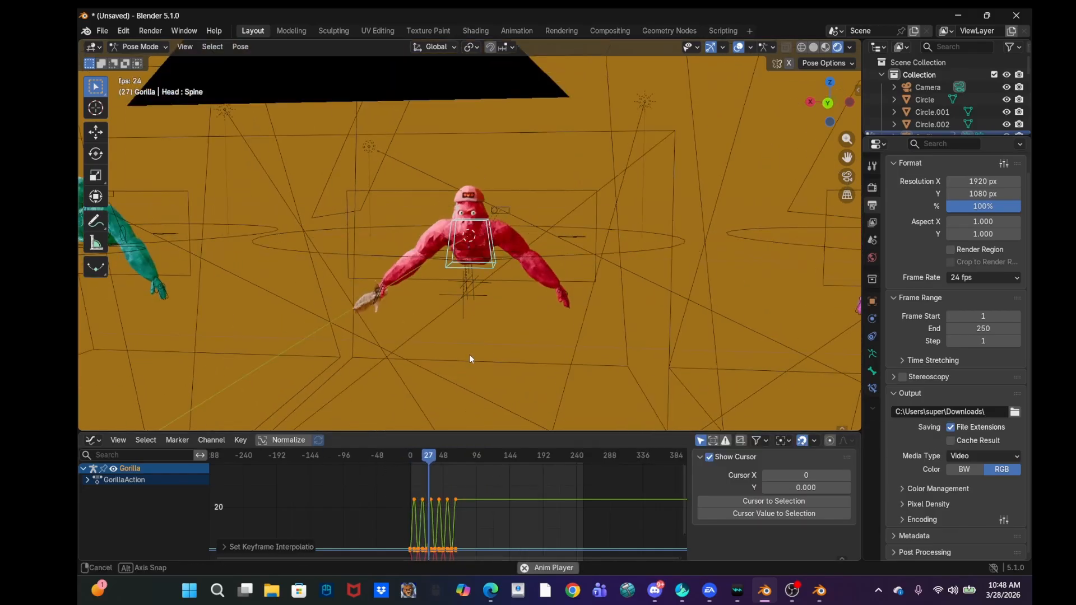
middle_click_drag(455, 362, 438, 342)
key("space")
left_click_drag(468, 459, 411, 455)
key("space")
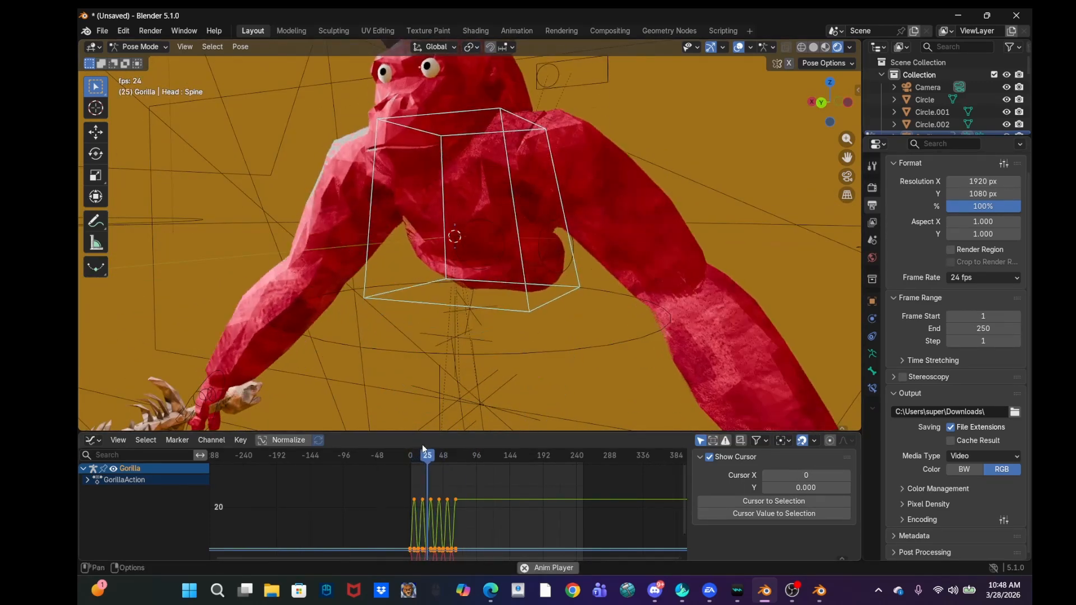
key("space")
Try to reshape the spine's Y Location curve by moving its last keyframe and rotating the selected keys.
left_click(464, 516)
scroll(464, 516, "up", 5)
left_click_drag(461, 493, 486, 508)
mouse_move(497, 538)
middle_mouse_down()
mouse_move(499, 464)
mouse_move(496, 524)
middle_mouse_up()
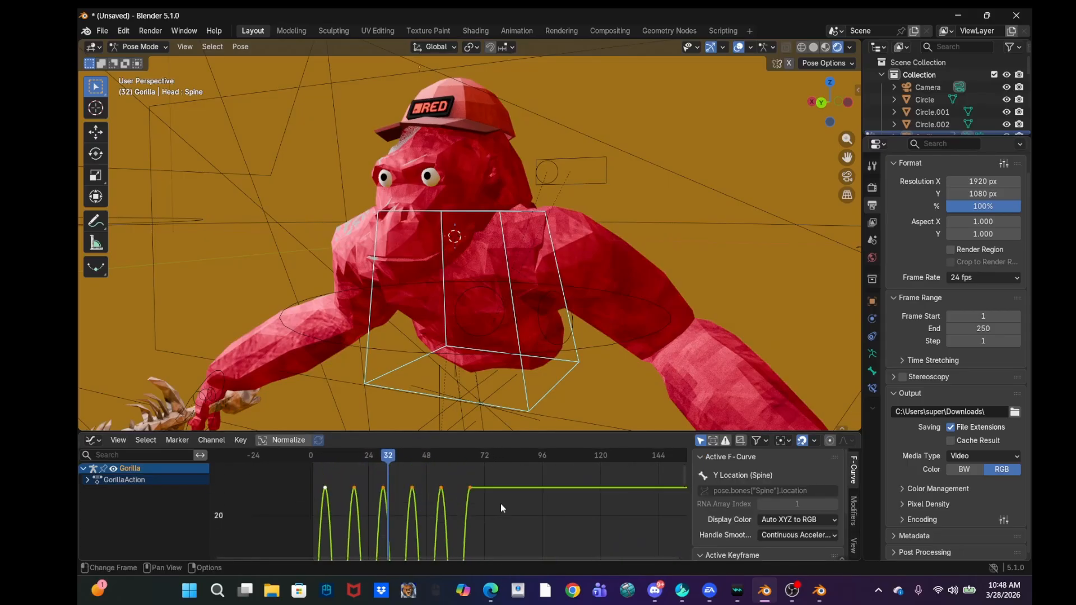
mouse_move(469, 488)
left_mouse_down()
mouse_move(459, 529)
mouse_move(465, 472)
left_mouse_up()
right_click(466, 472)
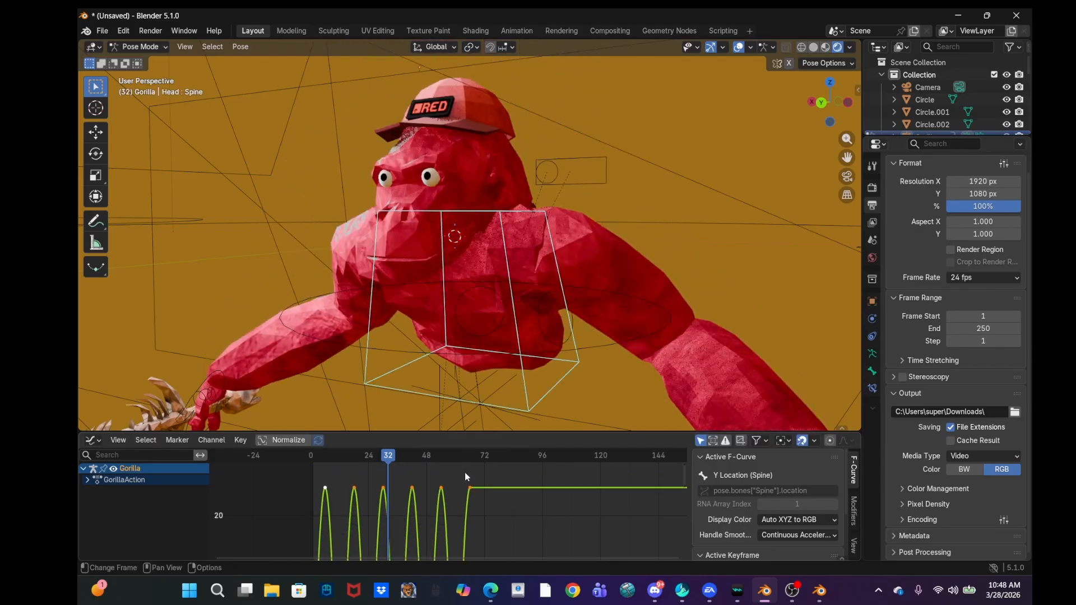
middle_click_drag(477, 517, 485, 409)
middle_click_drag(481, 513, 553, 512)
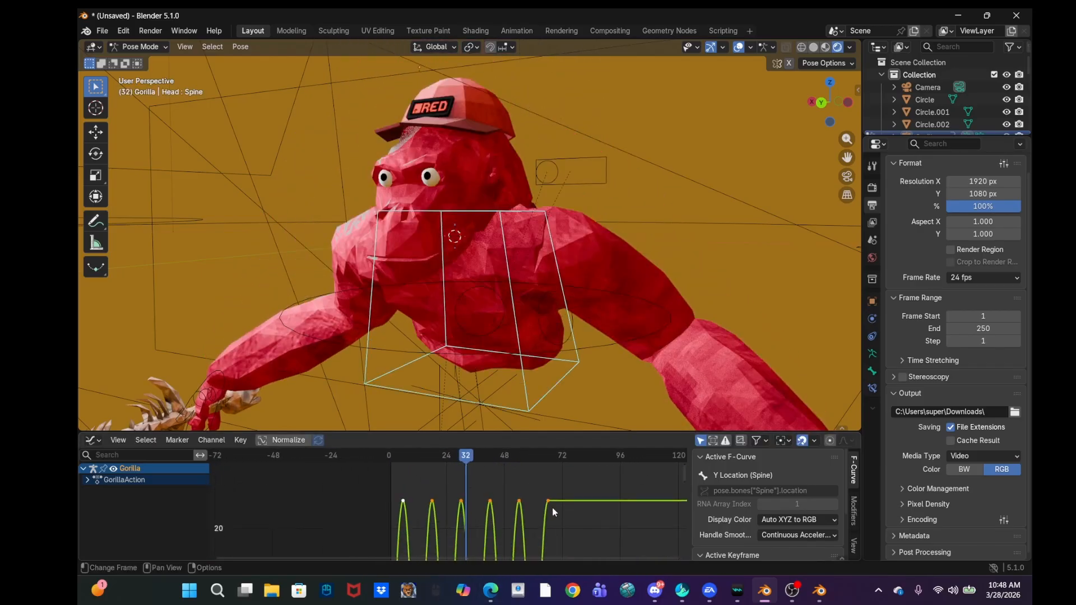
key("r")
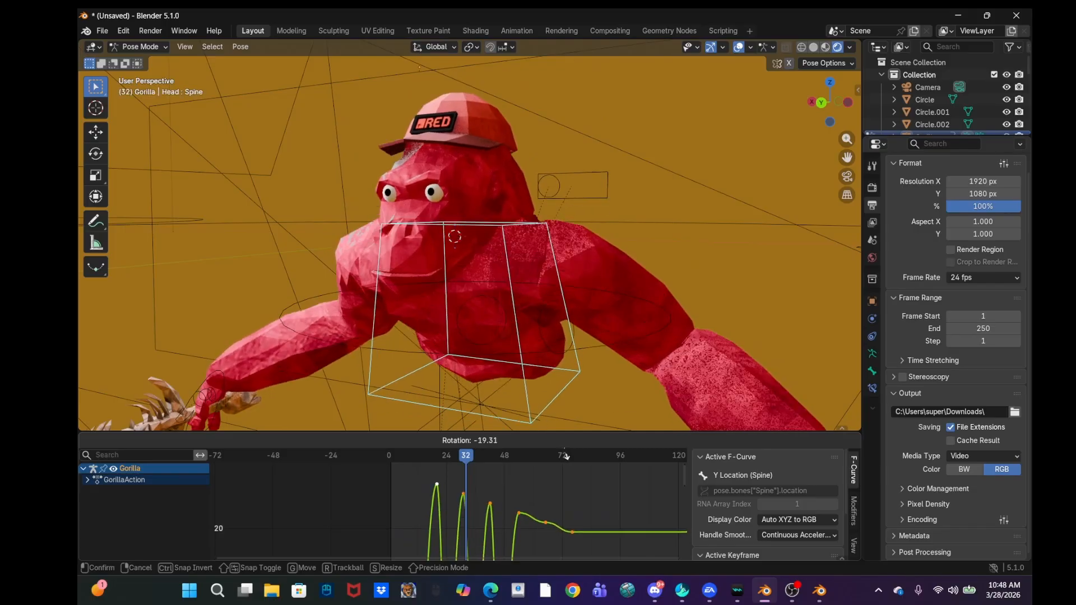
left_click(560, 538)
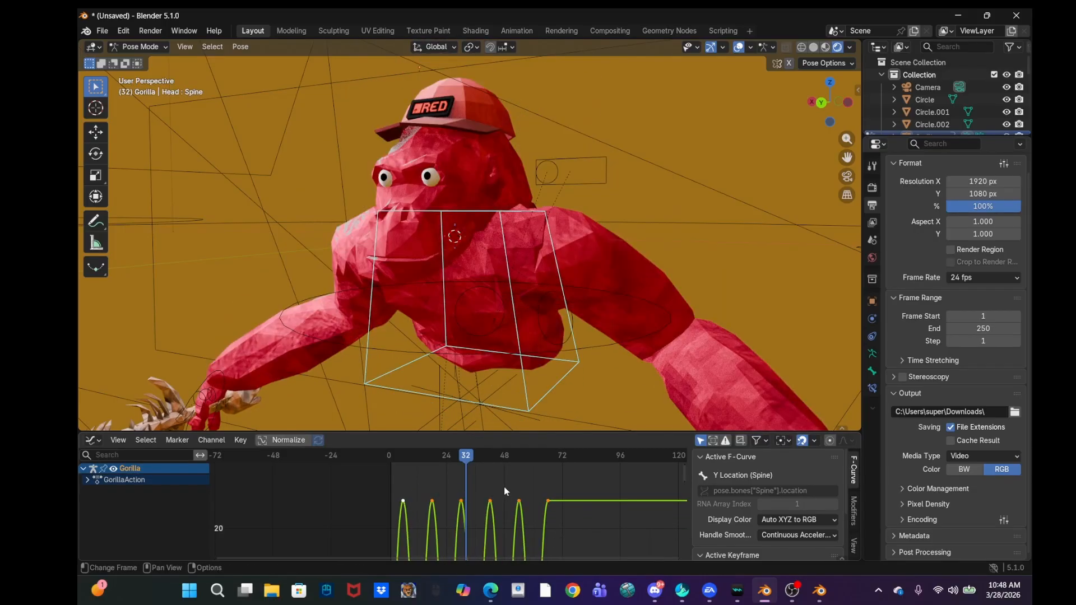
left_click(526, 499)
left_click(519, 501)
scroll(527, 507, "down", 1)
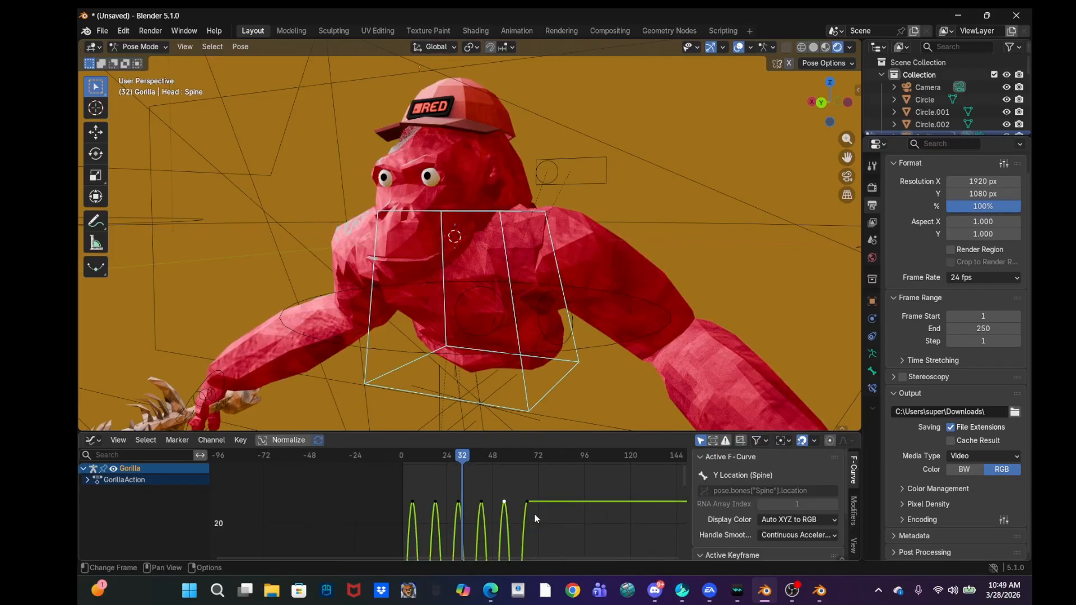
middle_click_drag(535, 515, 527, 535)
Stretch out the handle of the frame 66 keyframe on the spine's X Location curve.
left_click(155, 482)
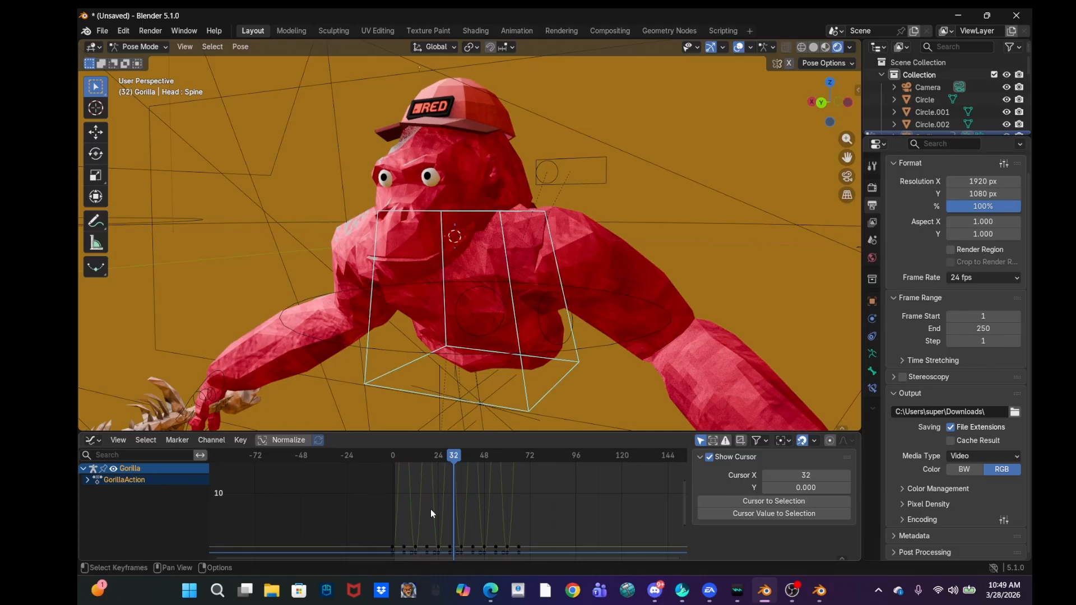
middle_click_drag(431, 499, 387, 446)
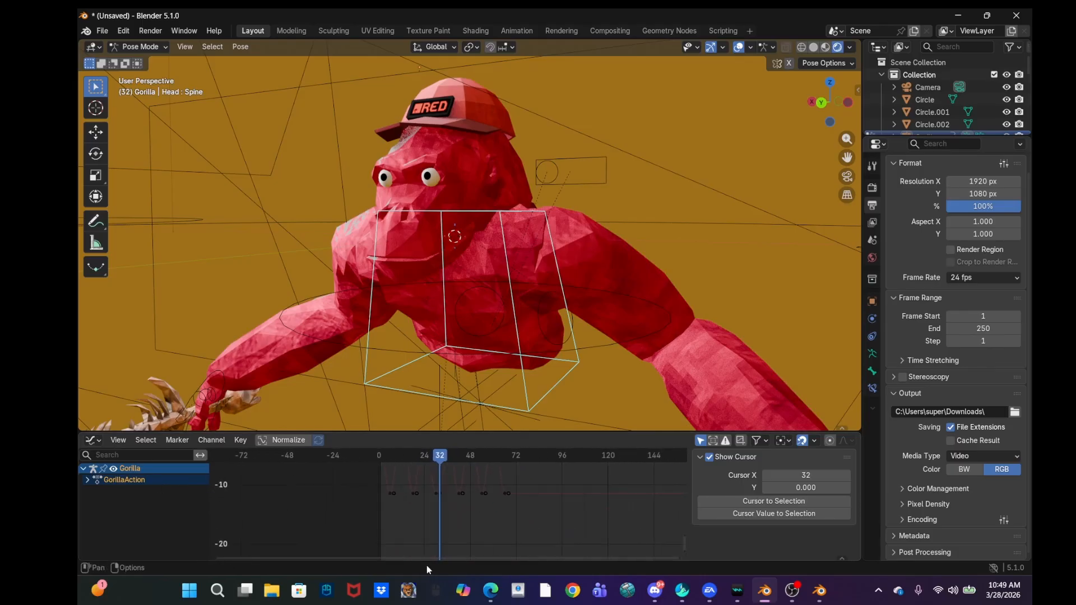
scroll(526, 496, "up", 7)
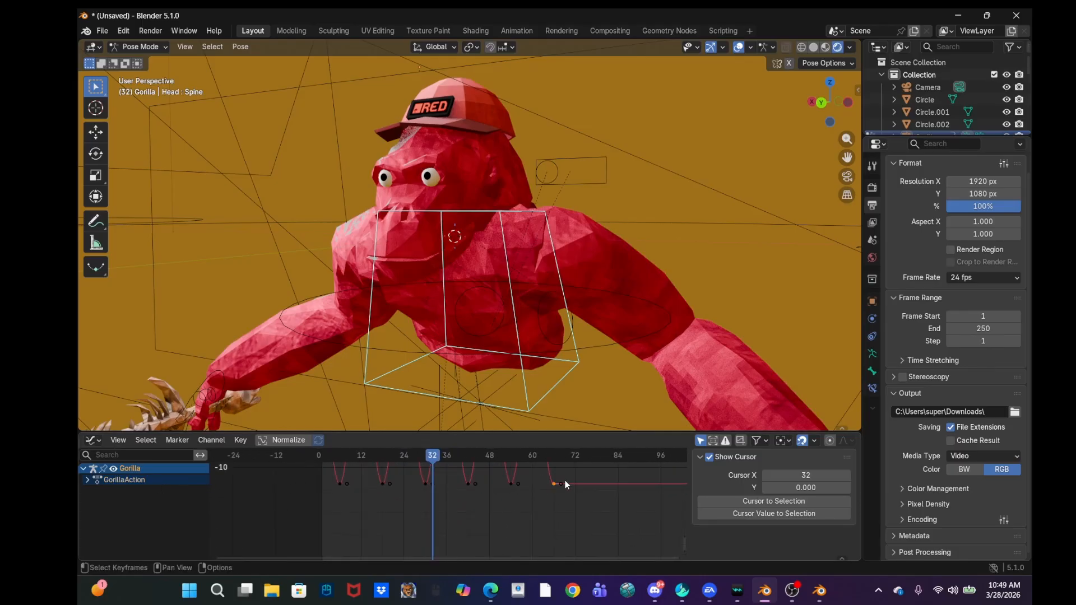
left_click(562, 483)
left_click_drag(561, 483, 618, 481)
Lengthen and lower the outgoing handles of the frame 54 and frame 42 keyframes on the X Location curve.
middle_click_drag(617, 482, 602, 519)
middle_click_drag(479, 522, 480, 422)
scroll(480, 536, "down", 1)
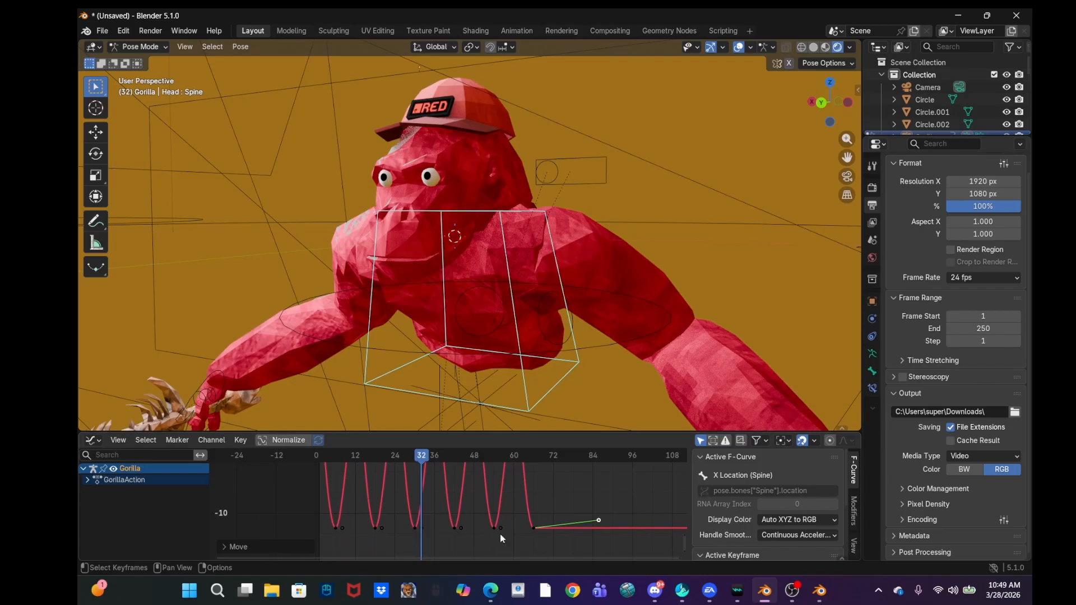
left_click_drag(502, 527, 523, 539)
left_click_drag(461, 528, 473, 538)
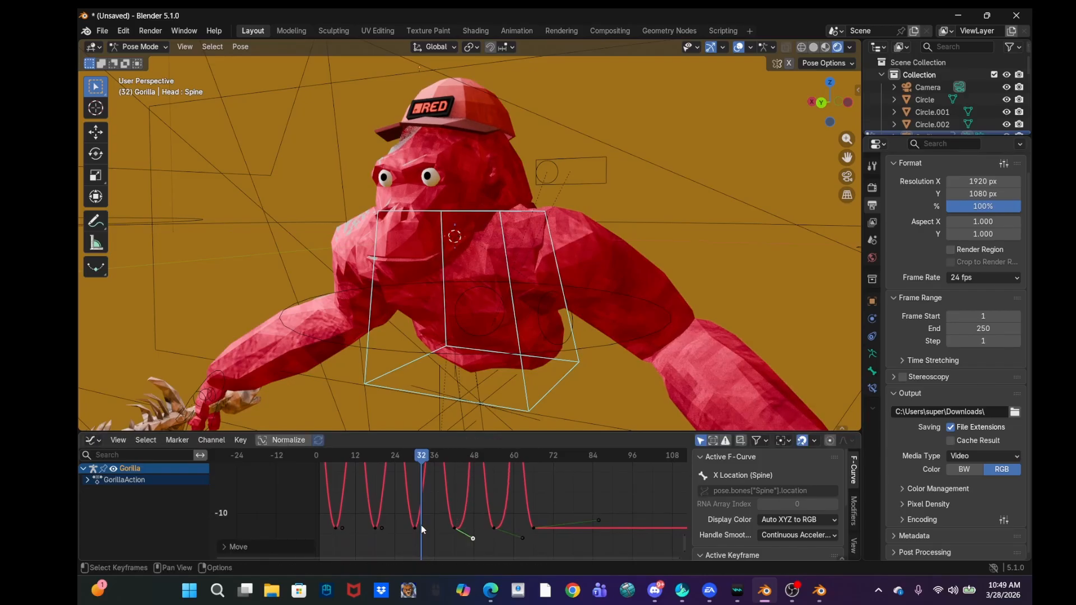
mouse_move(424, 471)
left_mouse_down()
mouse_move(557, 505)
mouse_move(425, 474)
left_mouse_up()
Play back the adjusted animation and change the Graph Editor area back to the Timeline.
key("space")
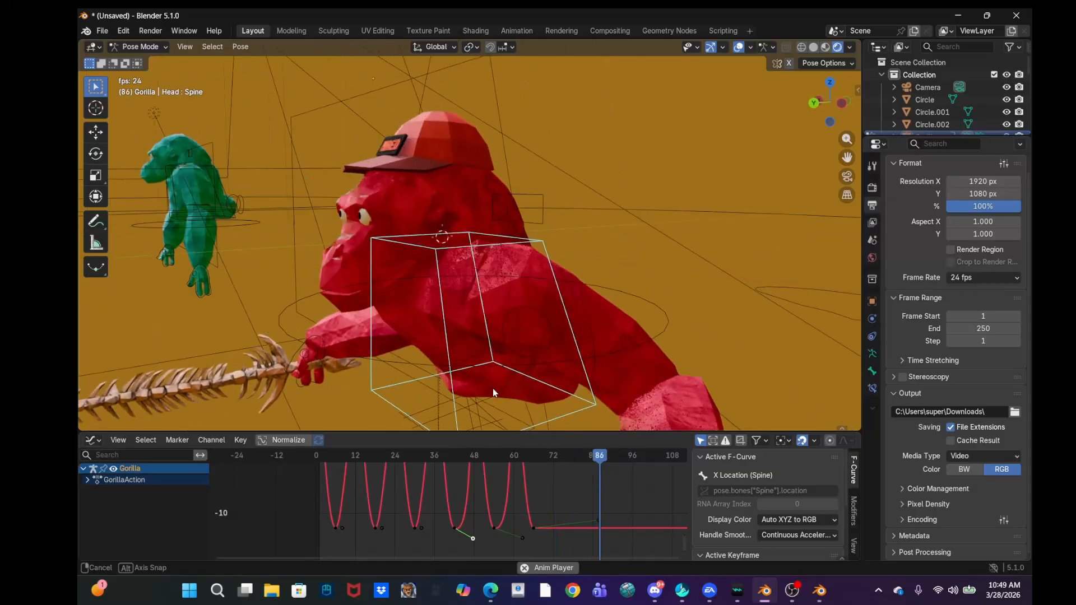
key("space")
left_click(92, 440)
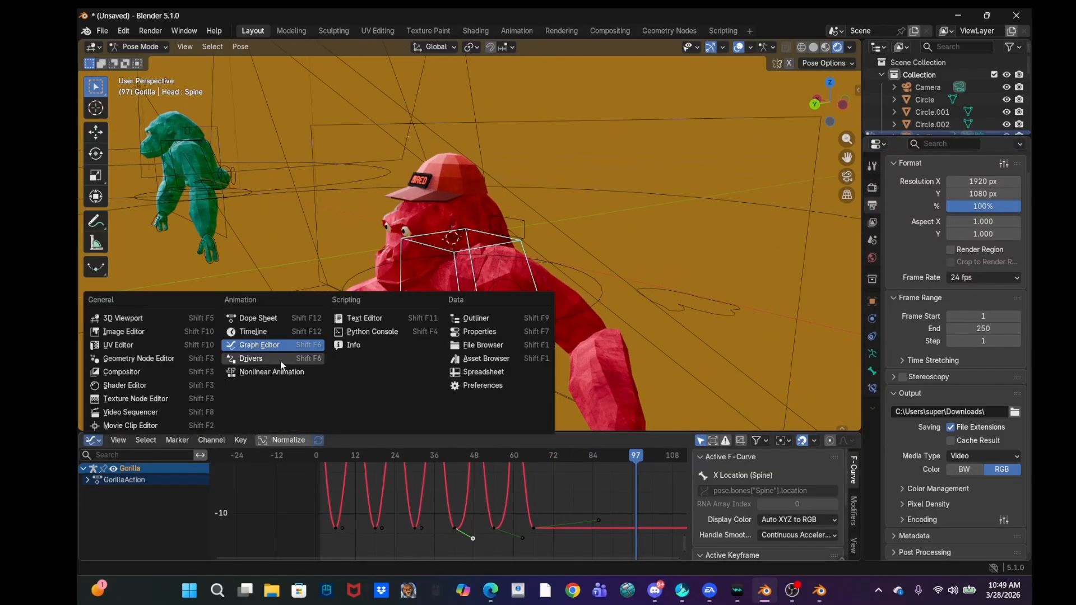
left_click(256, 332)
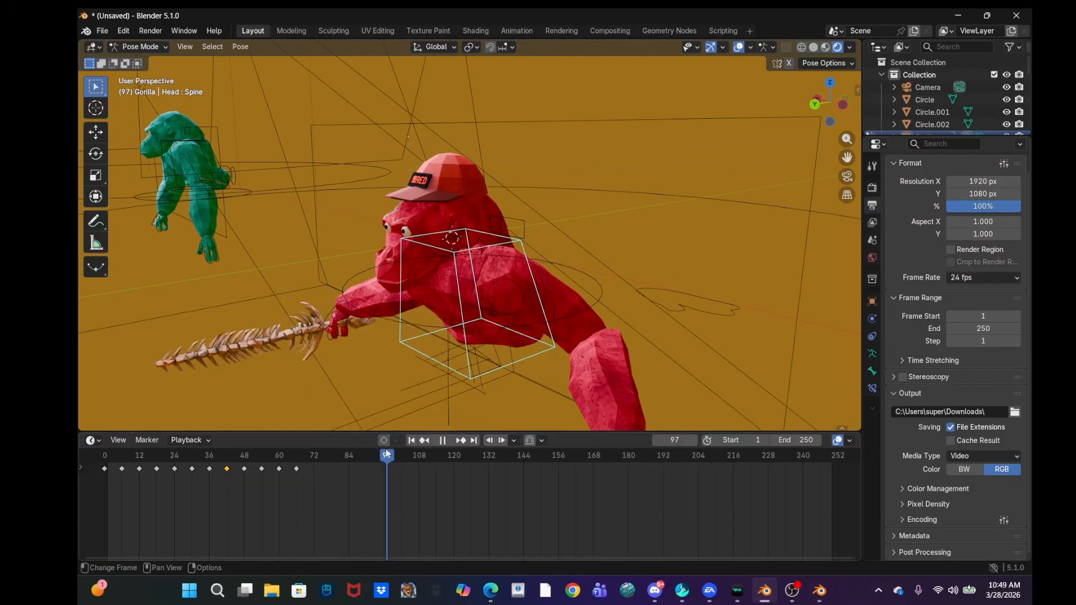
Move the playhead to frame 63 and set the scene's end frame to 66.
left_click_drag(387, 453, 287, 455)
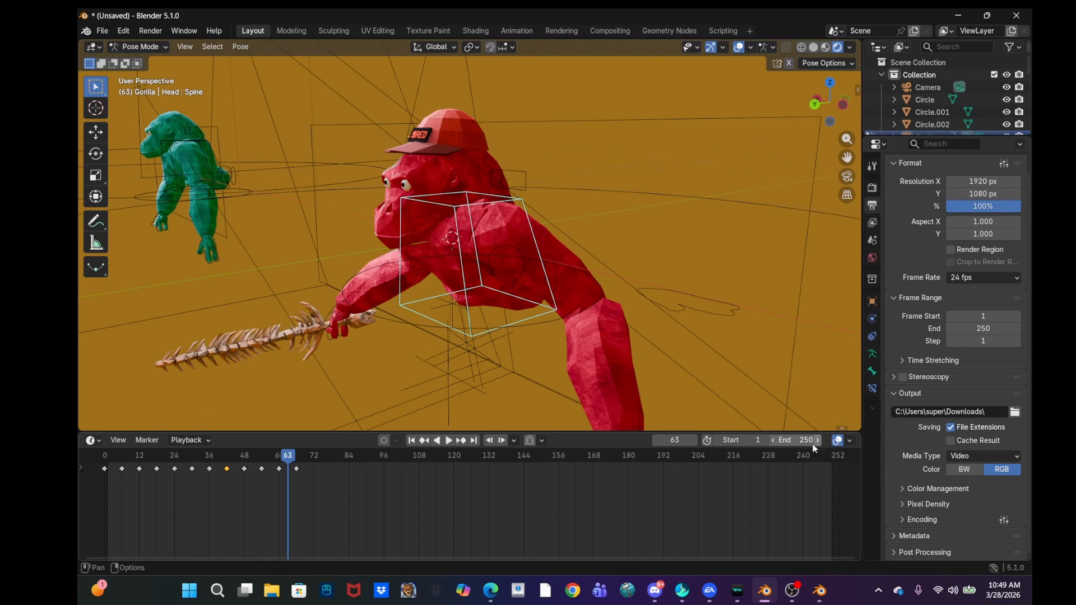
left_click_drag(796, 440, 699, 440)
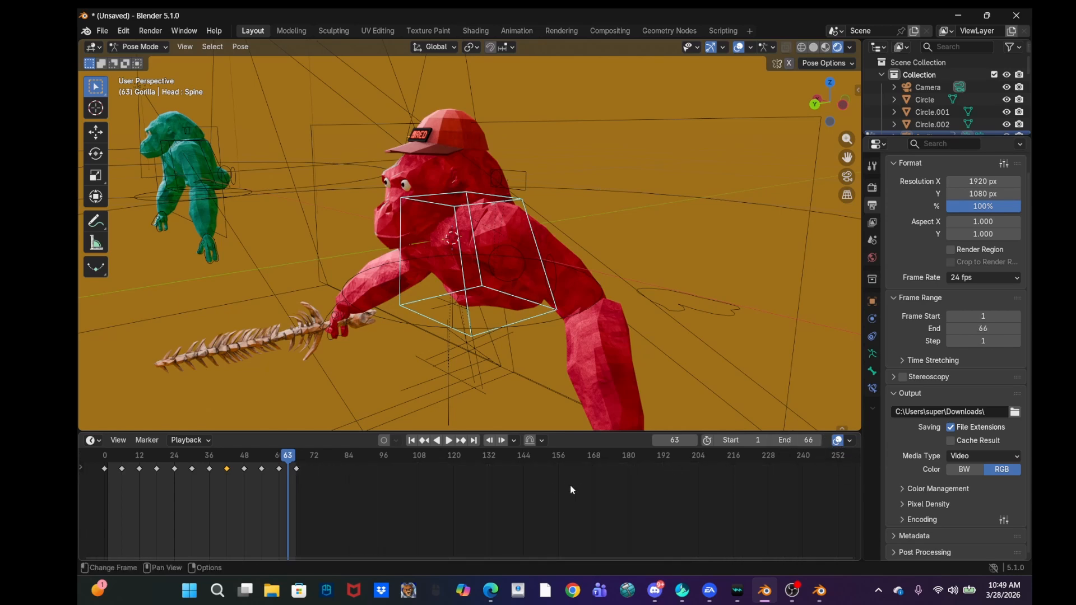
Render the full animation to video.
middle_click_drag(523, 283, 426, 281)
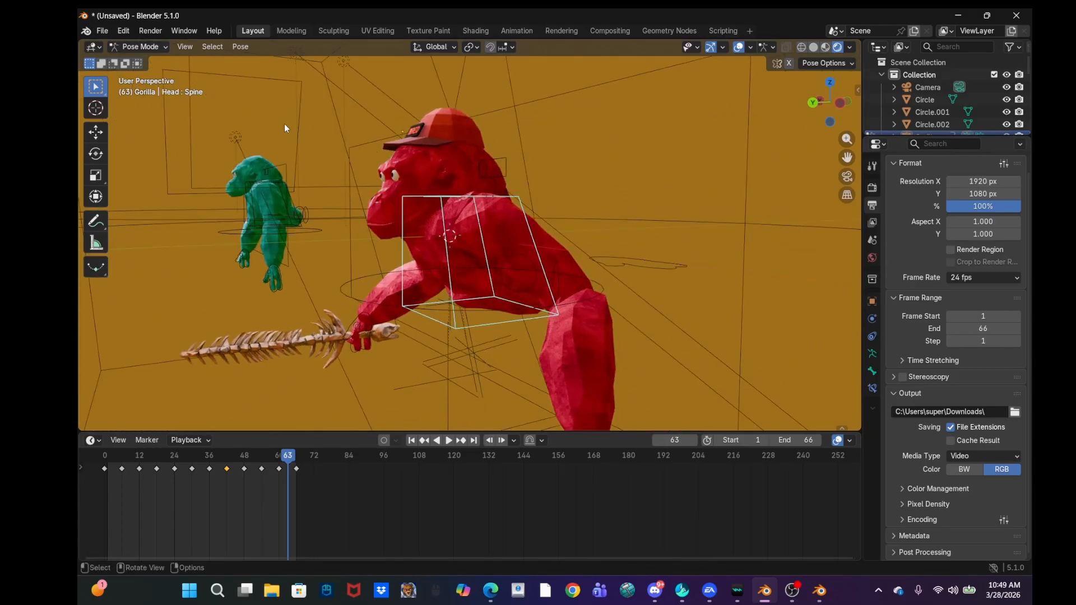
left_click(159, 33)
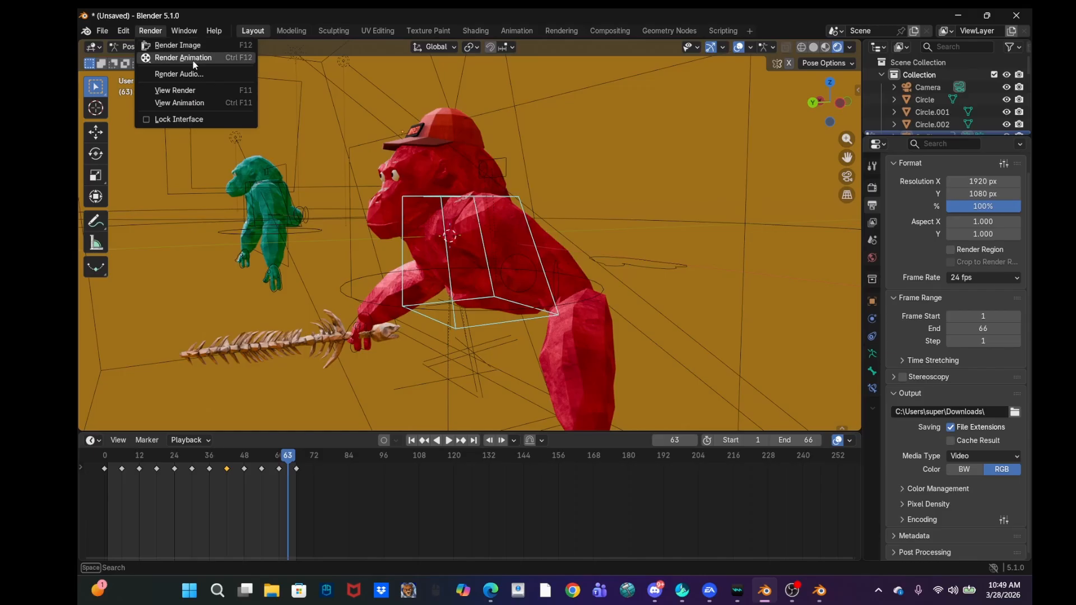
left_click(192, 62)
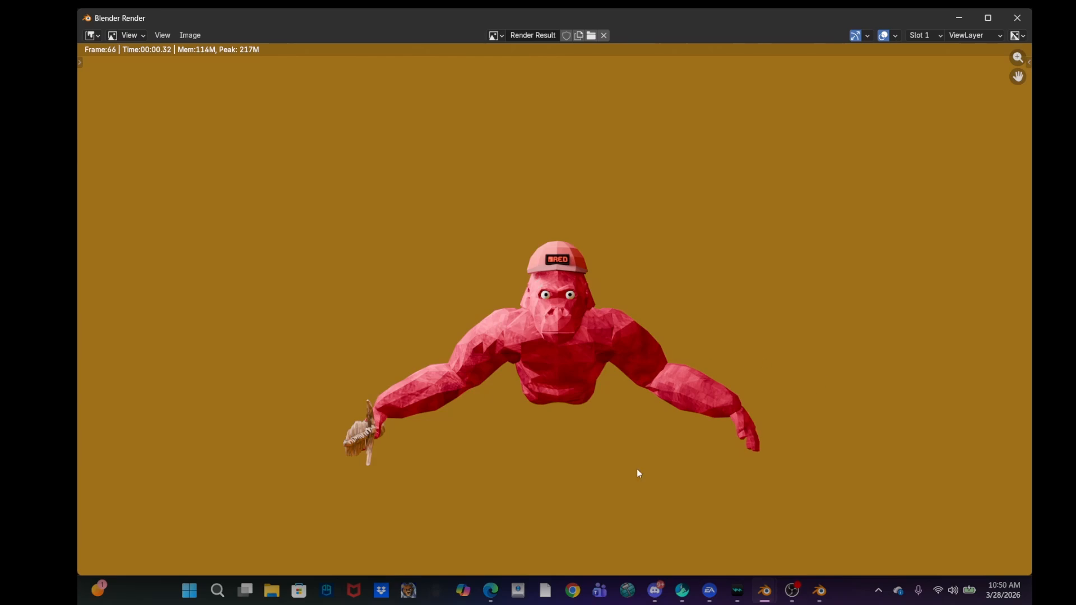
Switch to File Explorer and open the rendered video 0001-0066 from the Downloads folder.
left_click(272, 591)
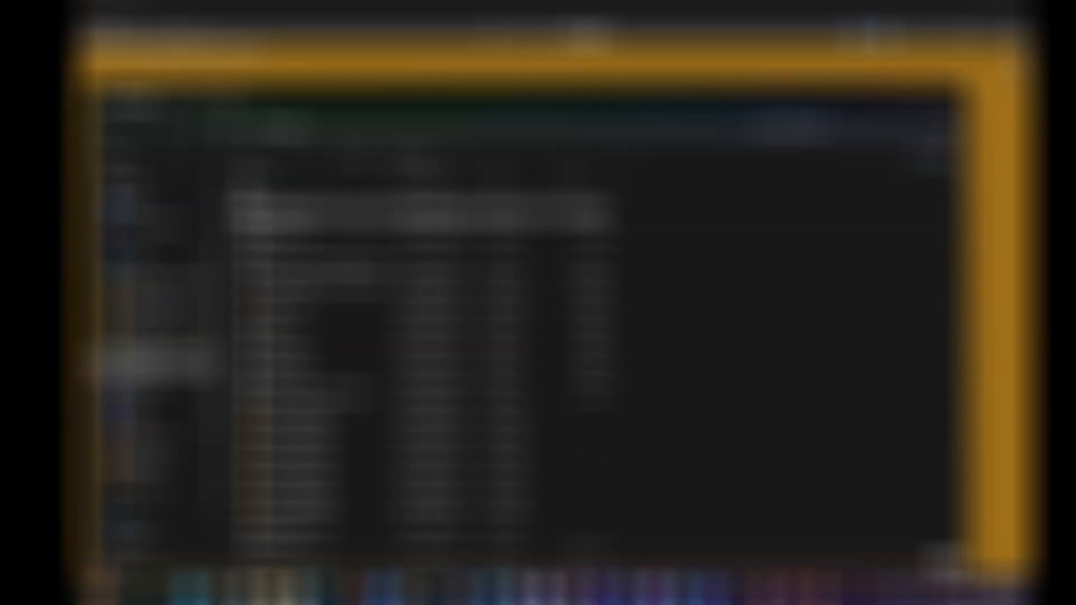
double_click(303, 229)
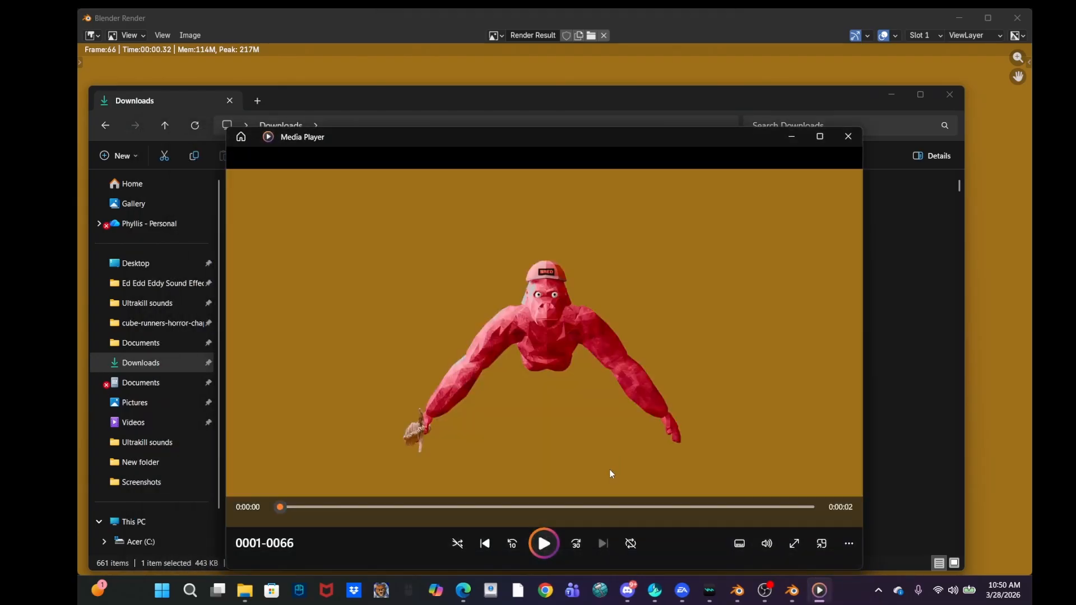
Play the rendered video 0001-0066, and close both the File Explorer window and the video player.
left_click(544, 549)
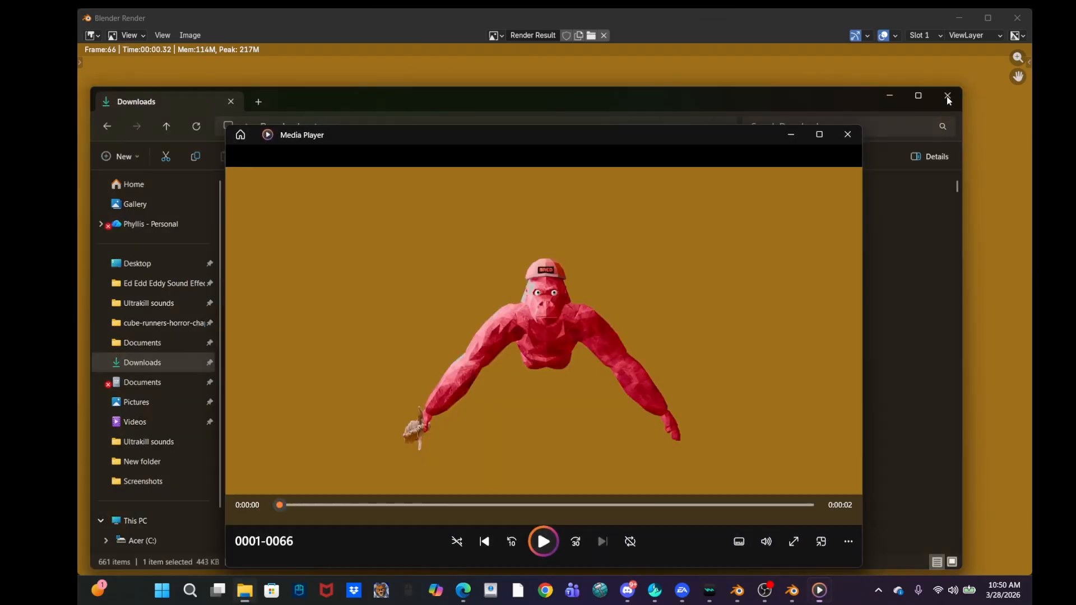
left_click(947, 96)
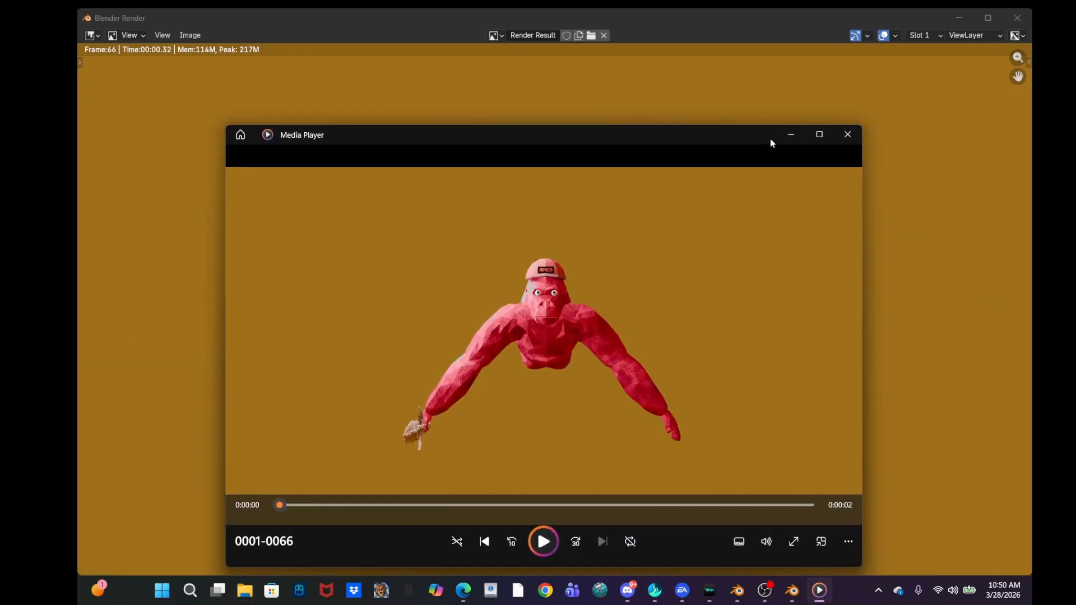
left_click_drag(716, 139, 742, 115)
left_click(872, 111)
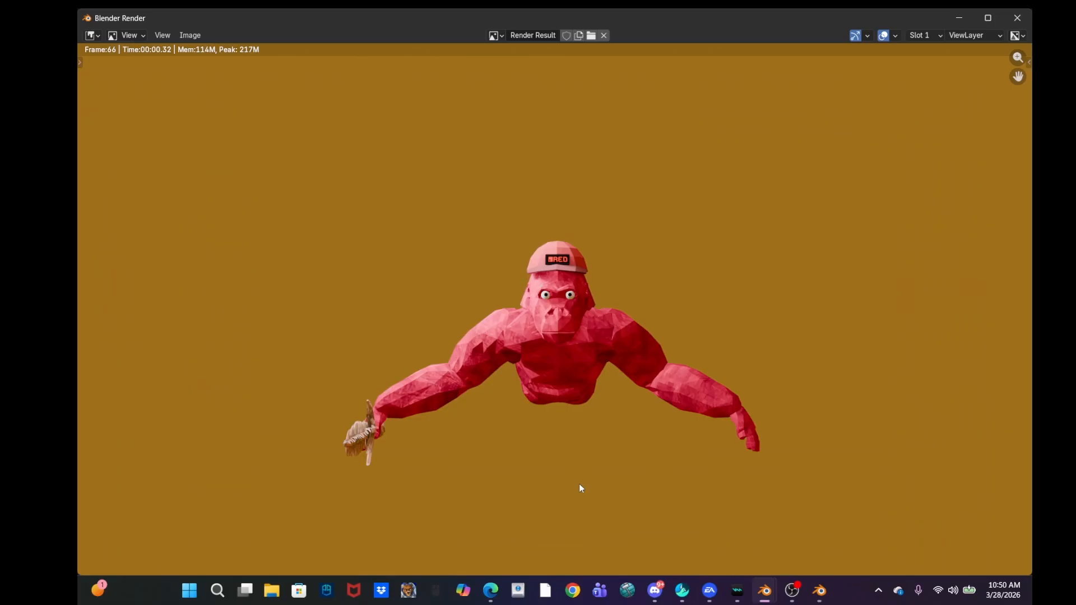
Switch to DaVinci Resolve and look through the local projects in the project manager.
left_click(530, 590)
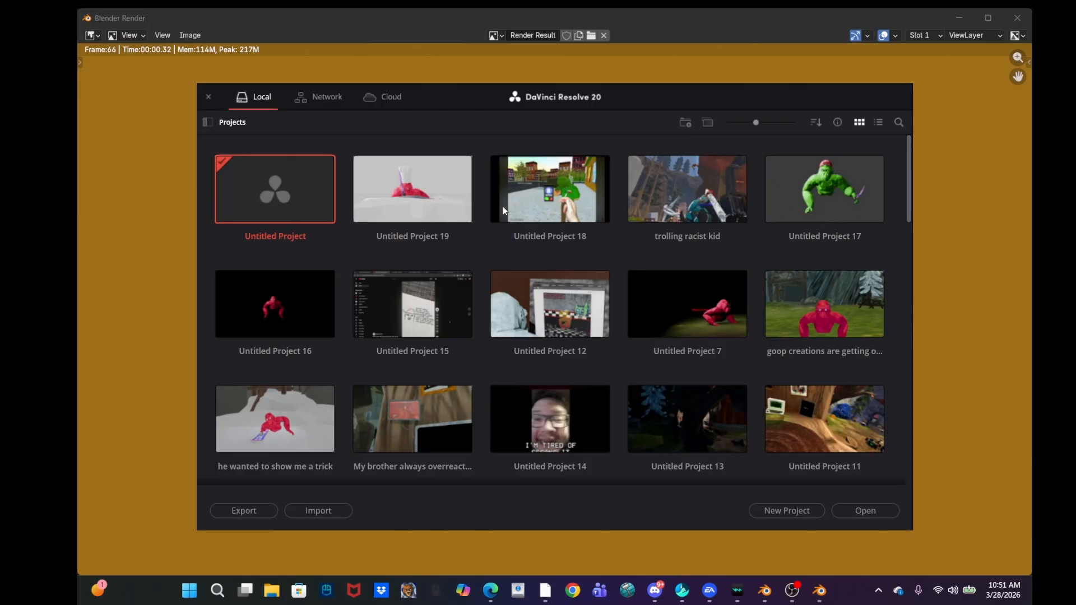
scroll(743, 247, "down", 3)
scroll(742, 246, "up", 2)
scroll(742, 246, "down", 2)
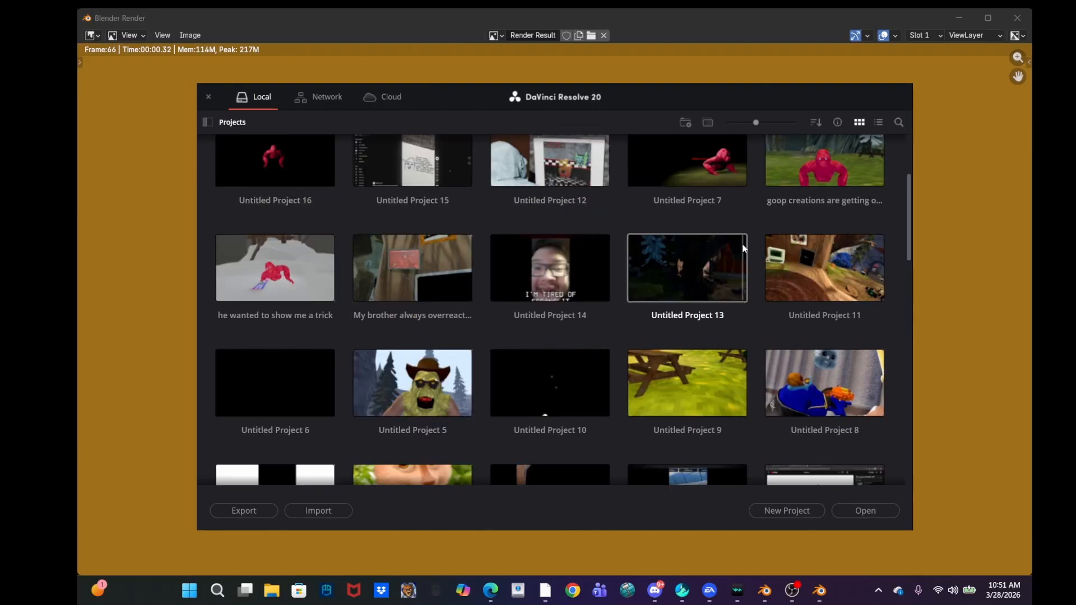
scroll(683, 206, "up", 1)
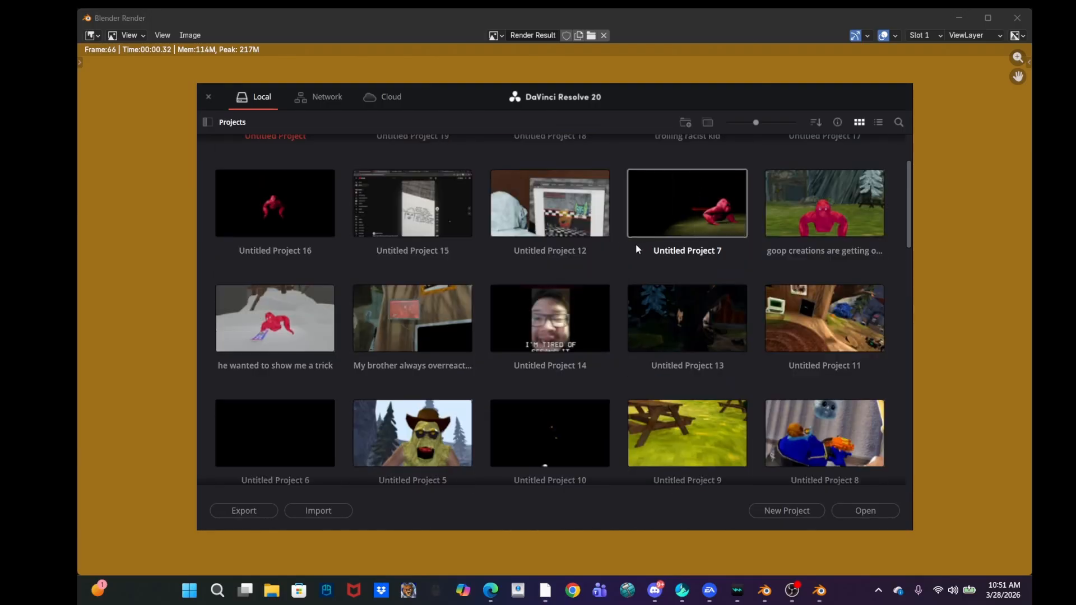
scroll(636, 248, "down", 1)
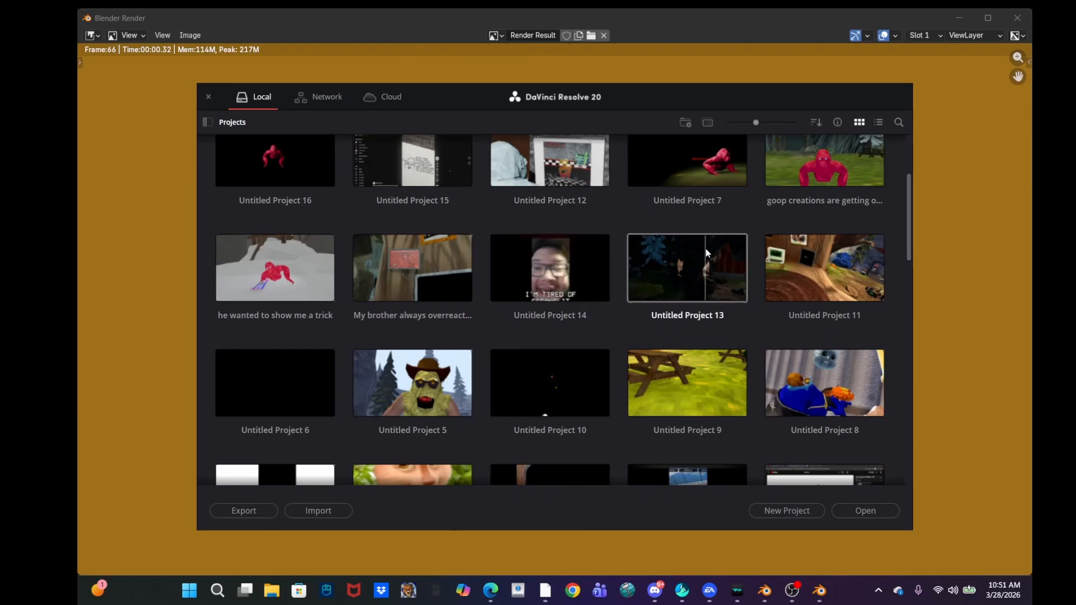
scroll(664, 250, "up", 3)
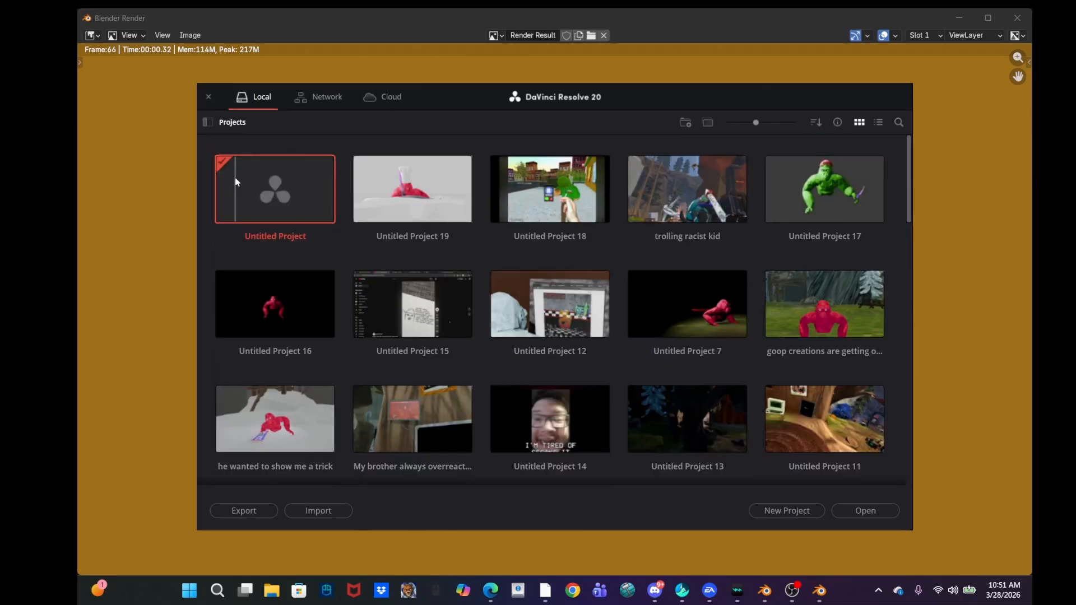
Create a new project named "stinky poopy".
double_click(286, 180)
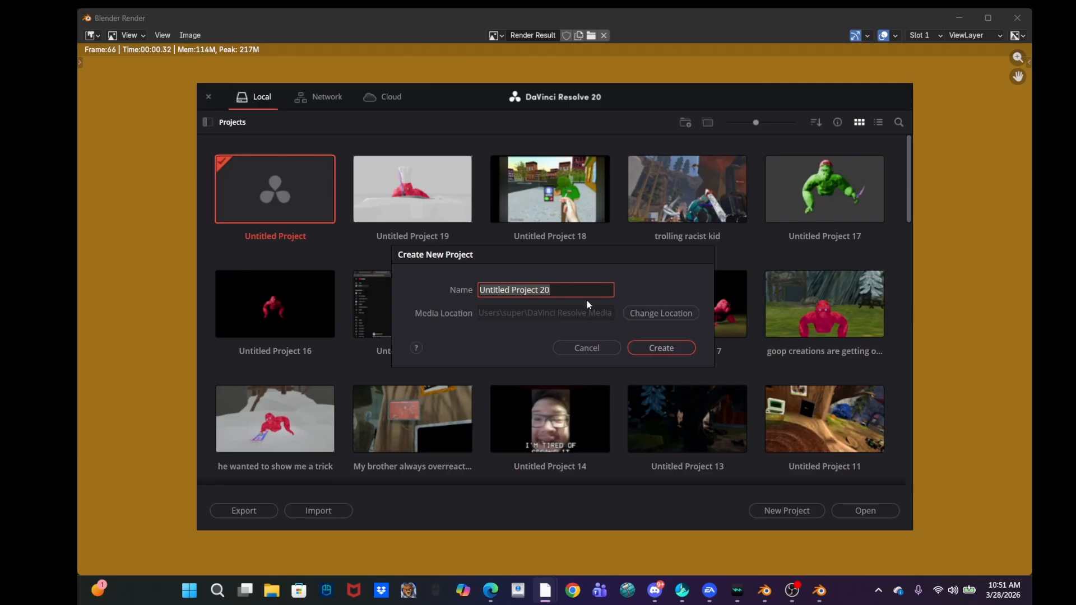
key("BackSpace")
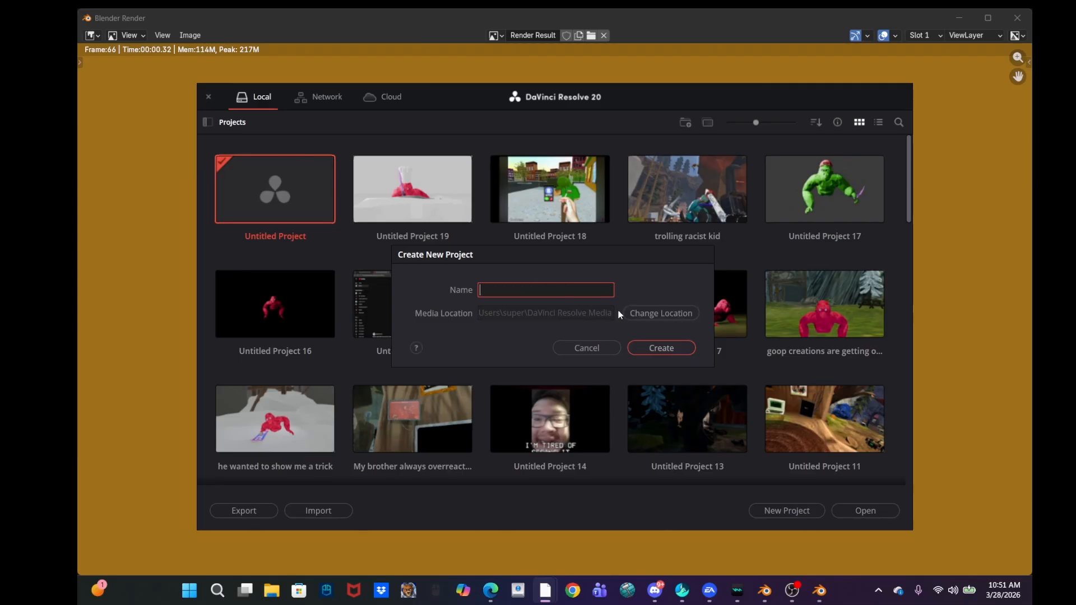
type("stinky poopi")
key("BackSpace")
type("y")
left_click(641, 348)
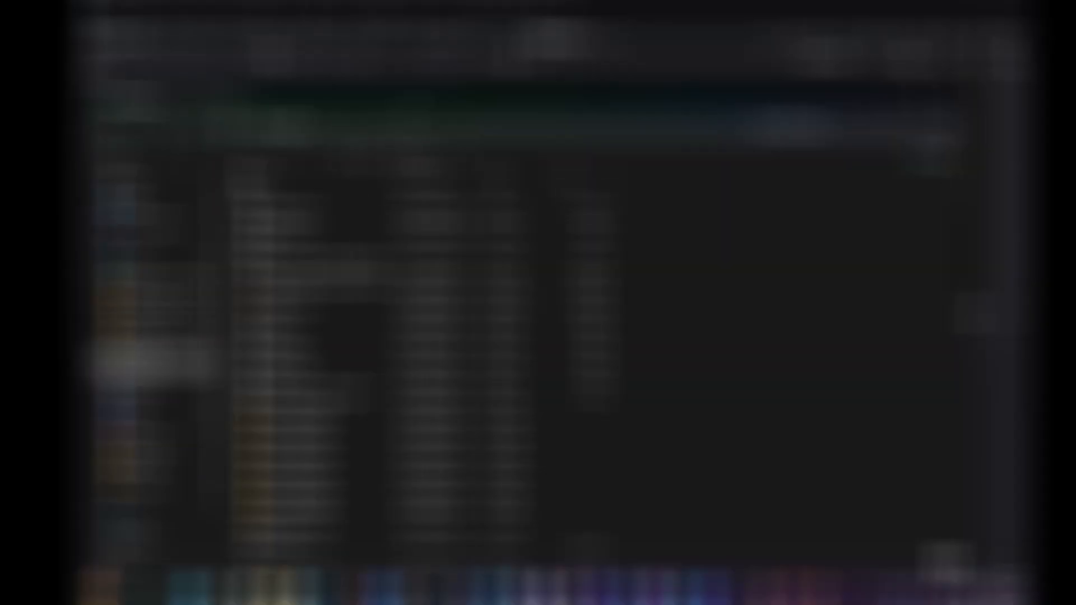
Import the rendered video 0001-0066.mkv from File Explorer into the media pool and place it at the start of a new timeline.
left_click_drag(392, 93, 530, 110)
left_click(426, 247)
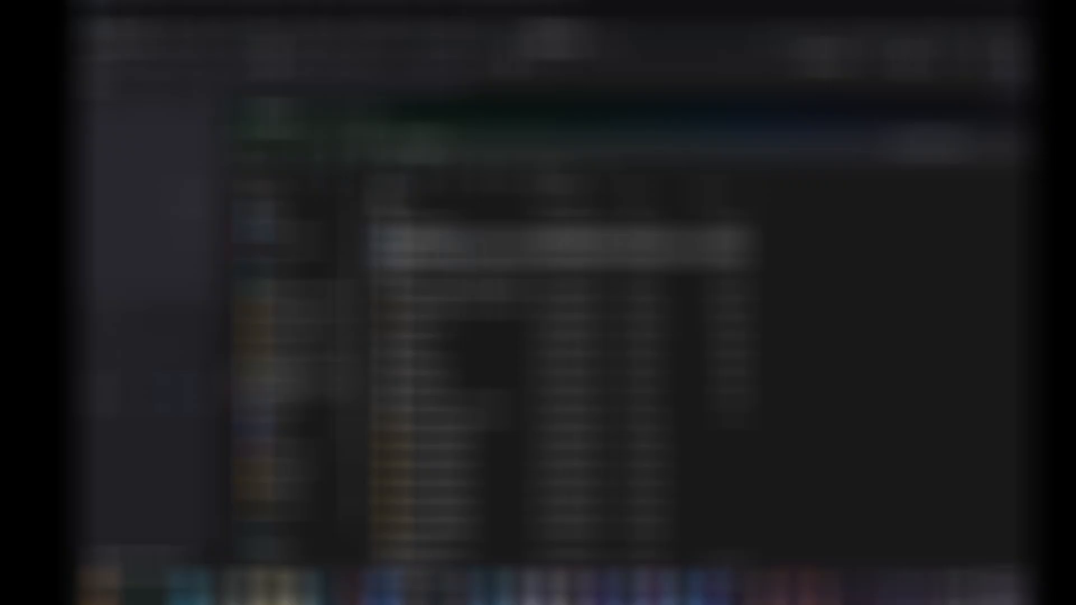
left_click_drag(451, 250, 171, 199)
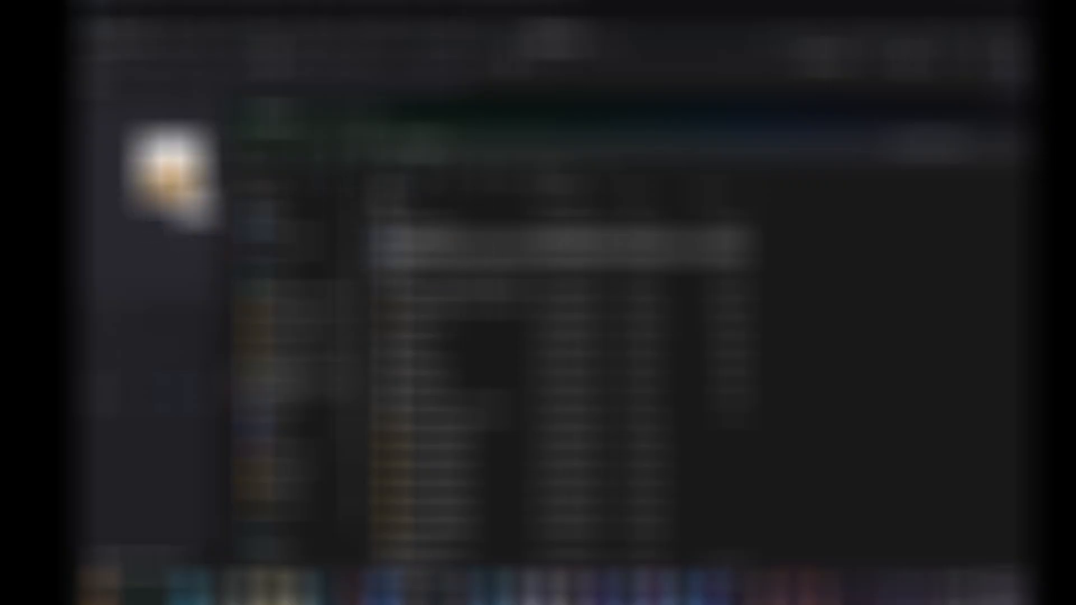
left_click_drag(170, 199, 168, 196)
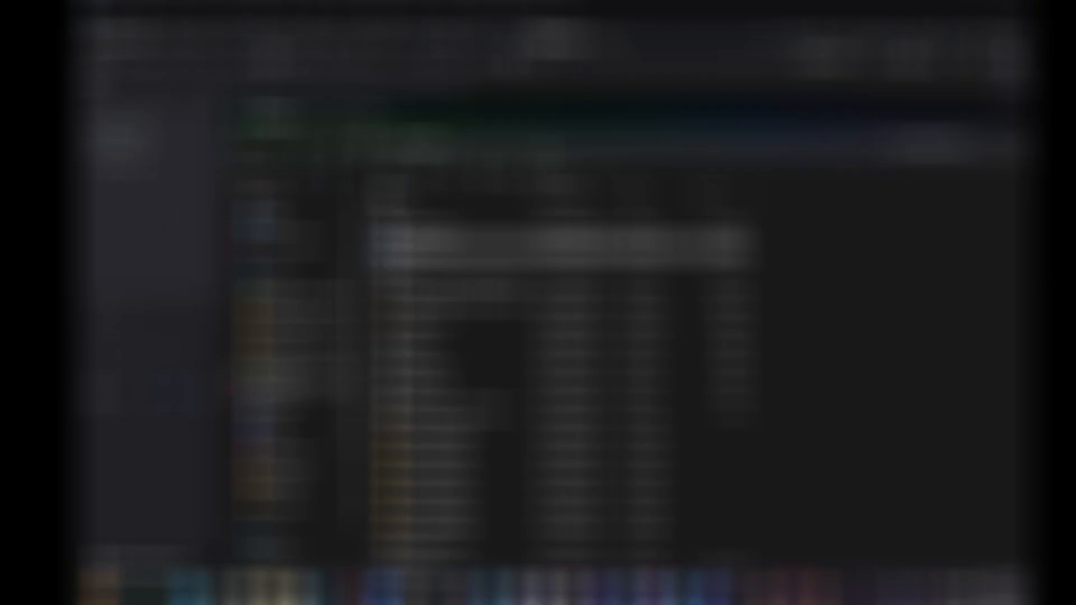
left_click_drag(504, 107, 263, 186)
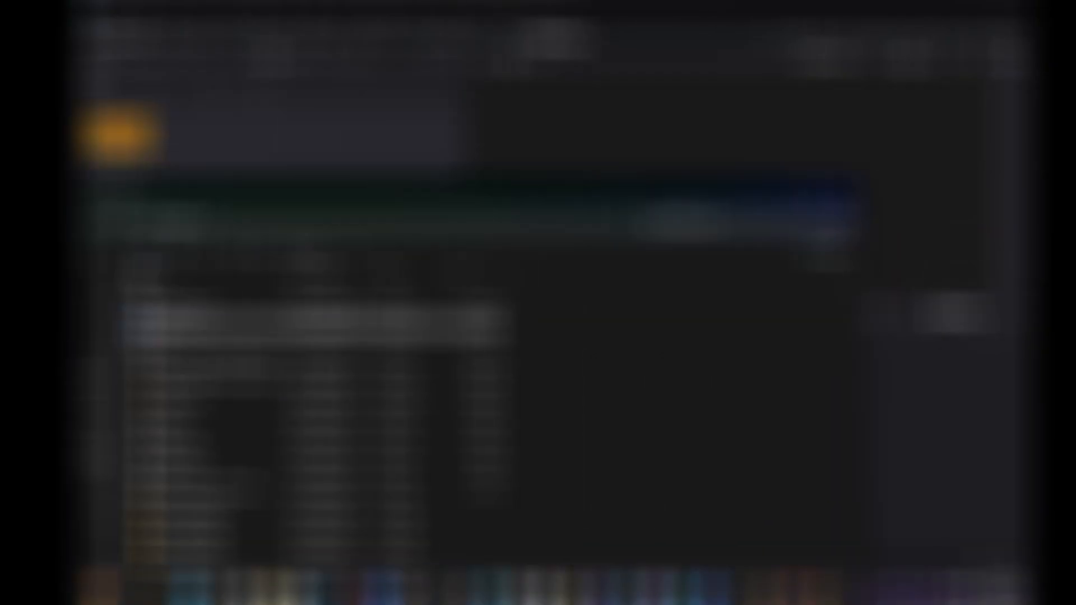
left_click(843, 189)
left_click_drag(96, 154, 591, 459)
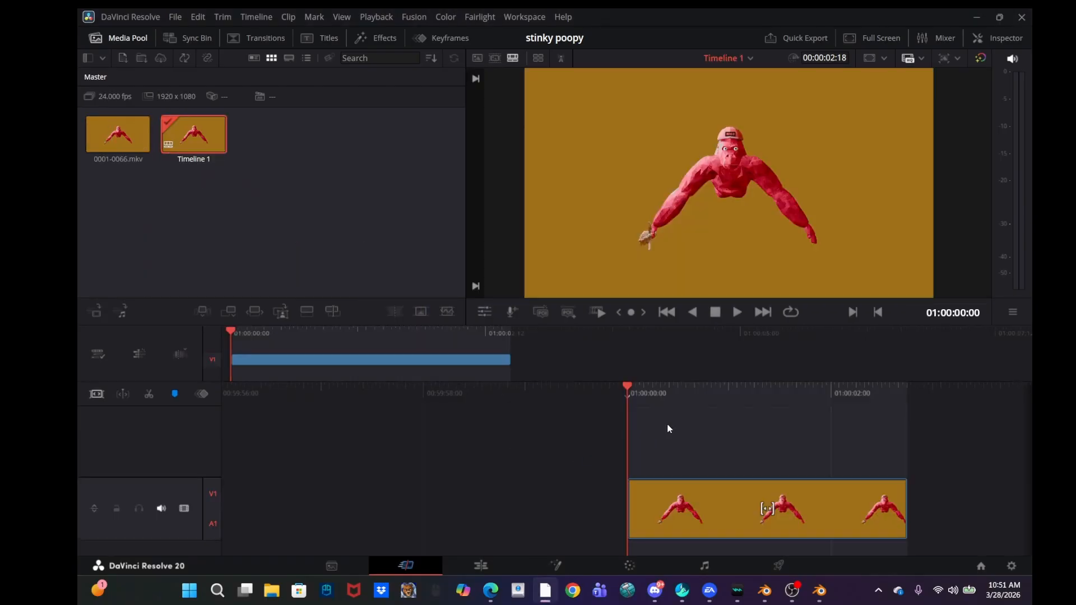
Scrub through the gorilla clip on the timeline and play it back from near its start.
left_click_drag(593, 508, 767, 508)
left_click(736, 313)
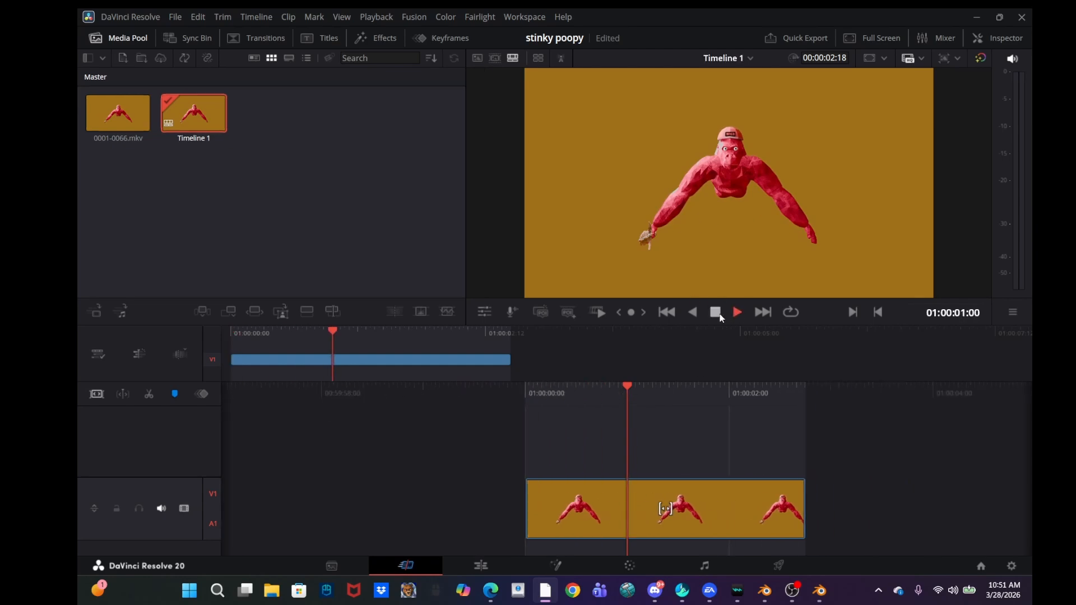
left_click(720, 316)
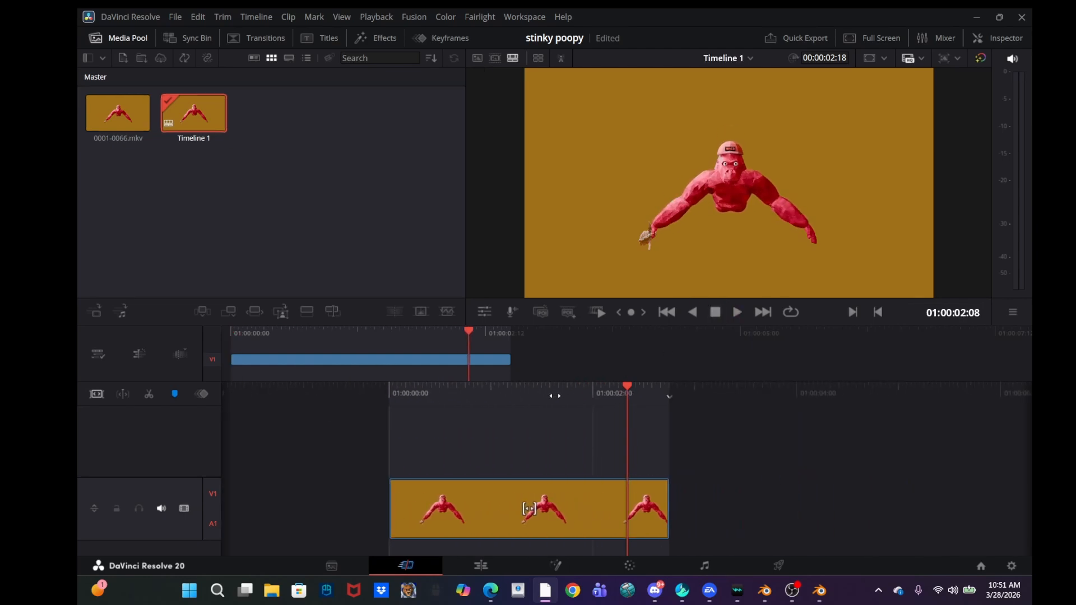
left_click_drag(552, 397, 769, 441)
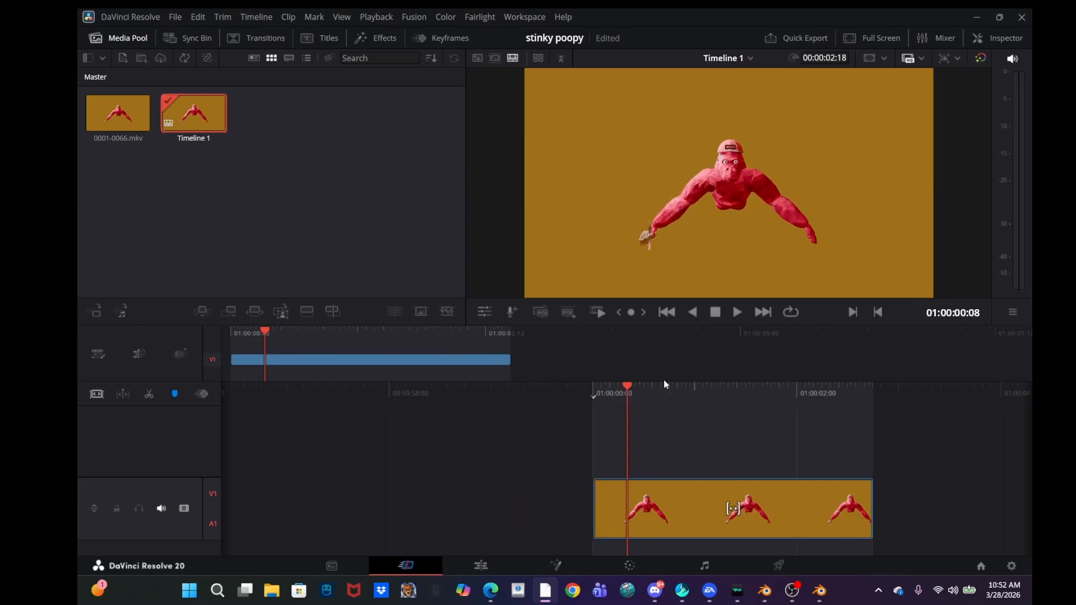
left_click_drag(664, 382, 824, 420)
left_click(737, 313)
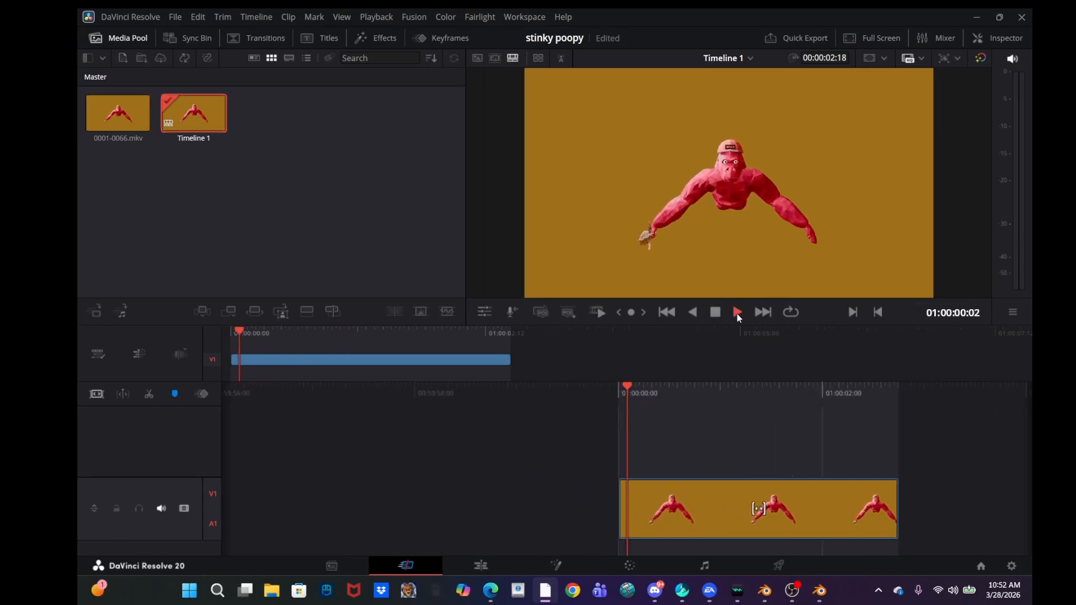
key("space")
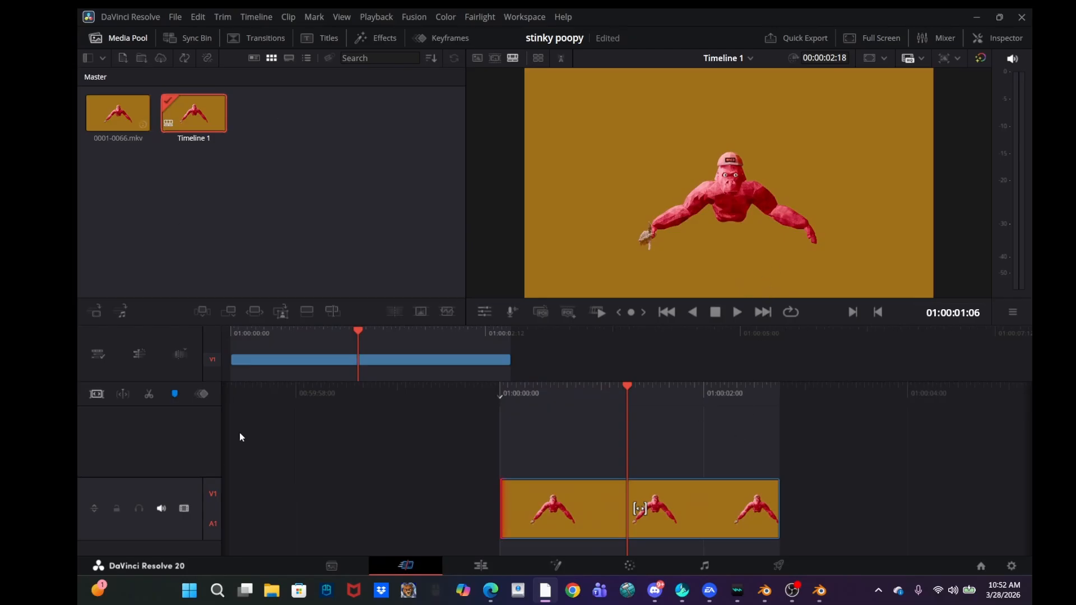
Import the "Never following a..." video from the Downloads folder and place it on track V2 above the gorilla clip, starting at 01:00:00:00.
left_click(271, 590)
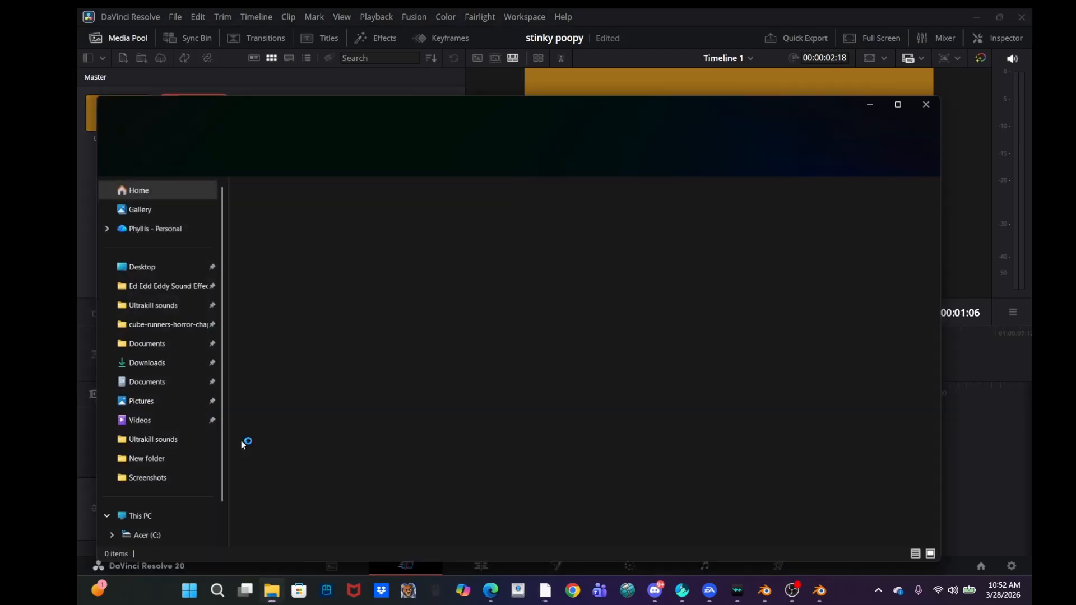
left_click(147, 363)
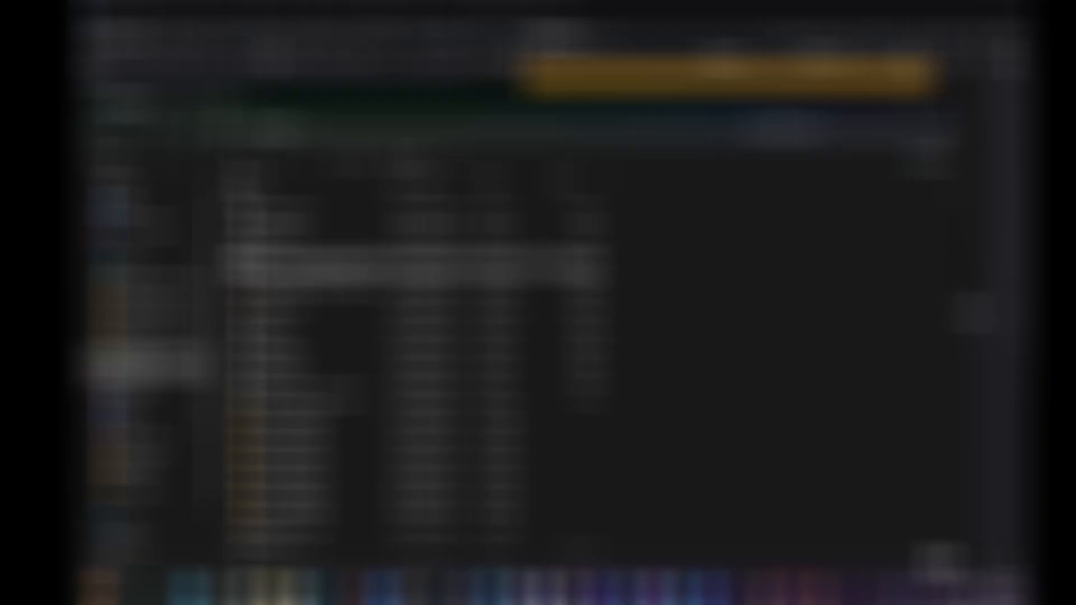
scroll(415, 268, "down", 1)
scroll(653, 298, "up", 1)
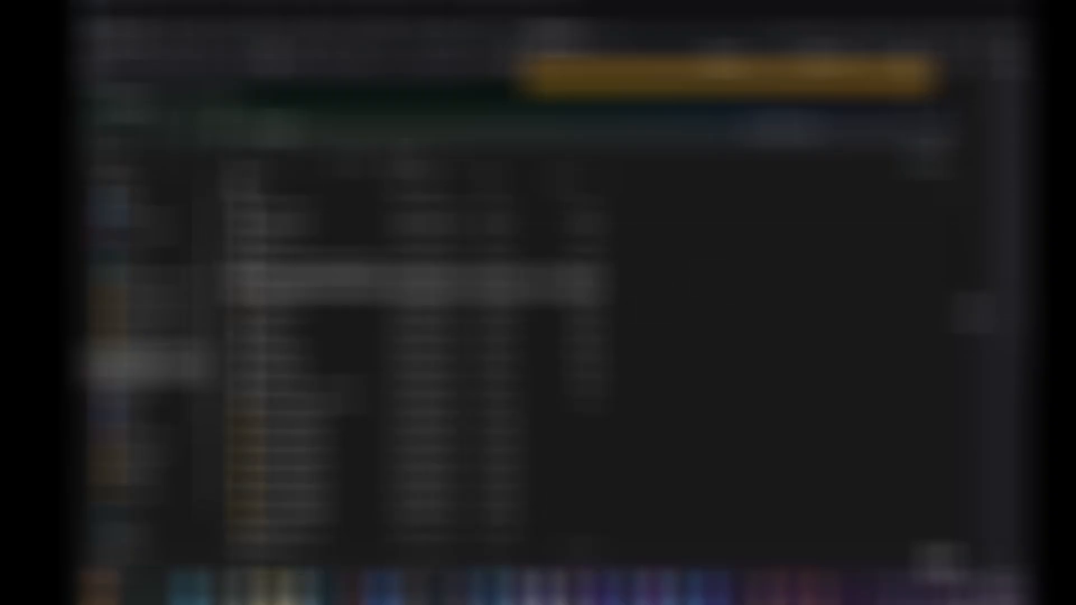
left_click(347, 283)
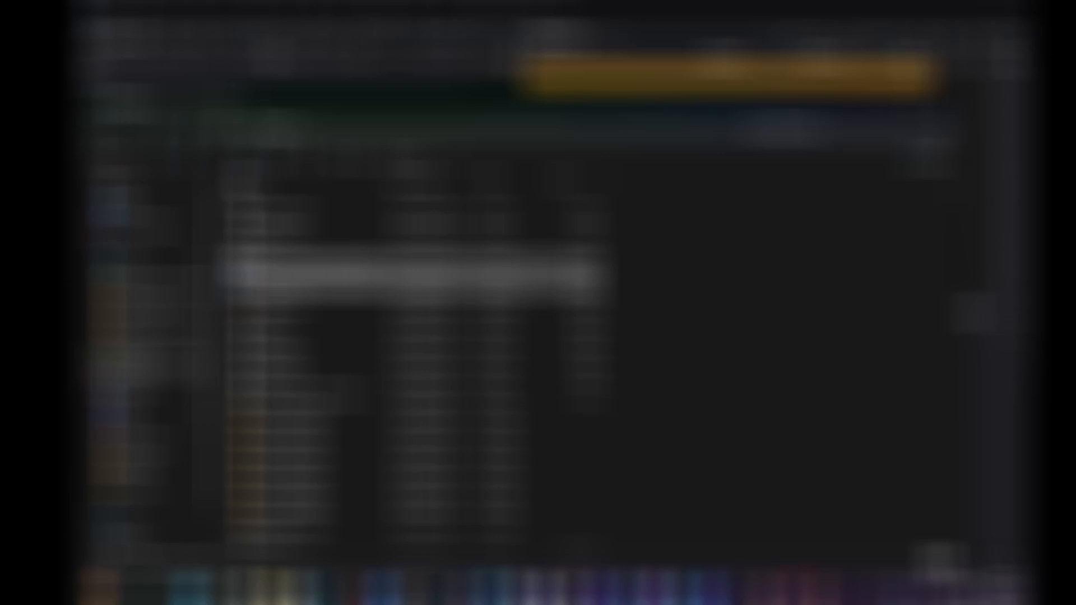
left_click(347, 266)
left_click_drag(393, 98, 537, 146)
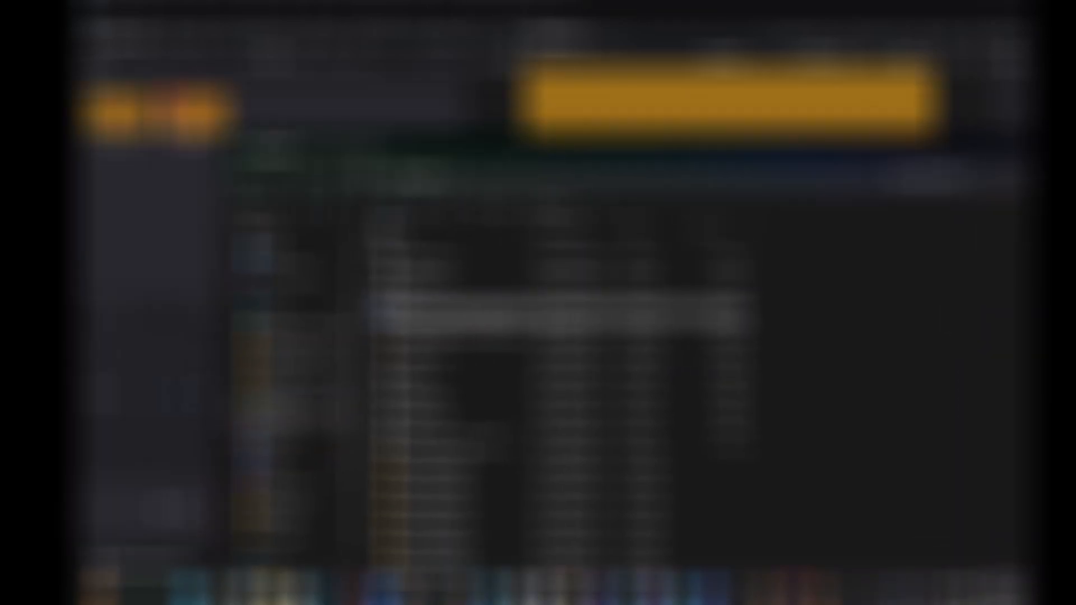
left_click_drag(615, 317, 149, 242)
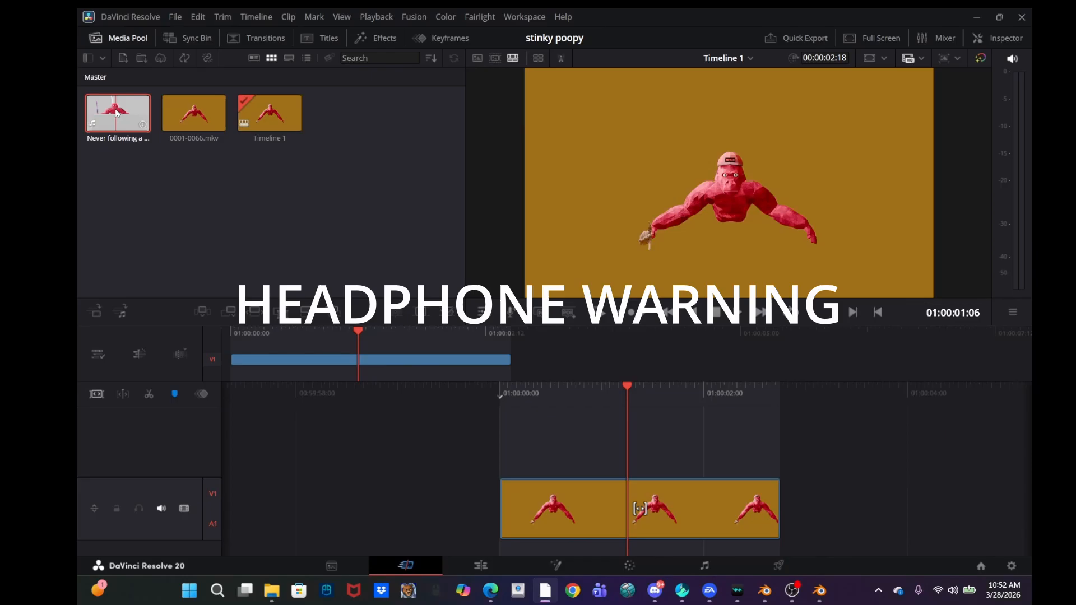
left_click_drag(118, 112, 504, 449)
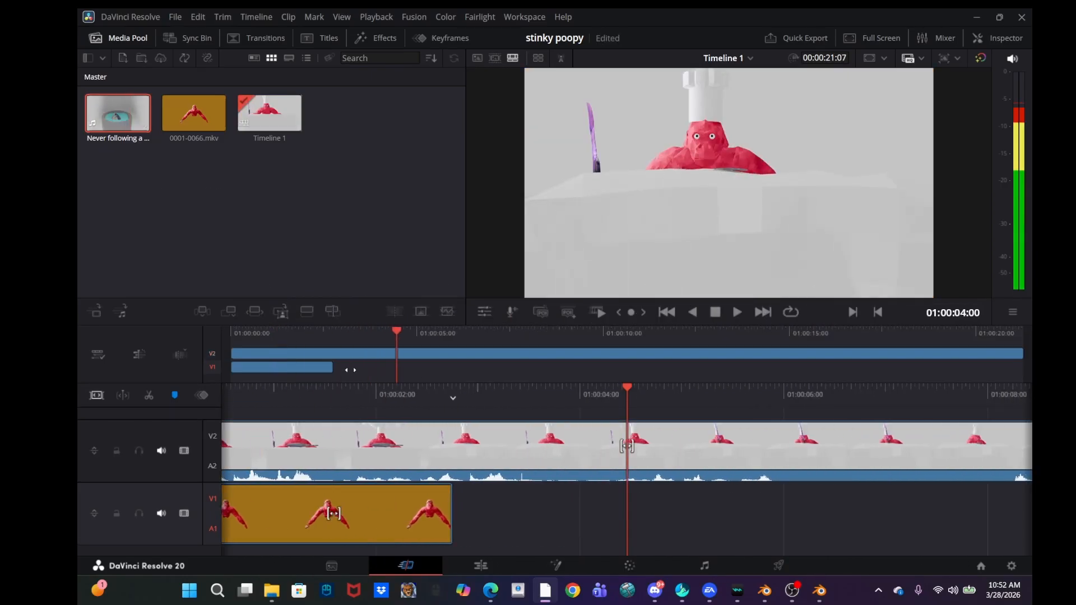
Disable the picture of the "Never following a..." clip on track V2 while keeping its audio unmuted.
left_click_drag(736, 410, 415, 454)
left_click(532, 455)
right_click(513, 445)
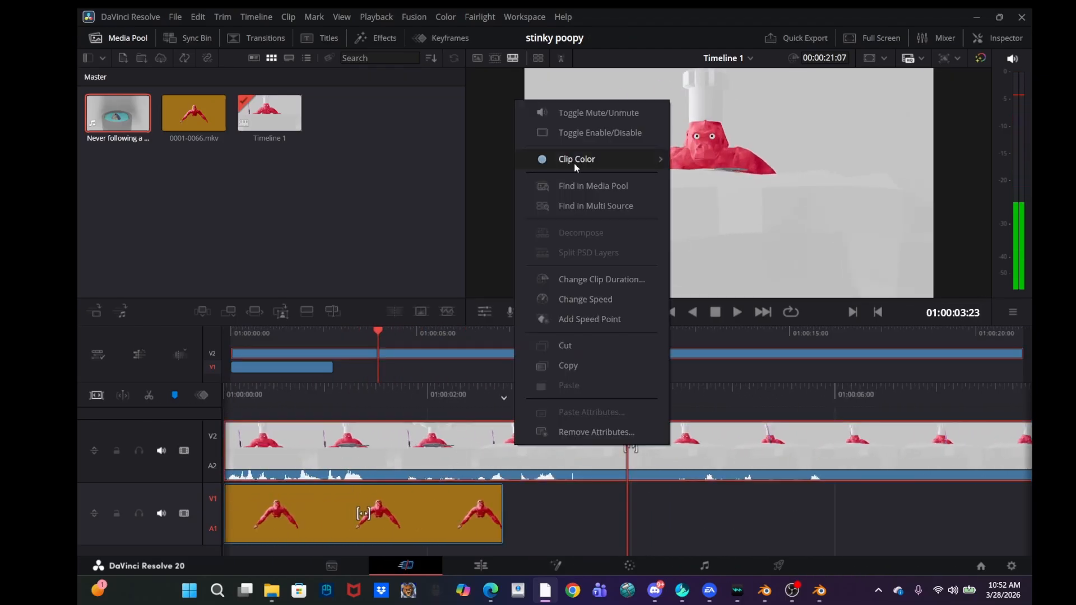
left_click(610, 112)
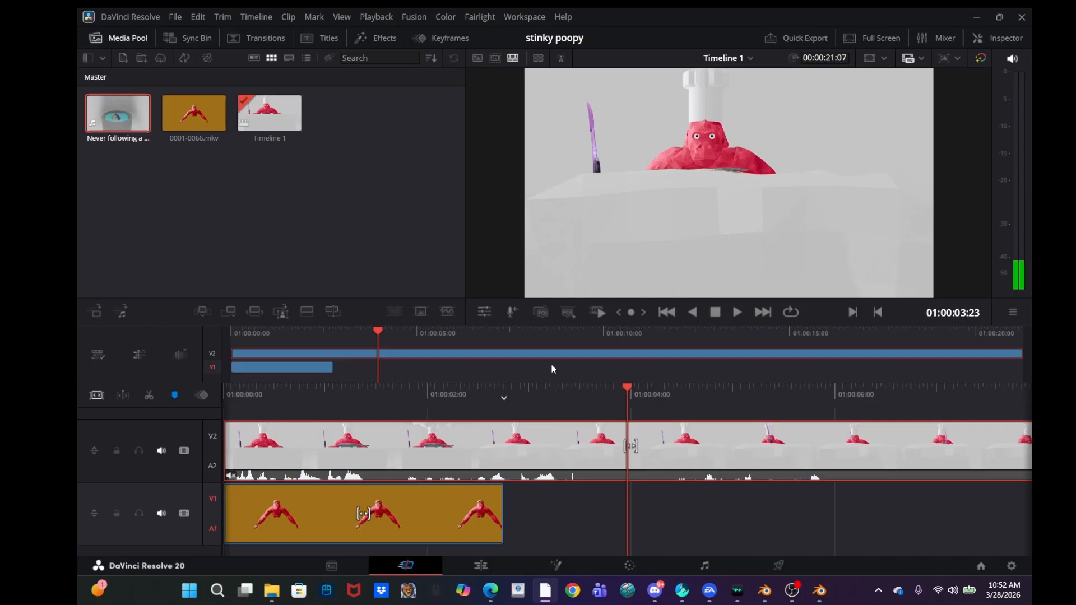
right_click(539, 430)
left_click(625, 119)
Split the V2 clip at the end of the gorilla clip, 01:00:02:18, and delete the part after the cut.
left_click_drag(528, 379, 651, 433)
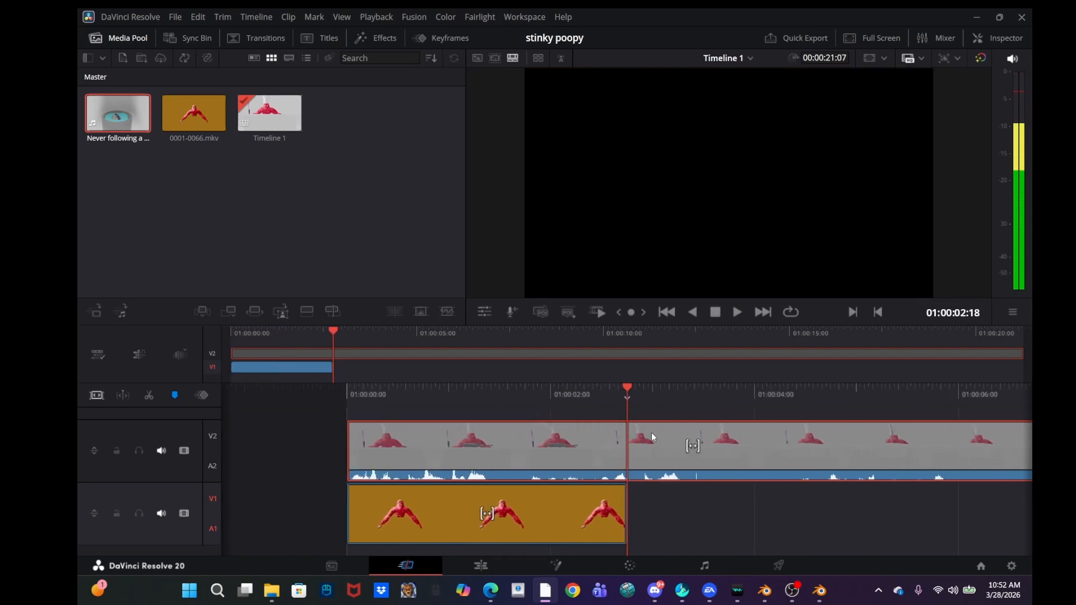
key("ctrl+b")
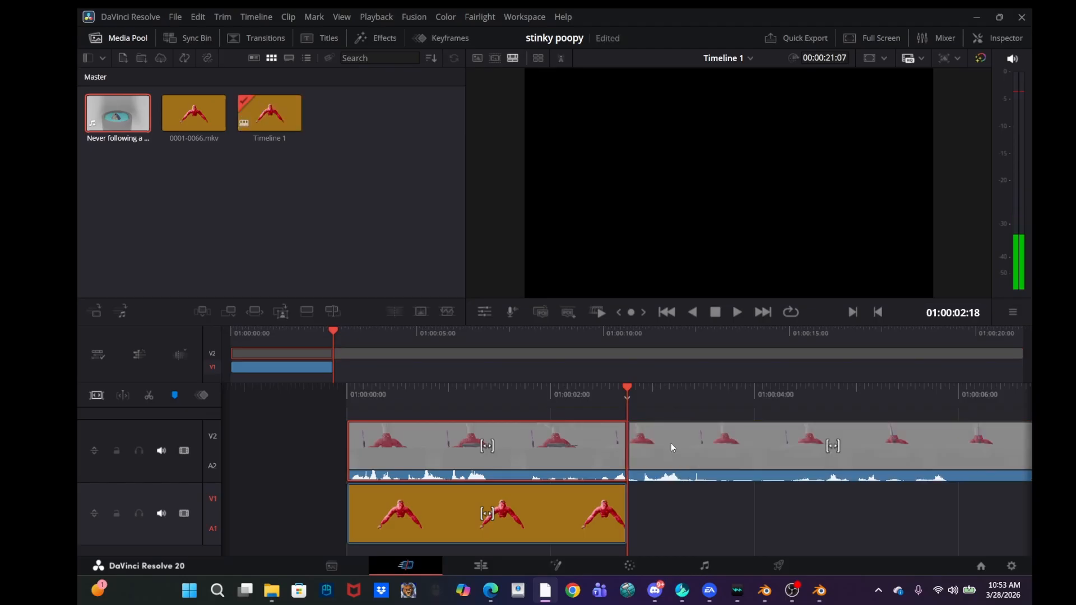
left_click(672, 454)
key("Delete")
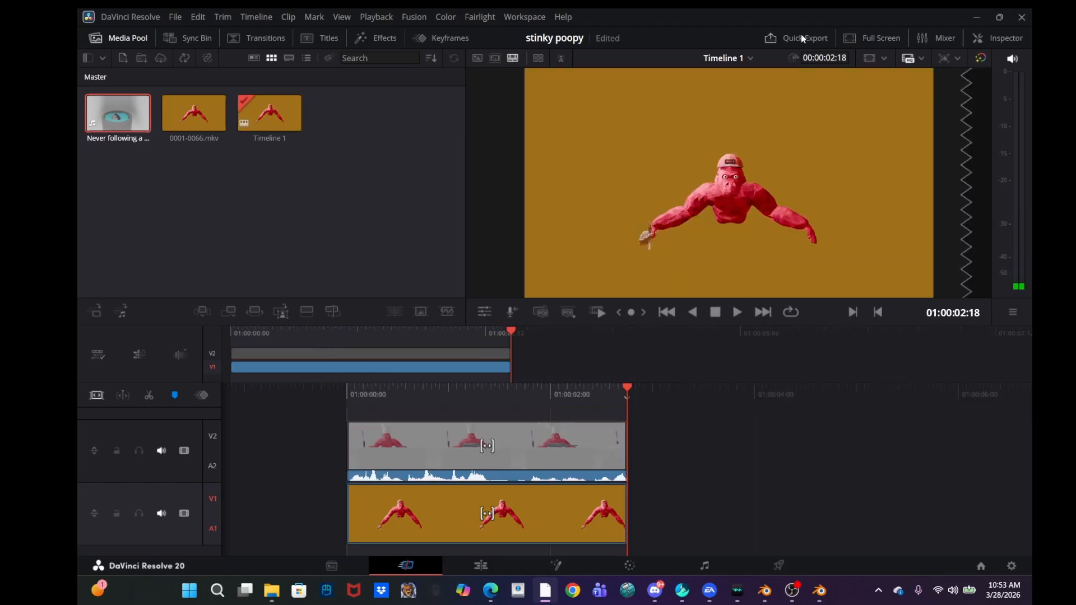